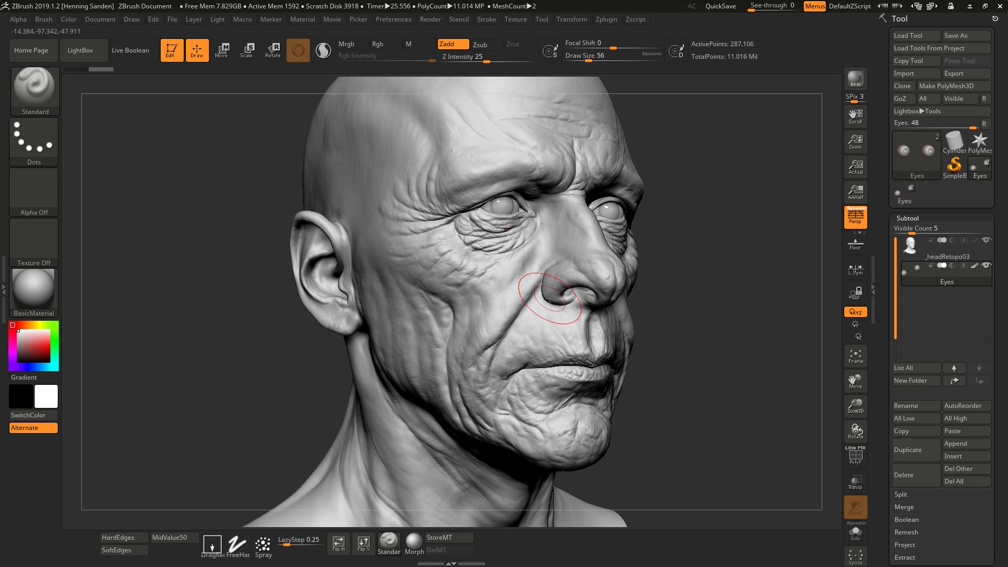
Make the head subtool _headRetopo03 active for sculpting instead of the eyes
right_click_drag(581, 289, 546, 293)
left_click(522, 345, "alt")
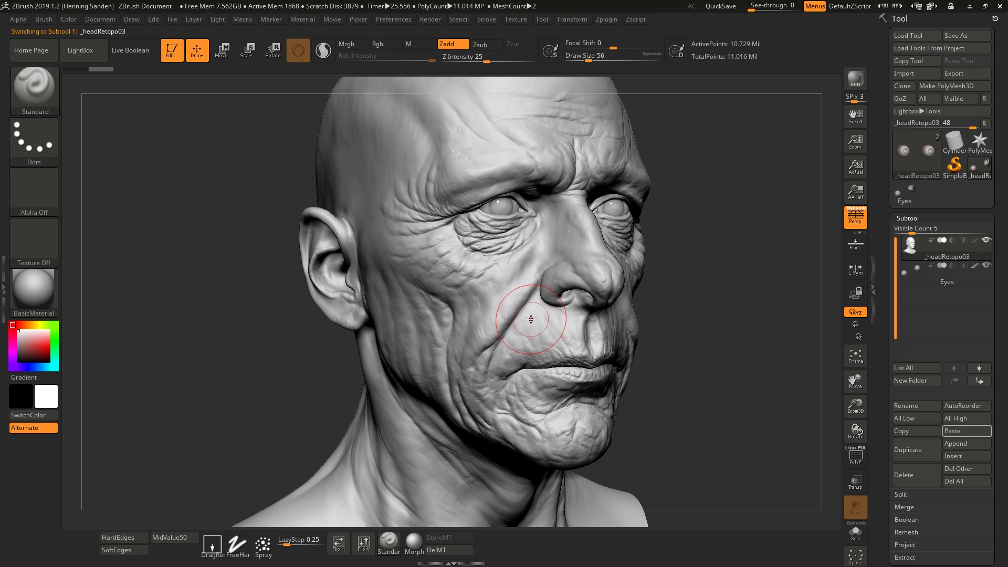
right_click_drag(531, 319, 536, 313)
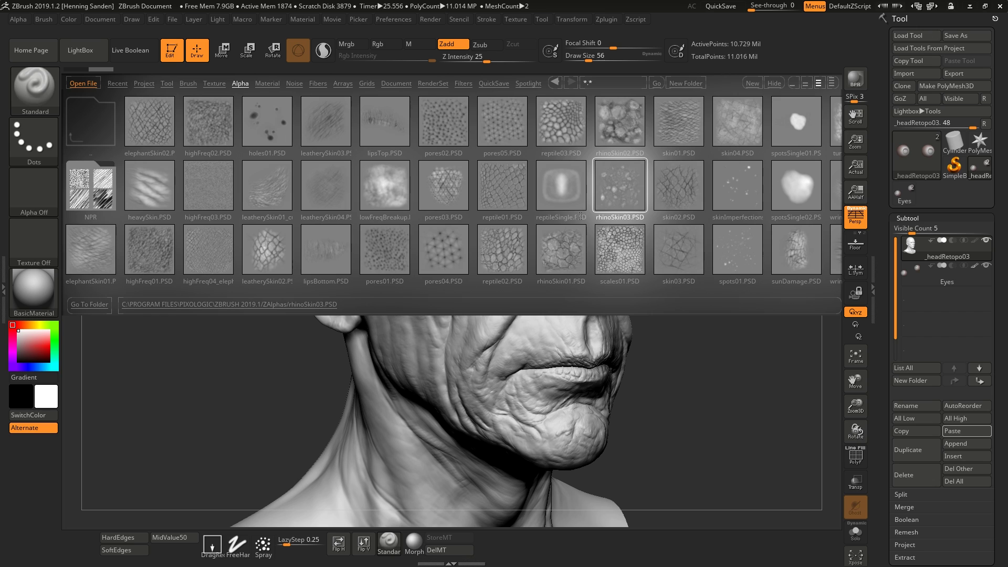
Load the skin02 alpha from the alpha library and set its mid value to 50
left_click(501, 232)
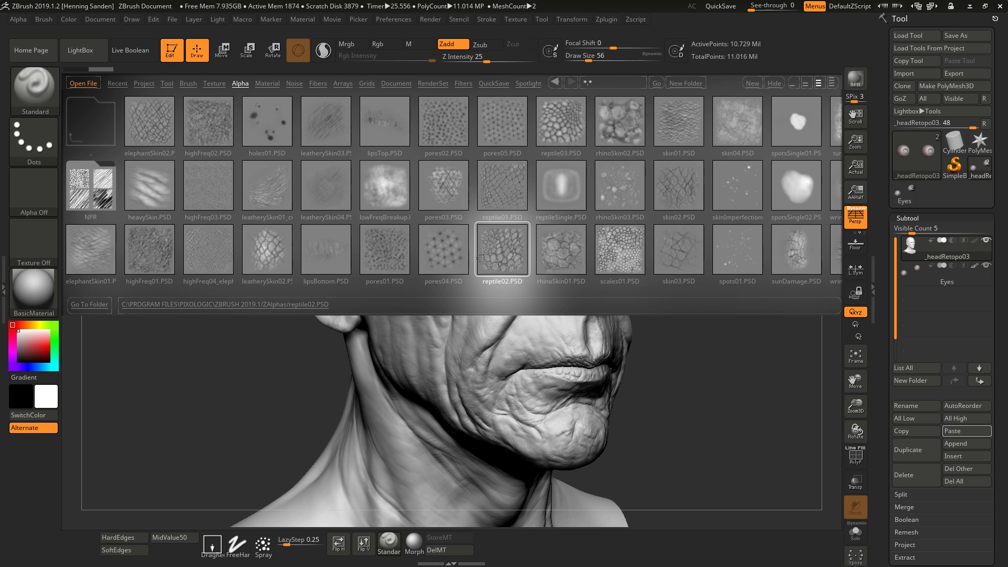
scroll(577, 239, "right", 2)
left_click(590, 197)
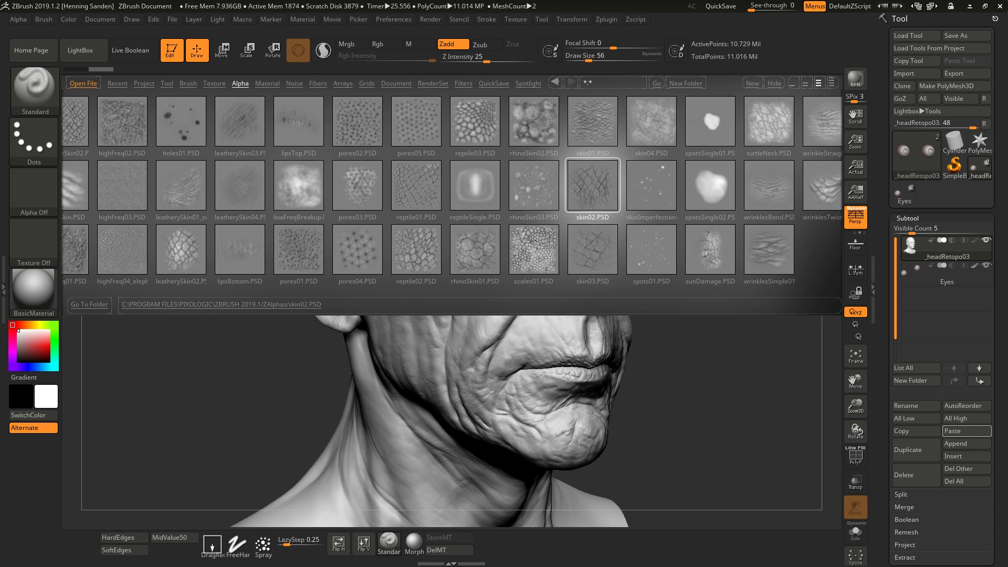
double_click(590, 199)
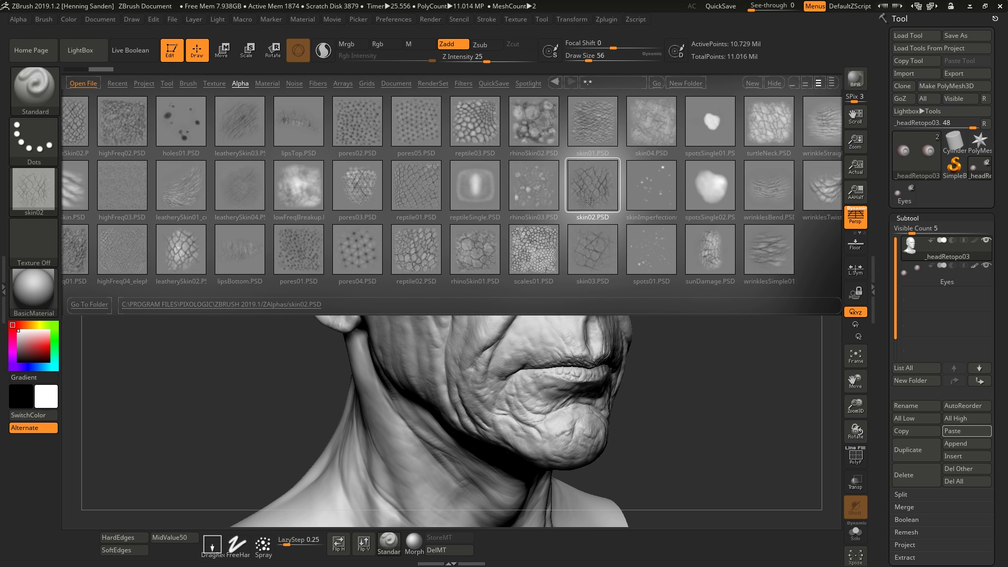
left_click(177, 538)
Set the Standard brush's stroke to DragRect and its draw size to 41
right_click_drag(470, 358, 368, 330)
key("comma")
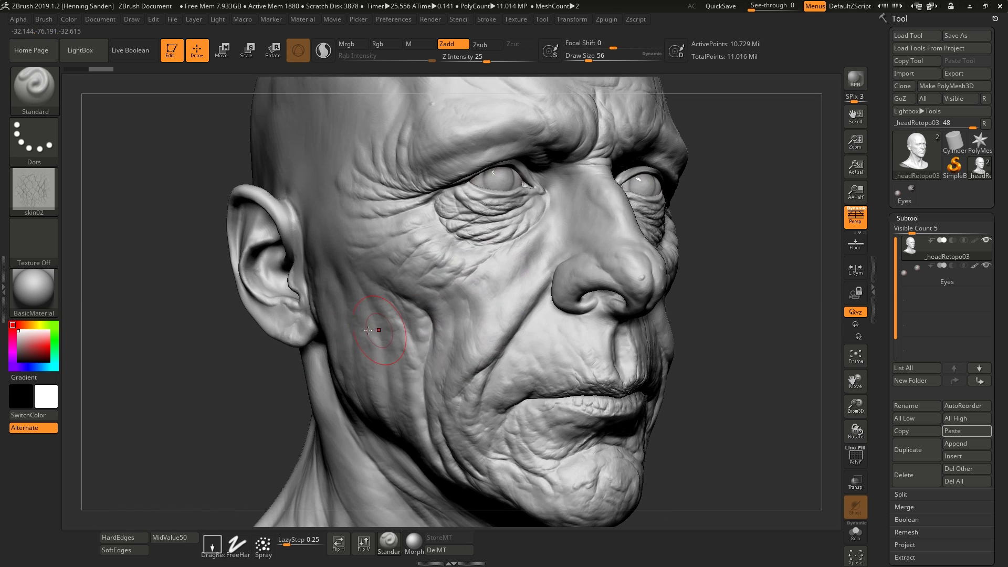
left_click(213, 548)
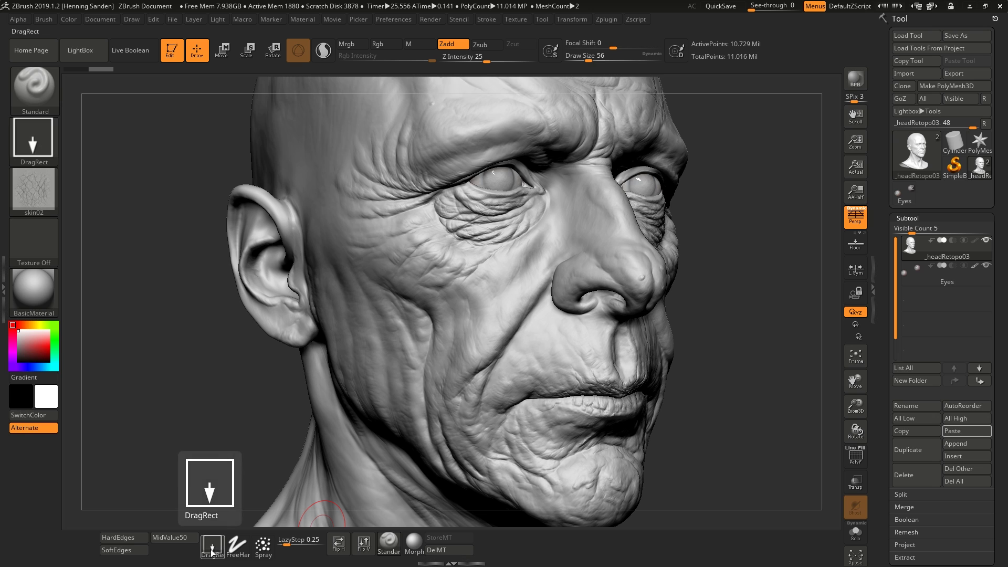
key("s")
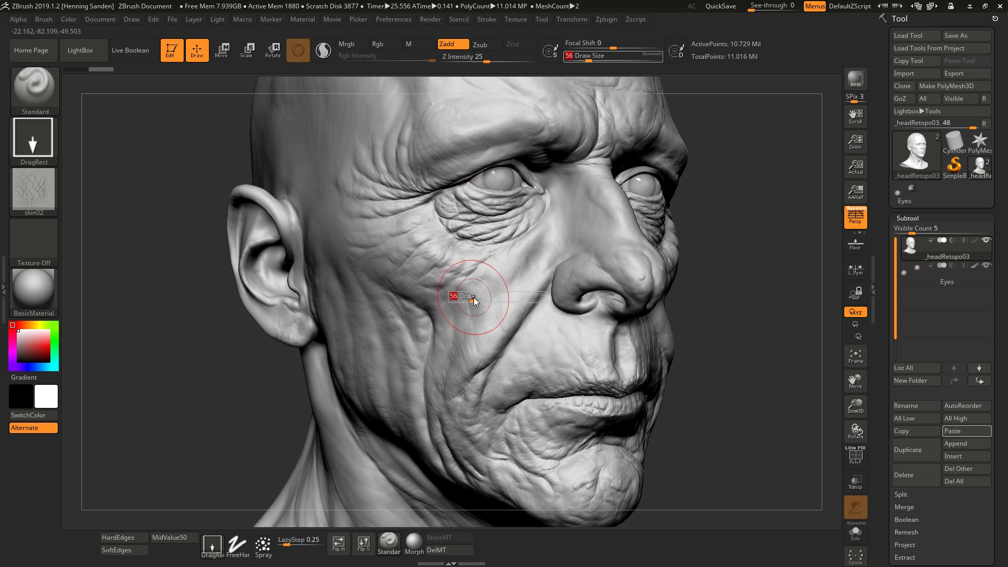
Try stamping the skin02 pattern across the head's cheek and jaw area, and undo the stamps
mouse_move(475, 299)
left_mouse_down()
mouse_move(525, 227)
mouse_move(509, 221)
left_mouse_up()
right_click_drag(392, 296, 390, 295)
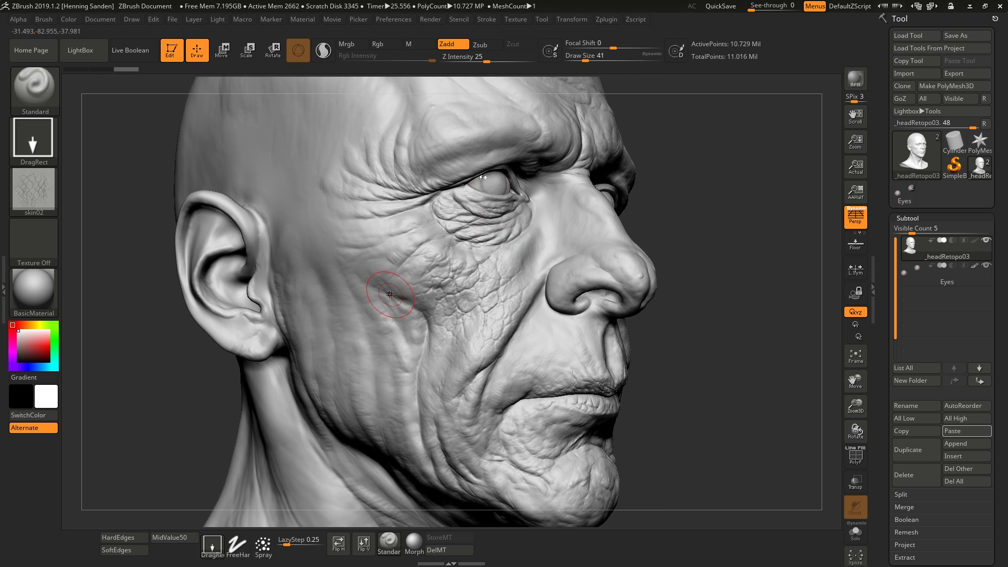
left_click_drag(377, 304, 378, 269)
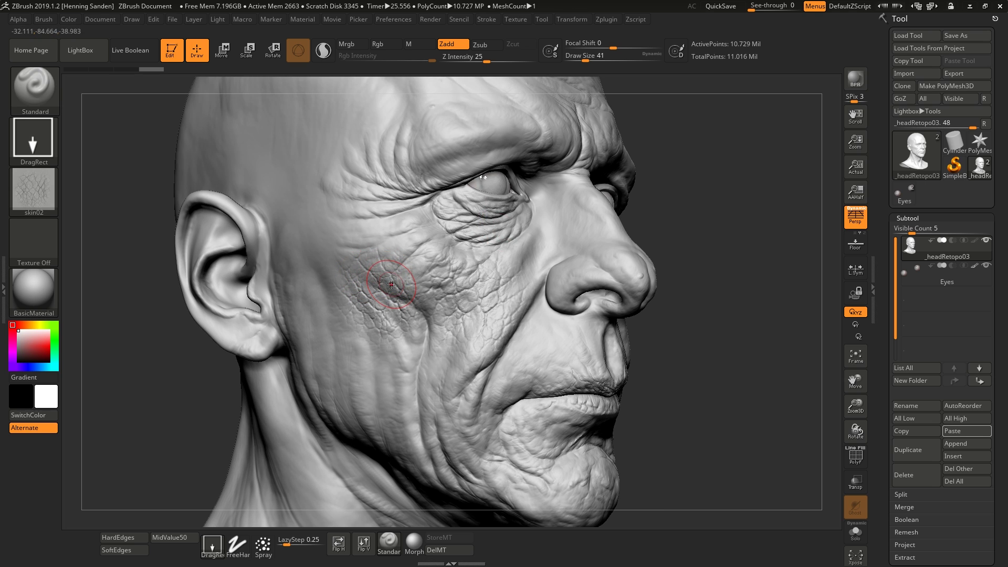
left_click_drag(393, 330, 413, 298)
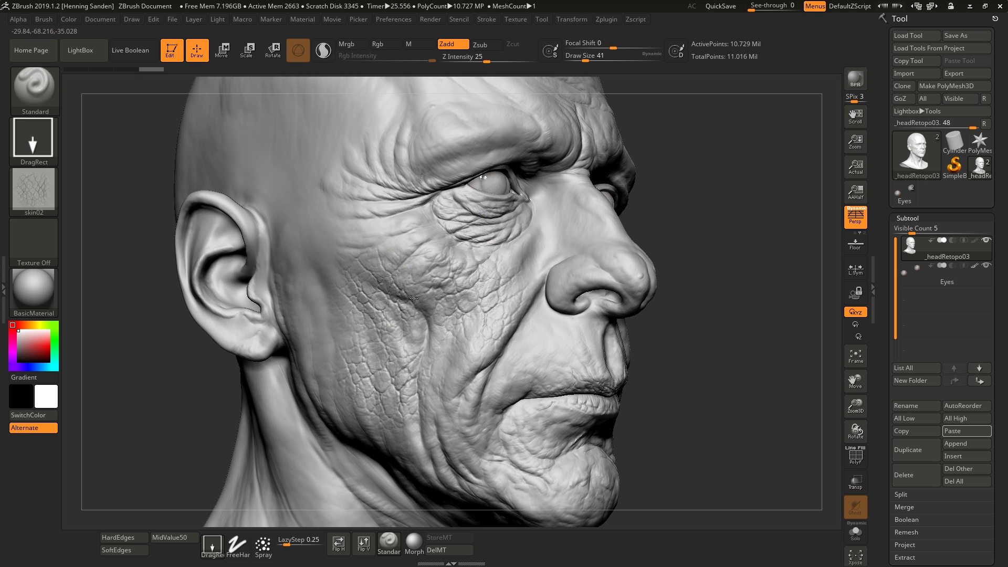
key("ctrl")
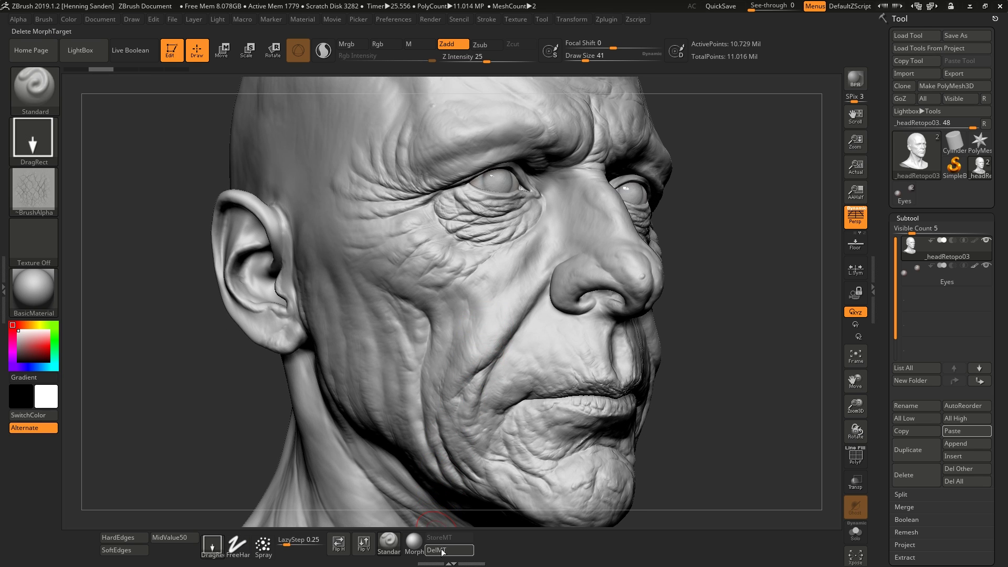
Delete the head's stored morph target and bring up Untitled Layer 1 among its sculpting layers
left_click(442, 550)
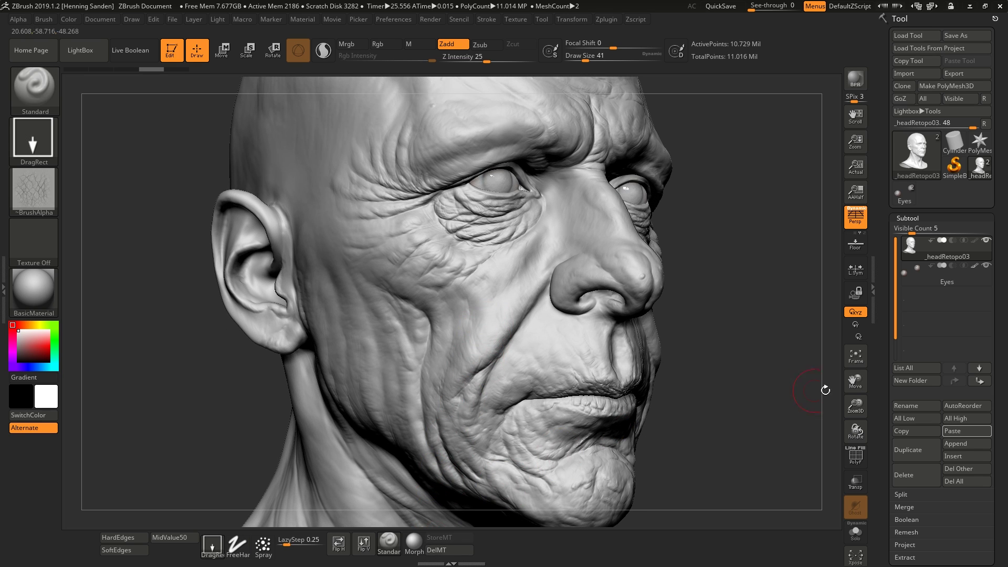
scroll(907, 373, "down", 5)
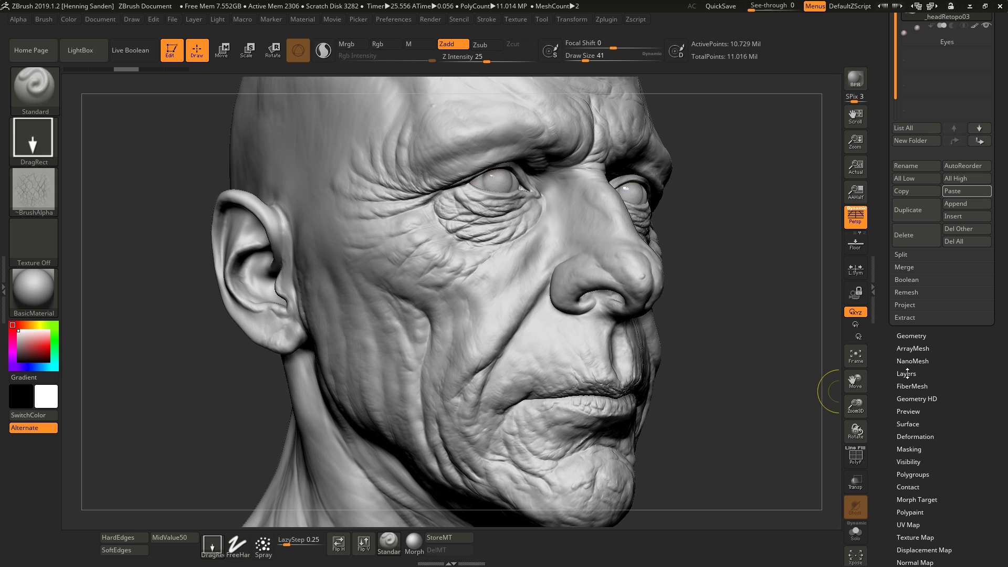
left_click(906, 373)
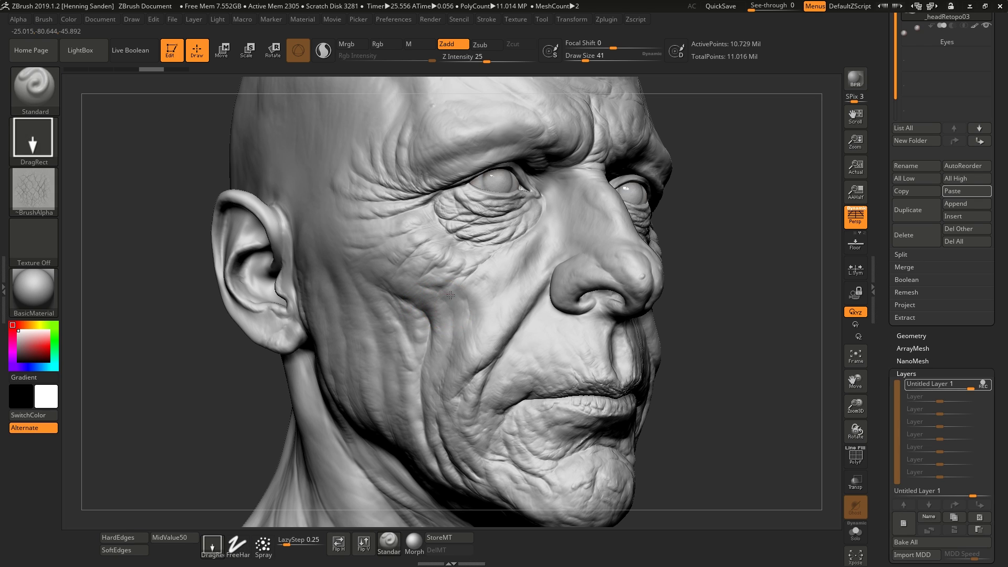
Stamp the skin02 pattern at varying sizes over the cheek, upper lip, chin and the folds beside the mouth
left_click_drag(449, 306, 495, 328)
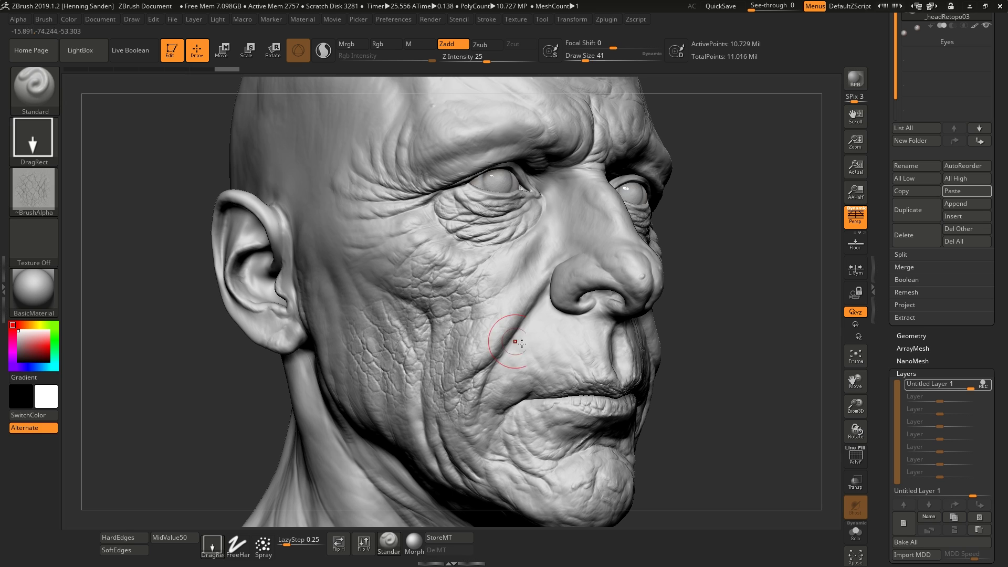
left_click_drag(532, 366, 521, 310)
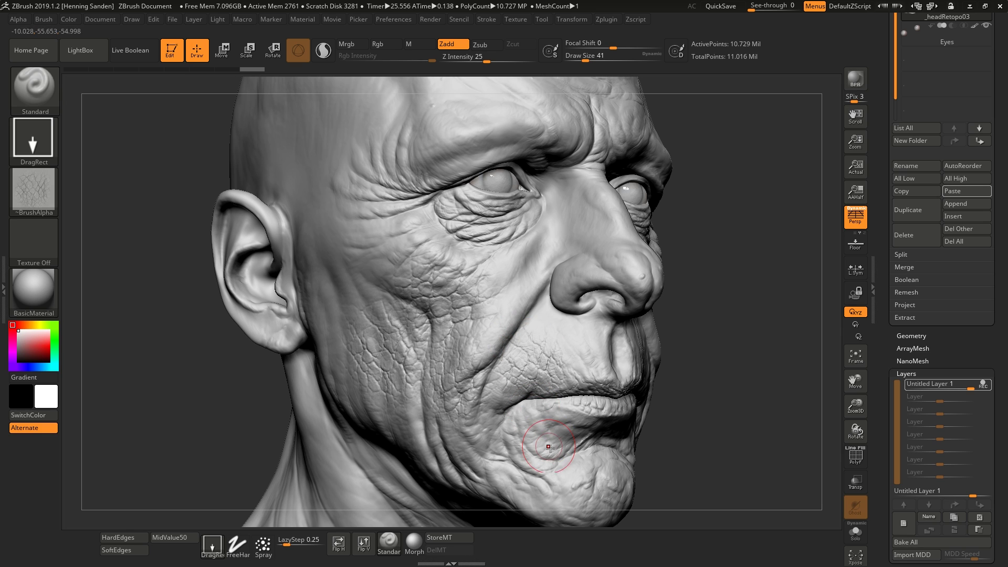
left_click_drag(549, 446, 507, 454)
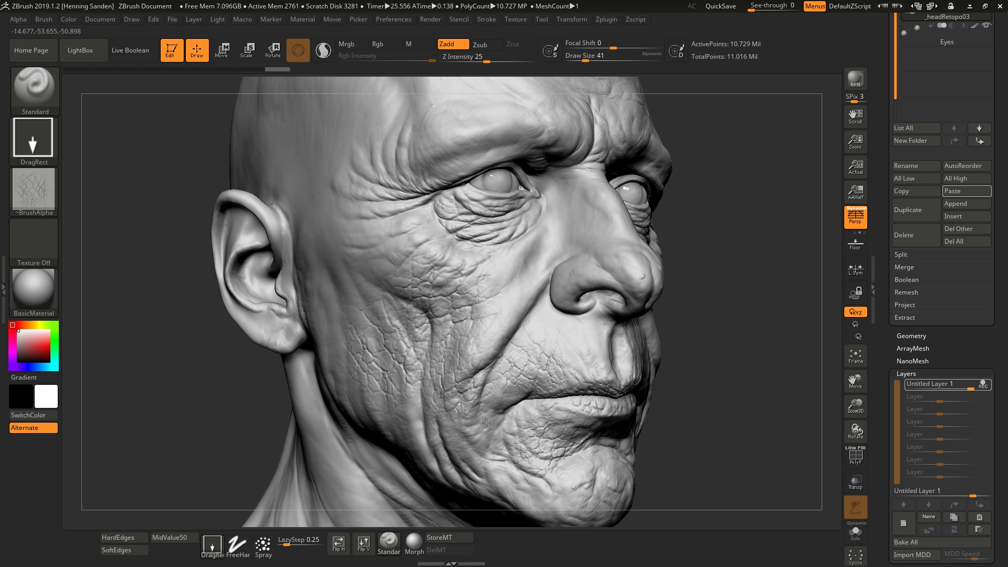
left_click_drag(486, 423, 485, 418)
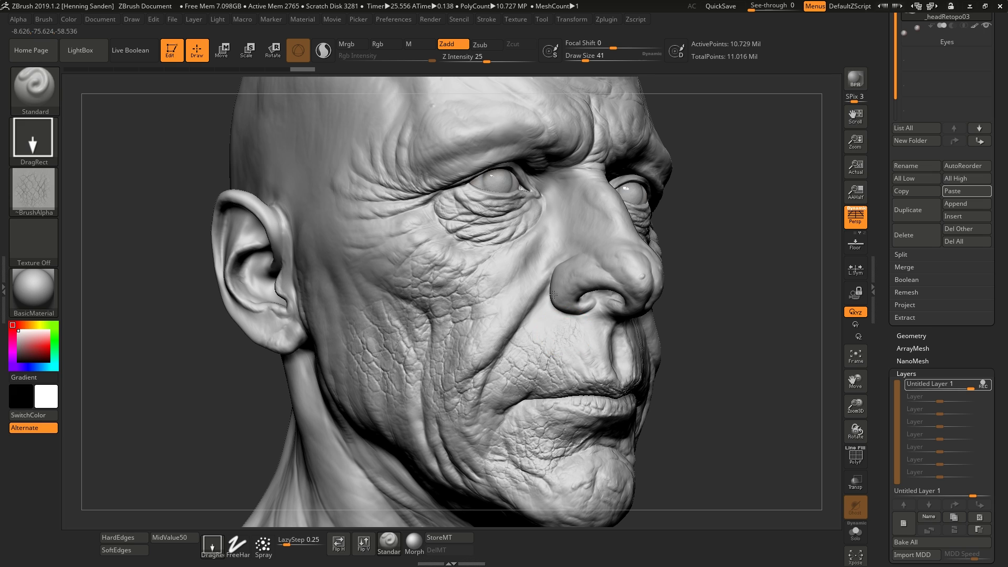
left_click_drag(568, 319, 599, 368)
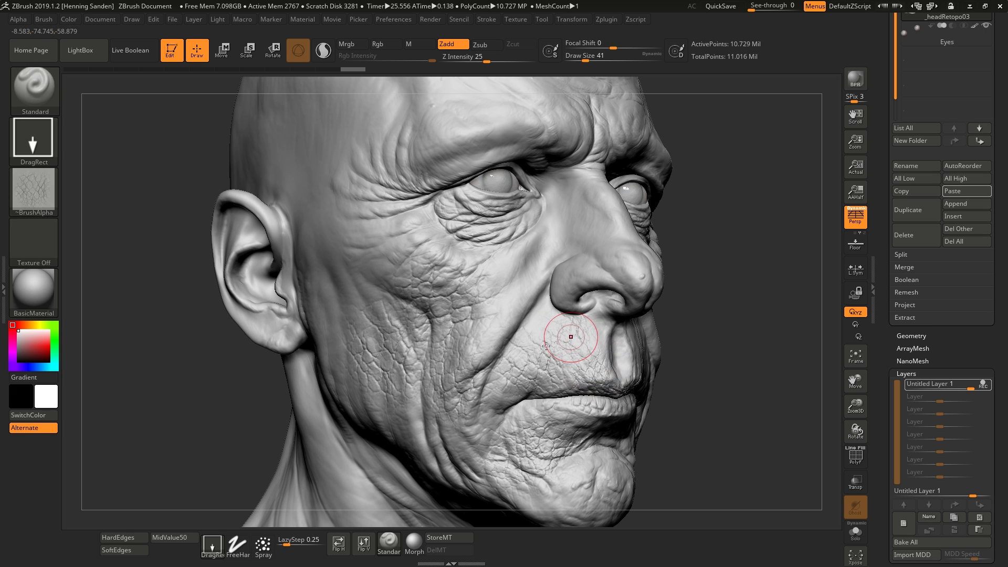
left_click_drag(442, 398, 445, 374)
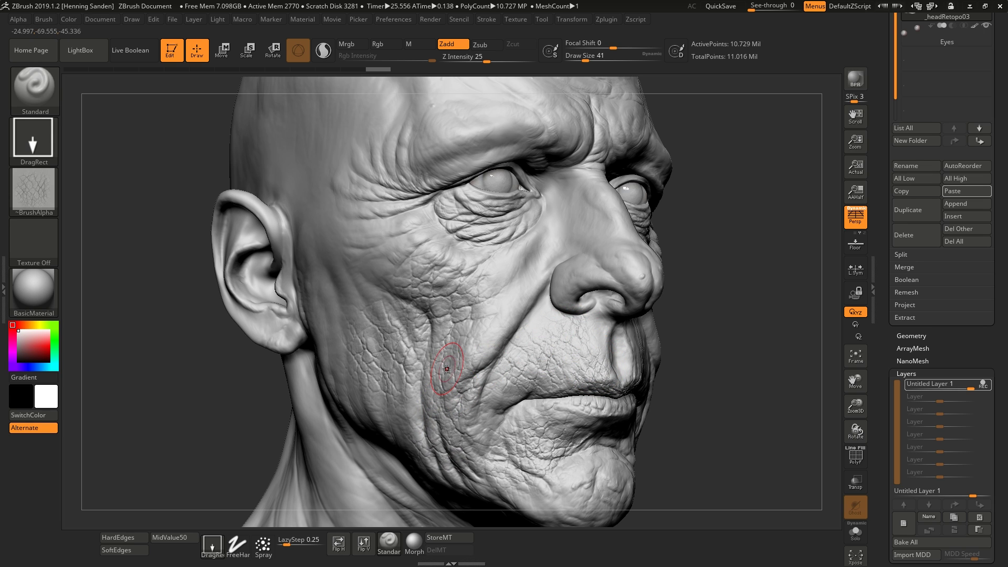
Try smoothing the skin detail on the middle of the cheek, and undo it
key("shift")
left_click_drag(461, 324, 465, 322, "shift")
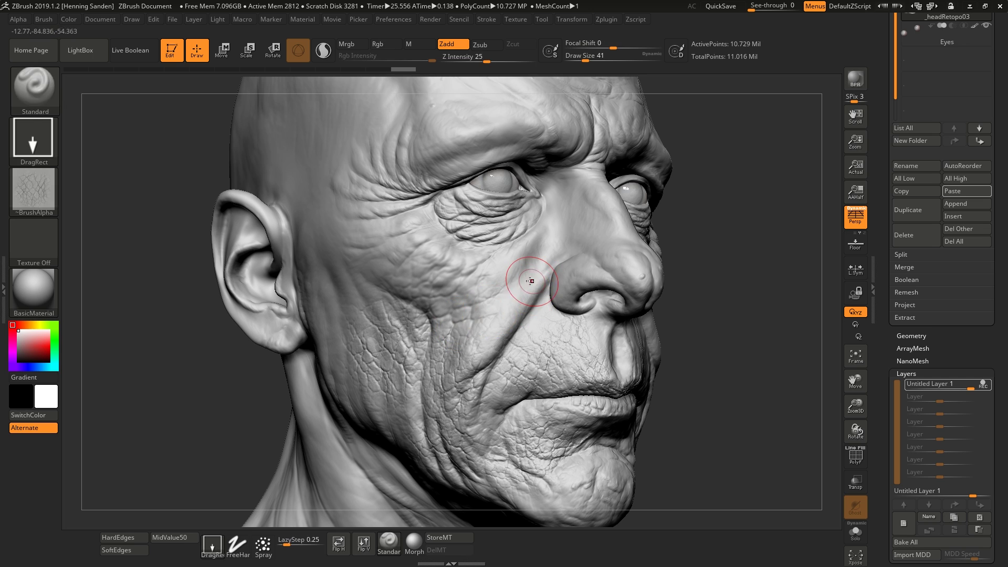
key("ctrl+z")
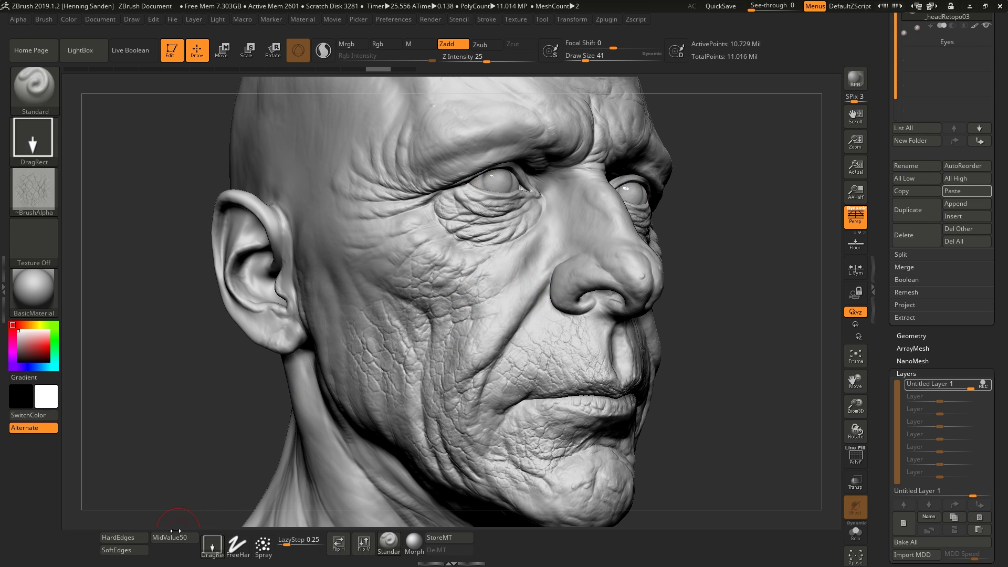
Stamp more skin02 detail over the outer cheek below the temple and the cheek area beside the nose
left_click_drag(355, 211, 354, 204)
left_click_drag(386, 235, 449, 232)
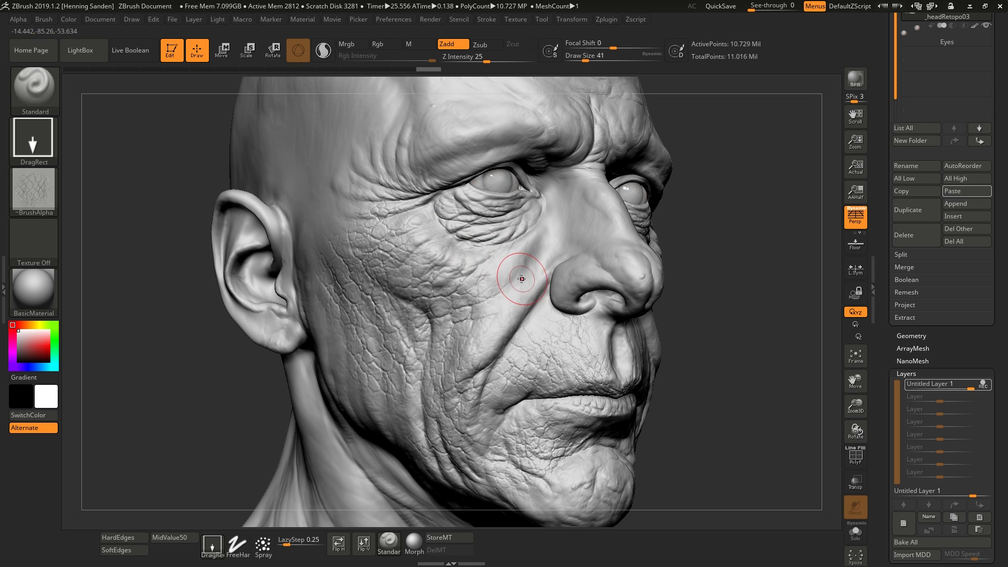
left_click_drag(543, 229, 539, 296)
left_click_drag(494, 330, 506, 303)
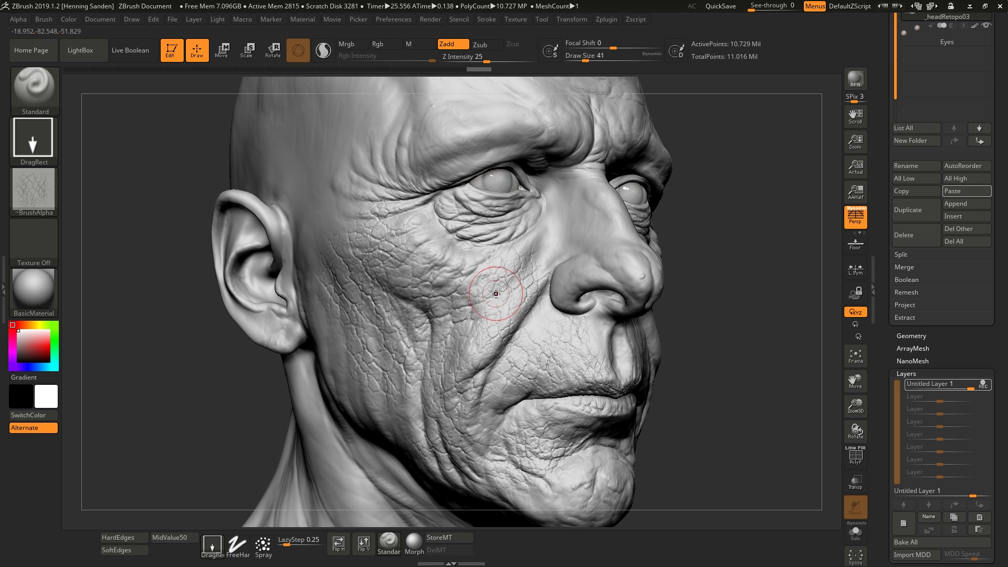
Fill the smooth gaps on the middle and lower cheek with smaller skin02 stamps
right_click_drag(471, 292, 497, 367, "ctrl")
left_click_drag(506, 282, 543, 249)
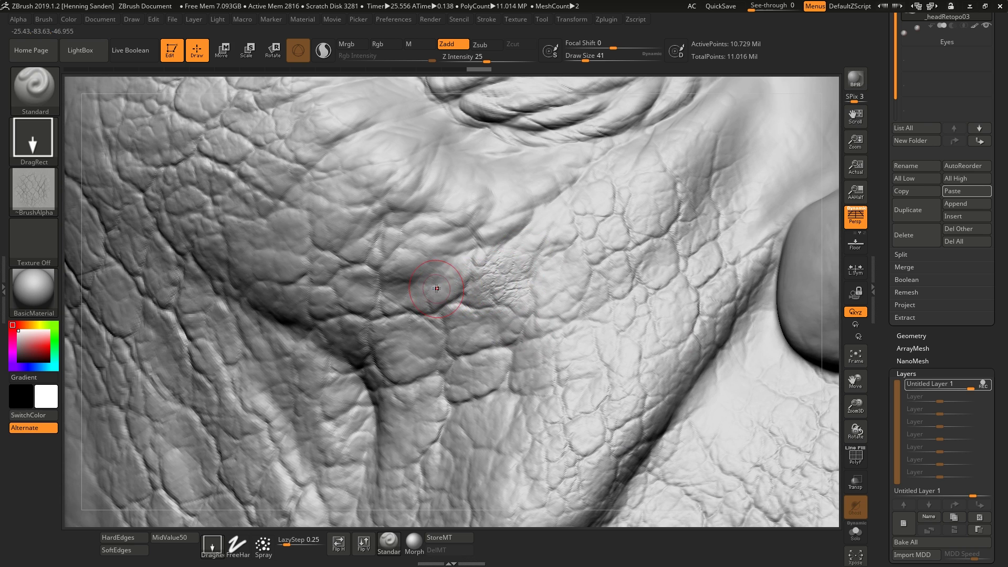
mouse_move(436, 288)
left_mouse_down()
mouse_move(419, 276)
mouse_move(347, 284)
left_mouse_up()
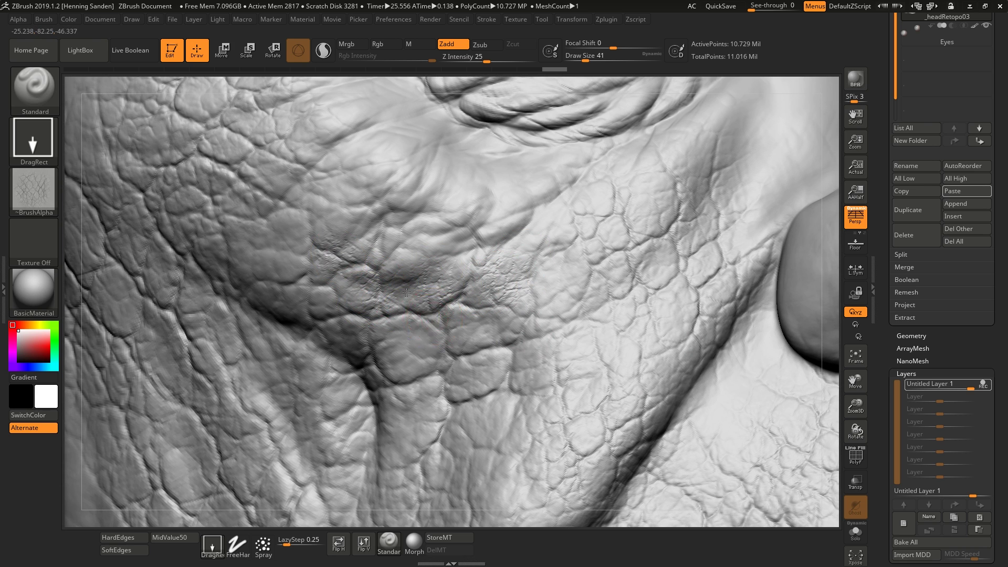
right_click_drag(406, 292, 450, 320, "ctrl")
left_click_drag(440, 351, 450, 338)
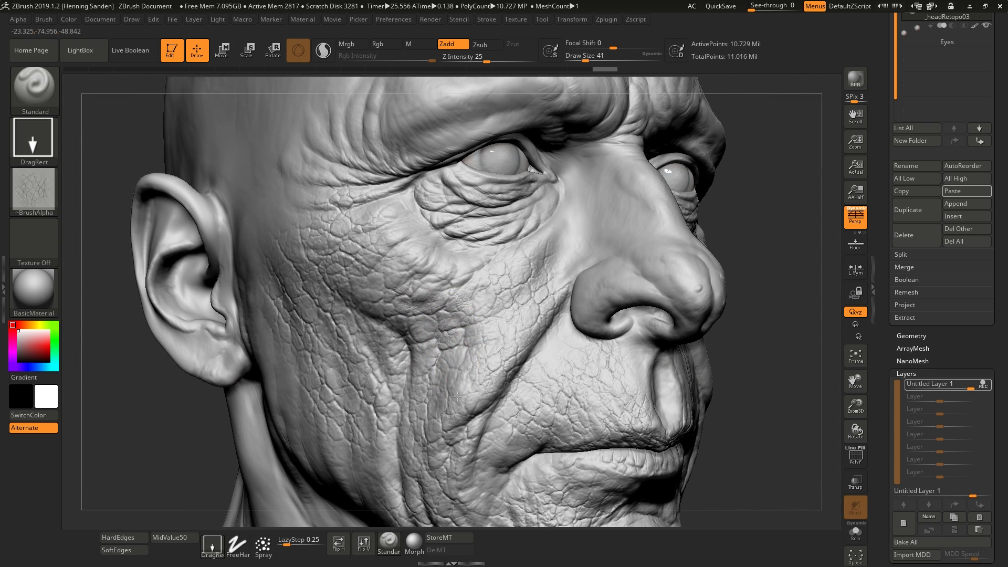
left_click_drag(457, 374, 486, 413)
Try a hard-edged skin02 stamp with focal shift -100 on the side of the head above the ear, and undo it
right_click_drag(483, 413, 577, 318, "alt")
right_click_drag(312, 332, 463, 394, "alt")
left_click(144, 537)
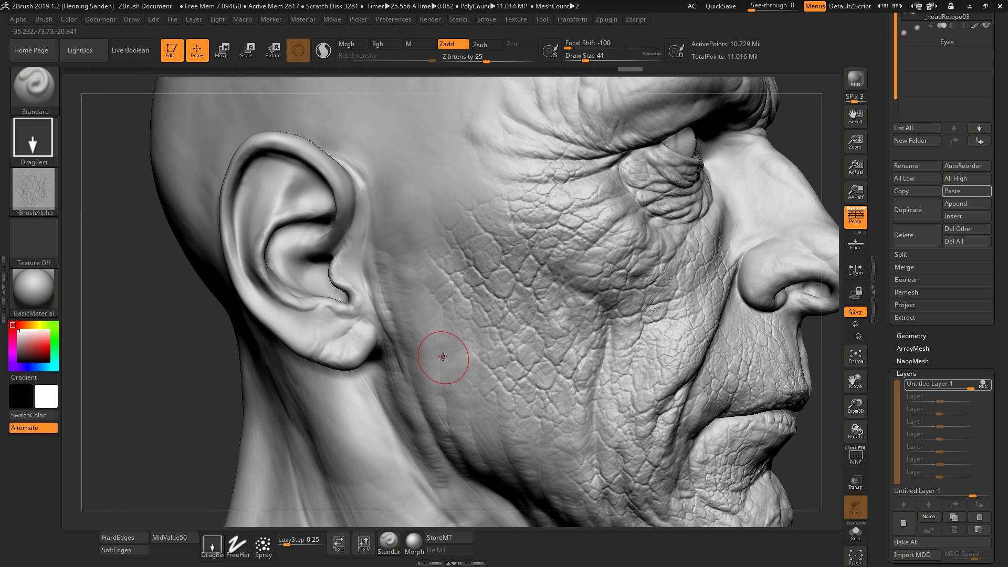
right_click_drag(440, 100, 435, 306, "alt")
left_click_drag(433, 295, 488, 214)
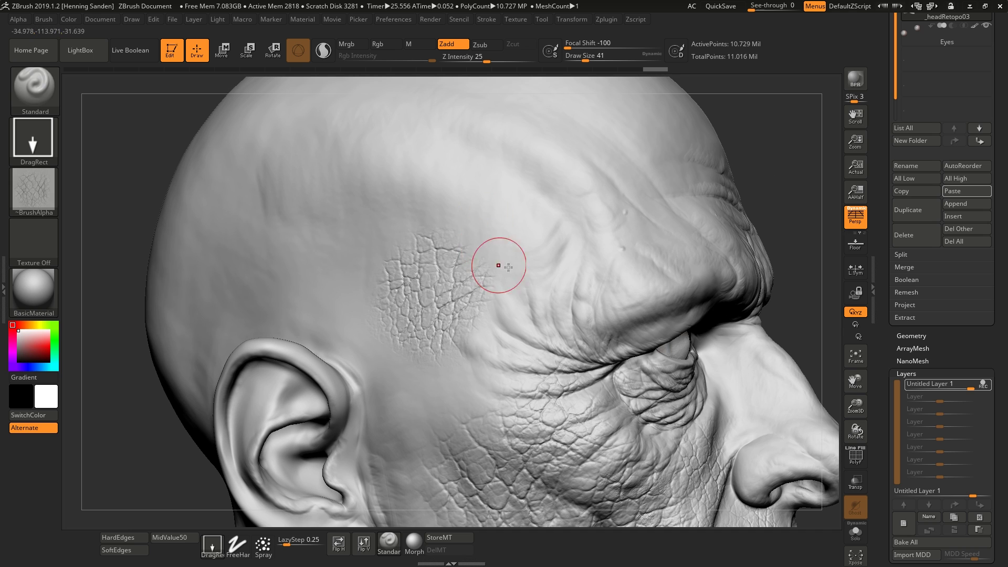
key("ctrl")
key("ctrl+z")
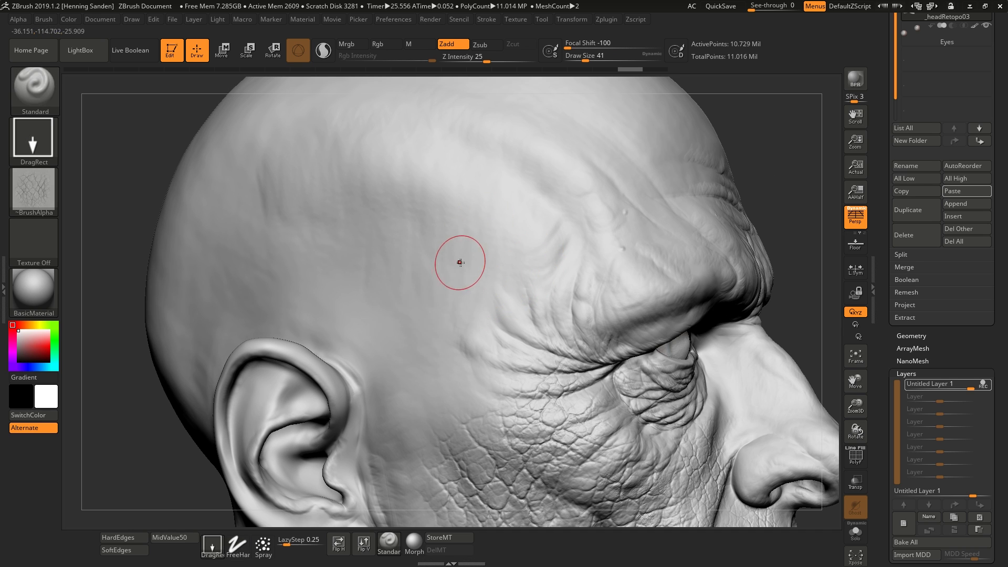
Restore the focal shift to 0 and stamp the skin02 pattern over the temple and side of the forehead
left_click_drag(458, 267, 500, 198)
left_click_drag(500, 198, 507, 183)
right_click_drag(588, 257, 502, 267)
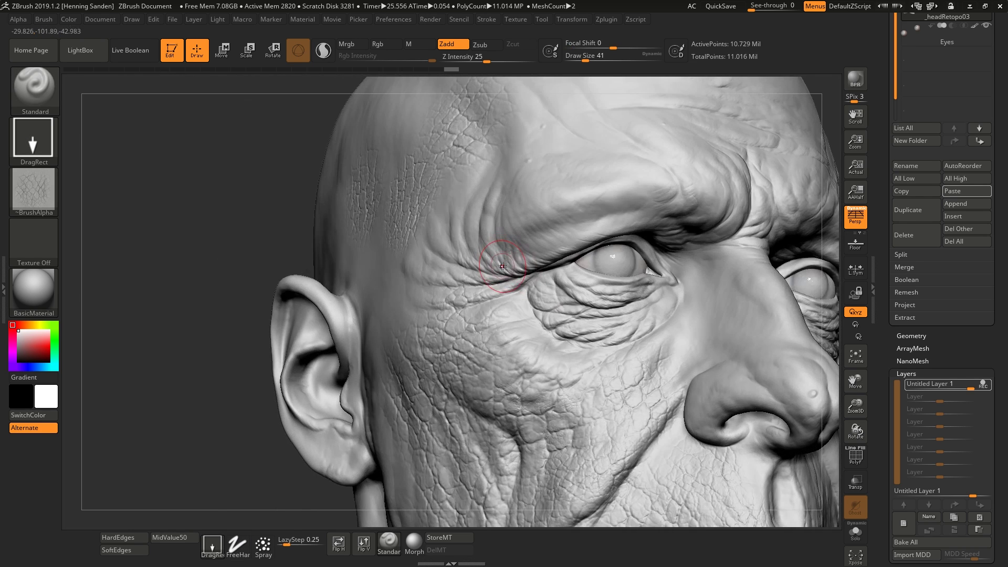
Load the reptile01 alpha from the alpha library as the brush's new skin pattern
key("comma")
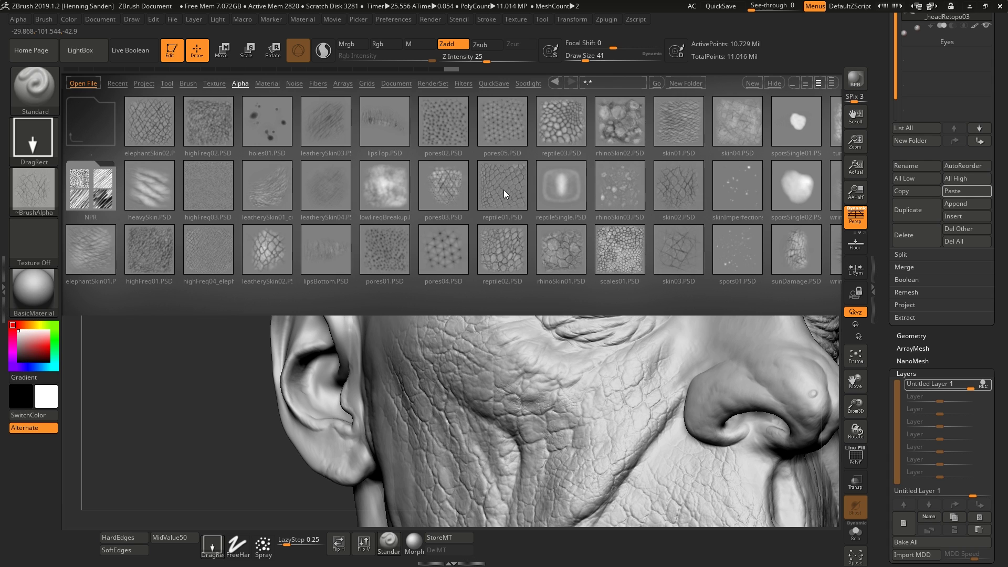
left_click(503, 190)
double_click(503, 191)
Stamp the reptile01 pattern across the forehead and the temple beside the brow
right_click_drag(583, 210, 470, 271, "alt")
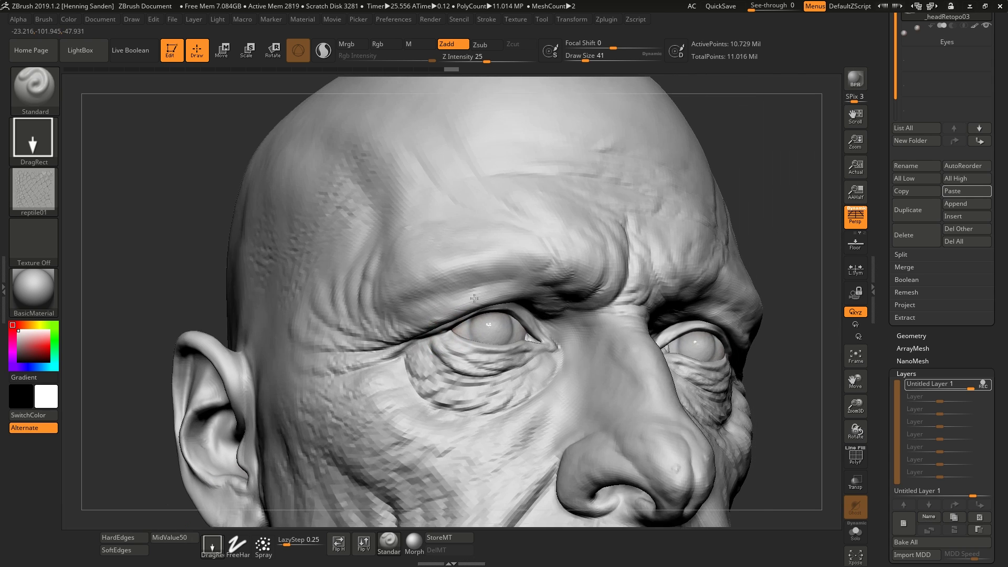
right_click_drag(546, 252, 457, 236)
left_click_drag(532, 172, 669, 184)
right_click_drag(315, 231, 393, 225)
left_click_drag(394, 226, 470, 185)
right_click_drag(414, 338, 488, 283, "alt")
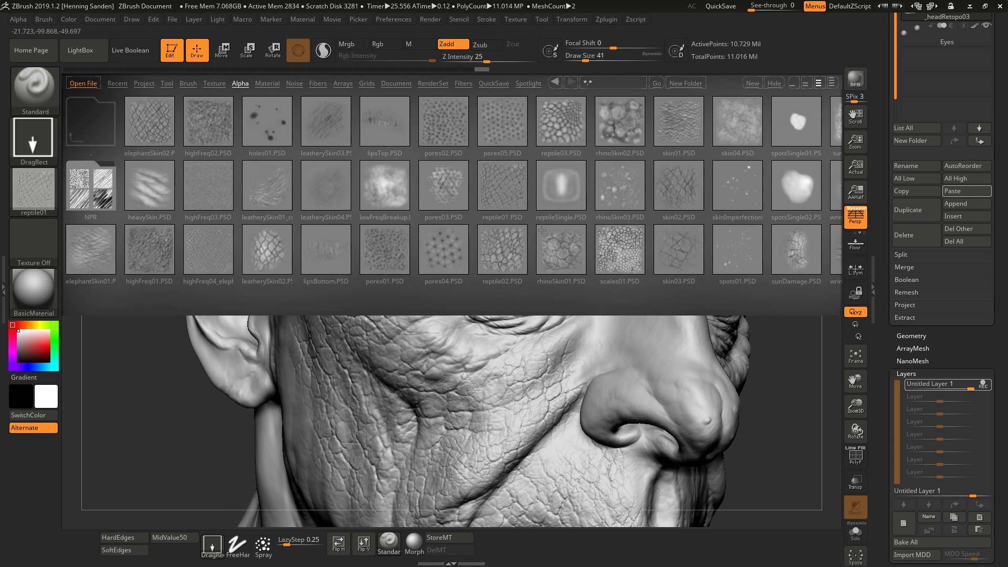
Load the wrinklesTwist alpha from the alpha library and set its mid value to 50
double_click(636, 189)
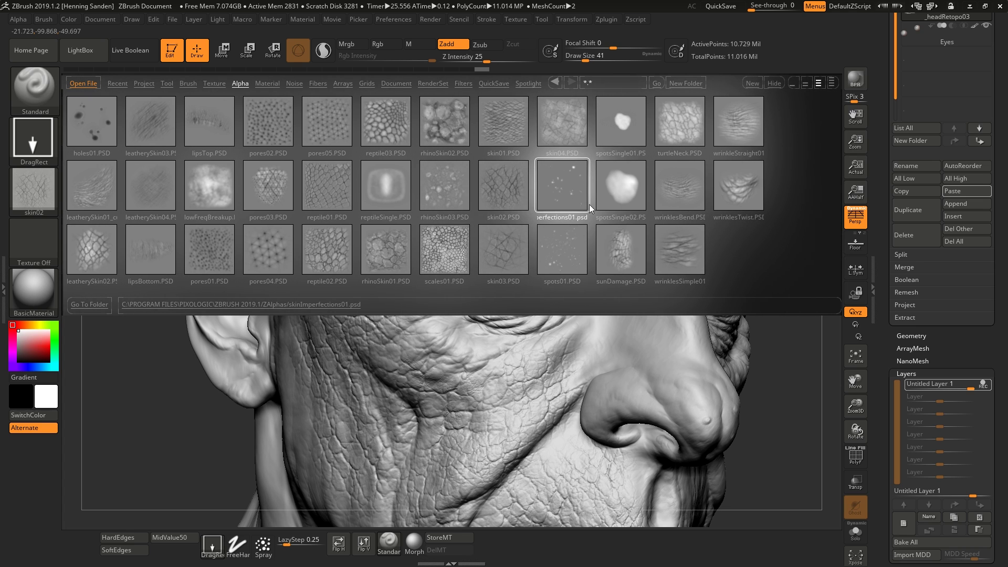
double_click(737, 185)
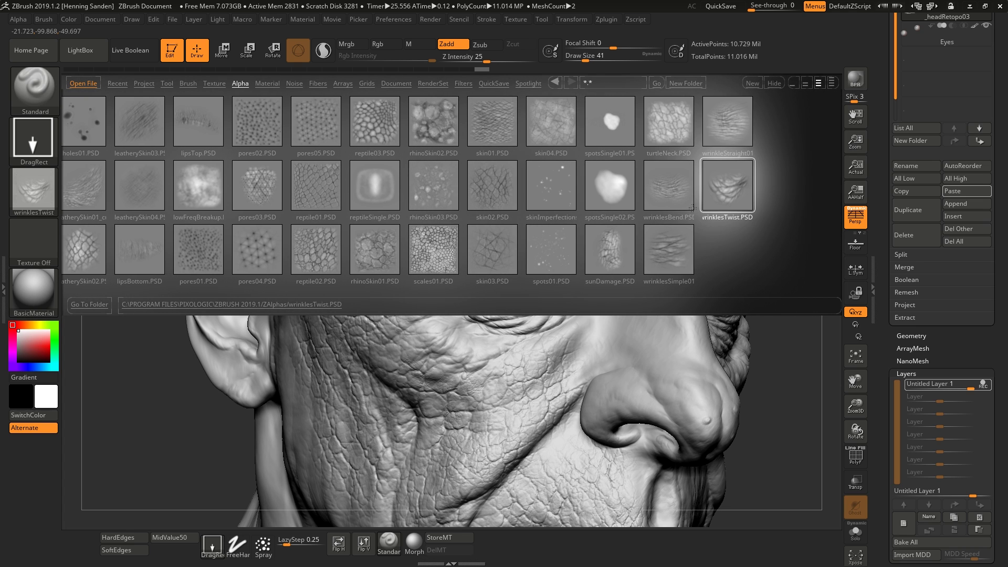
key("comma")
right_click_drag(530, 349, 341, 310)
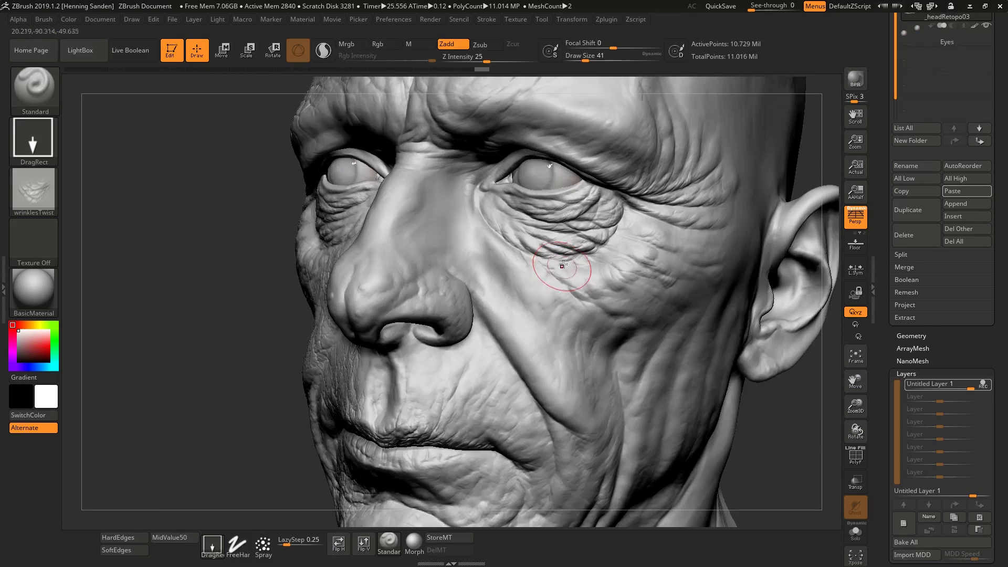
right_click_drag(561, 266, 580, 289)
left_click(180, 537)
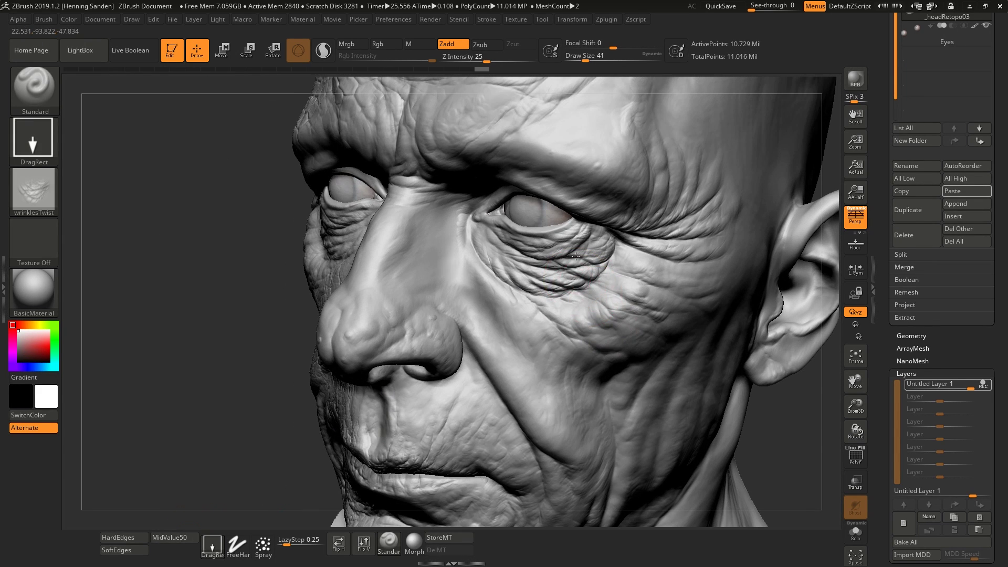
Stamp the wrinklesTwist pattern below the eye bag and across the cheek
left_click_drag(571, 278, 582, 316)
right_click_drag(651, 349, 620, 331)
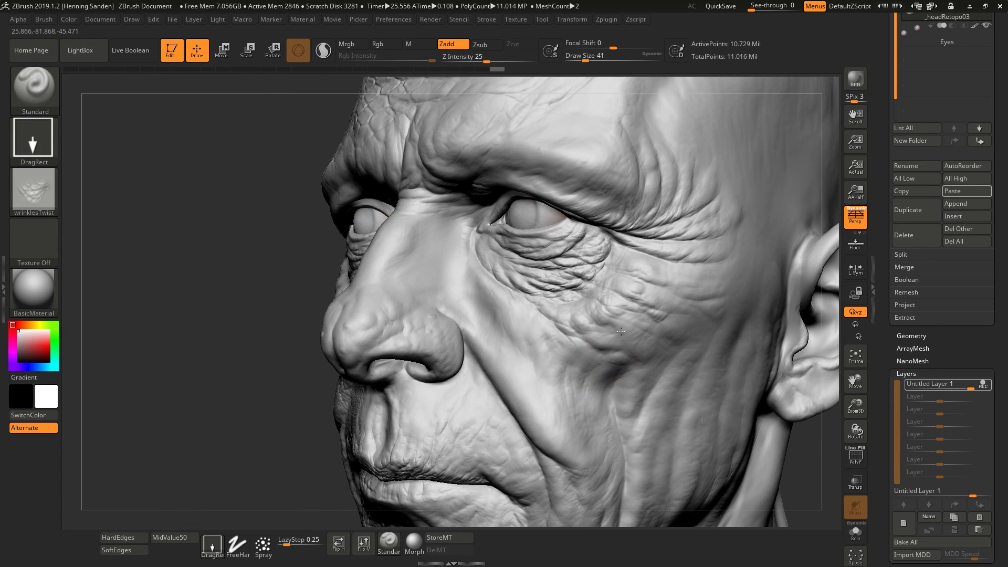
left_click_drag(602, 369, 615, 416)
right_click_drag(637, 375, 663, 221)
left_click_drag(656, 318, 557, 337)
Stamp the wrinklesTwist pattern on the lower cheek and below the corner of the mouth
right_click_drag(613, 390, 623, 348, "alt")
left_click_drag(618, 351, 559, 369)
right_click_drag(560, 369, 539, 306)
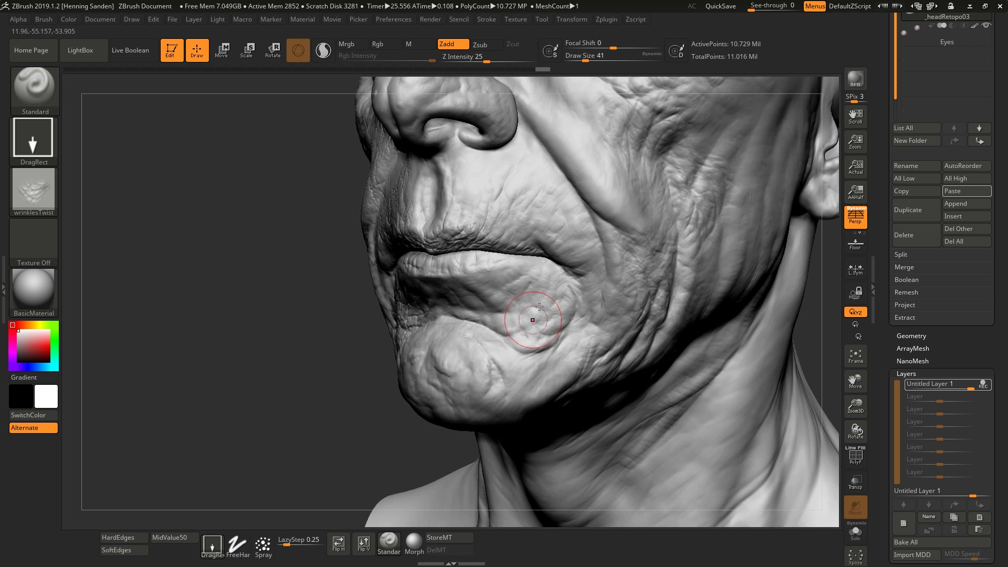
left_click_drag(539, 307, 542, 331)
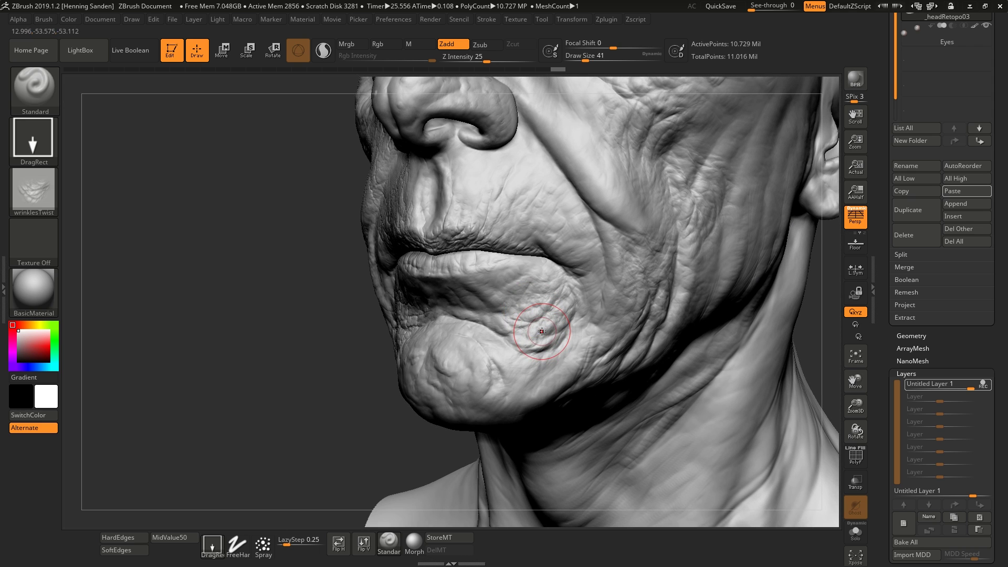
Load the highFreq01 alpha and give the brush hard edges with a focal shift of -100
key("comma")
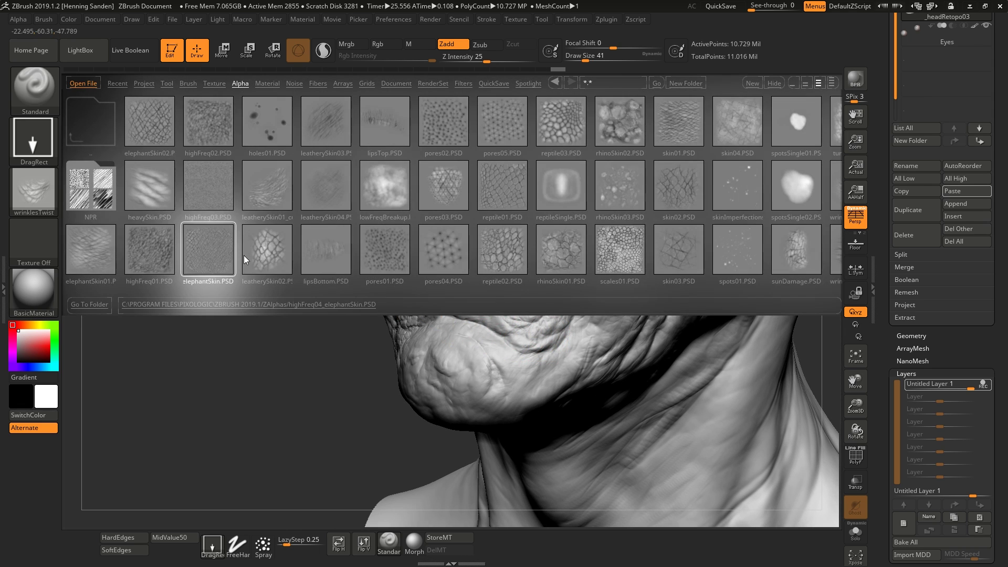
double_click(152, 268)
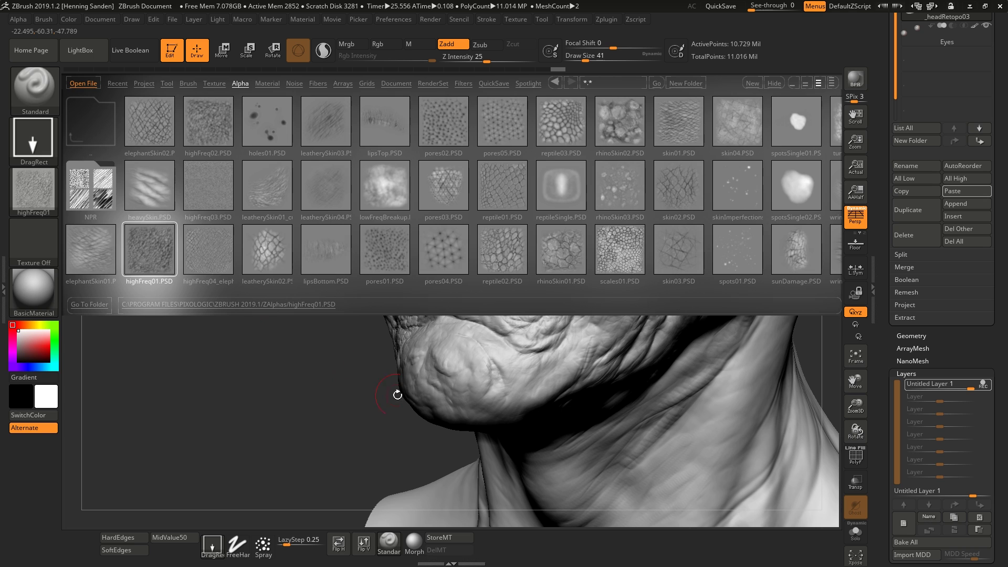
key("comma")
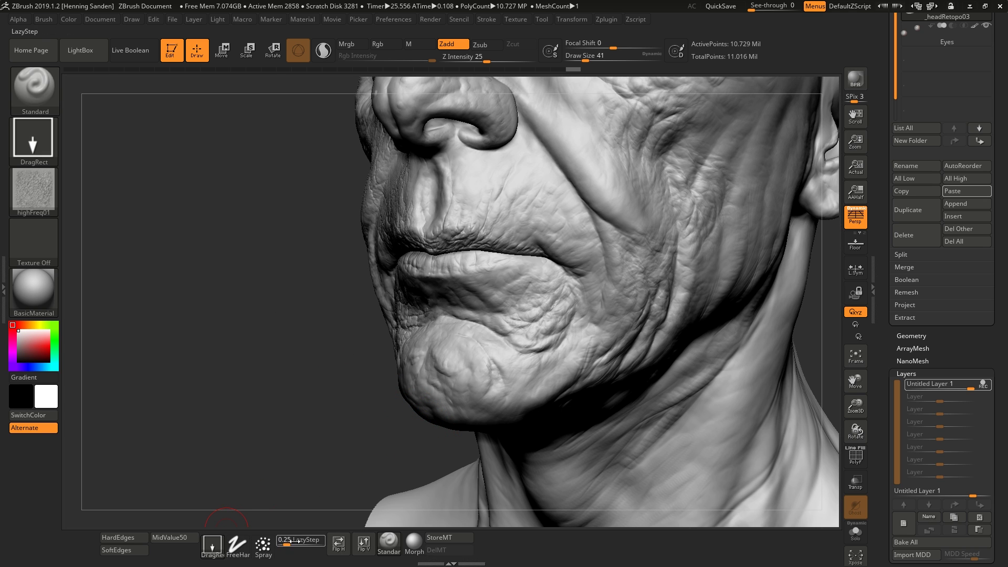
left_click(118, 537)
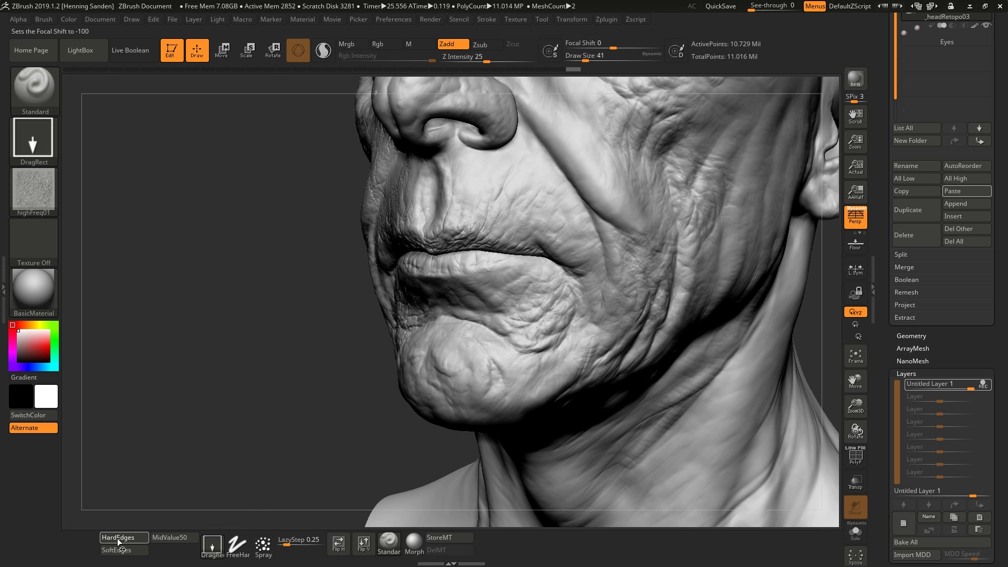
Set the draw size to 29 and stamp the highFreq01 pattern across the upper lip below the nose
right_click_drag(530, 168, 533, 308, "alt")
key("s")
mouse_move(533, 308)
left_mouse_down()
mouse_move(543, 237)
mouse_move(618, 331)
mouse_move(625, 284)
left_mouse_up()
right_click_drag(466, 312, 480, 328)
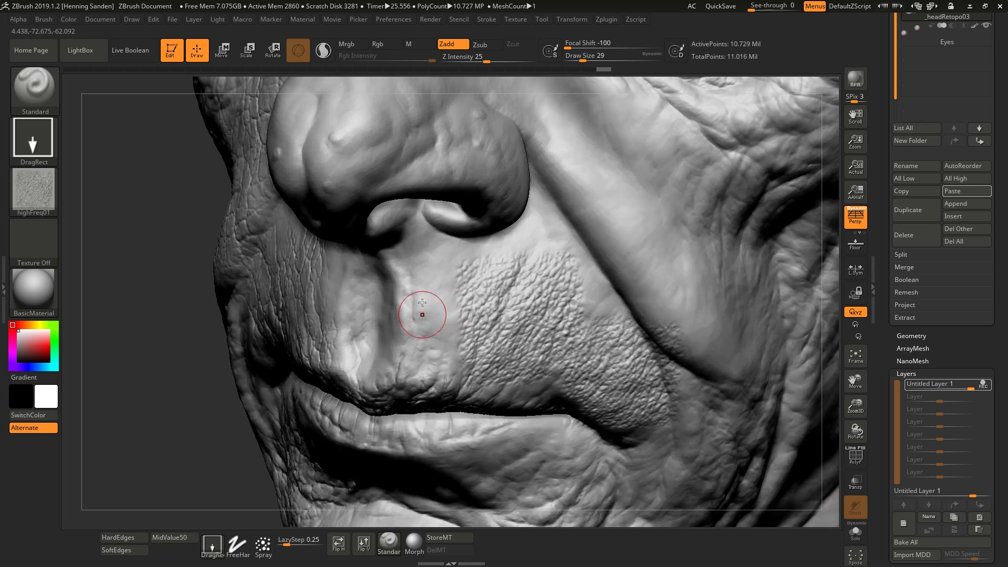
left_click_drag(422, 315, 400, 232)
right_click_drag(367, 294, 444, 302)
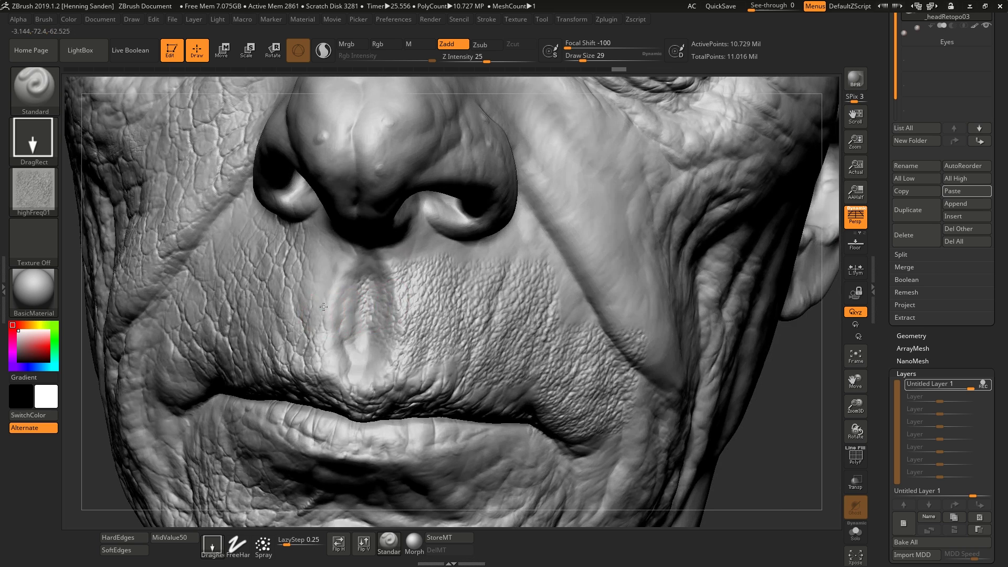
left_click_drag(324, 306, 392, 400)
Stamp the highFreq01 pattern below the corner of the mouth, under the lower lip and on the chin
right_click_drag(539, 347, 580, 342)
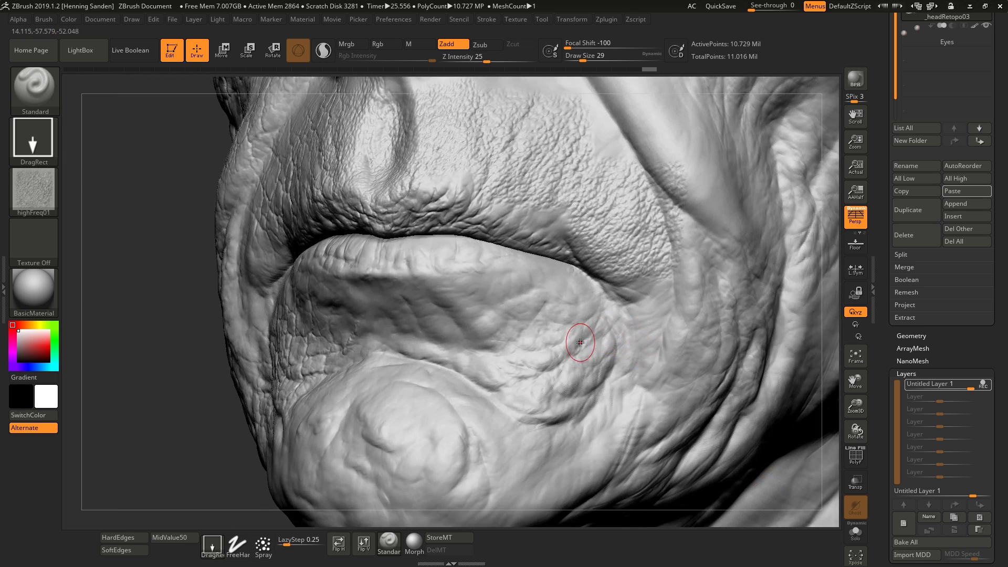
left_click_drag(580, 342, 504, 378)
left_click_drag(467, 351, 541, 332)
right_click_drag(532, 353, 582, 351)
left_click_drag(360, 340, 359, 264)
left_click_drag(406, 449, 457, 358)
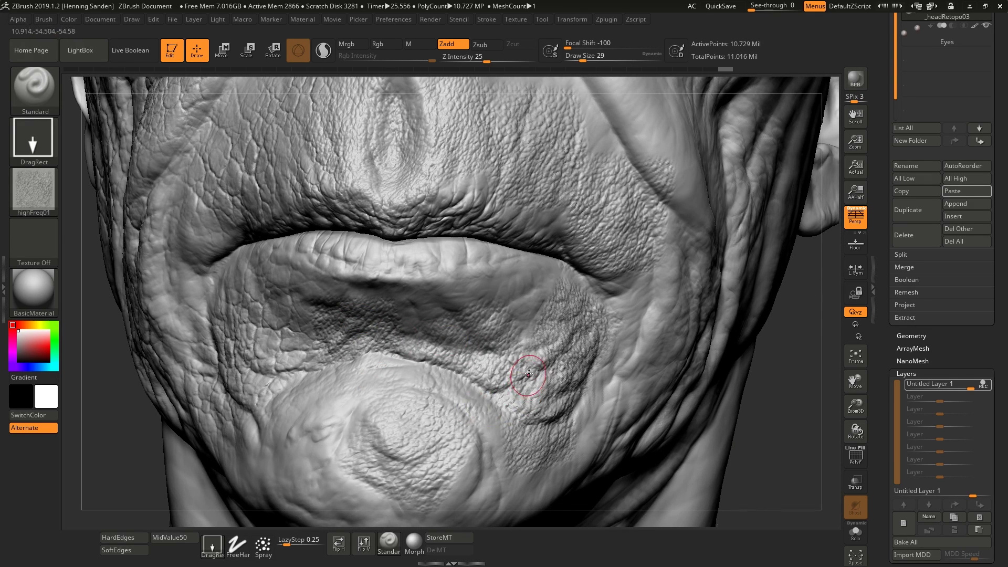
Stamp the highFreq01 pattern over the cheek and the area around the nose
right_click_drag(528, 374, 483, 357)
right_click_drag(604, 173, 578, 262, "alt")
right_click_drag(576, 189, 550, 312, "alt")
left_click_drag(550, 312, 492, 369)
left_click_drag(644, 373, 620, 323)
left_click_drag(580, 427, 554, 370)
right_click_drag(525, 304, 546, 309)
left_click_drag(465, 214, 468, 119)
left_click_drag(553, 219, 563, 144)
Stamp the highFreq01 pattern over the temple and cheek in front of the ear, and undo the last change
right_click_drag(551, 223, 517, 262, "ctrl")
right_click_drag(336, 257, 336, 236)
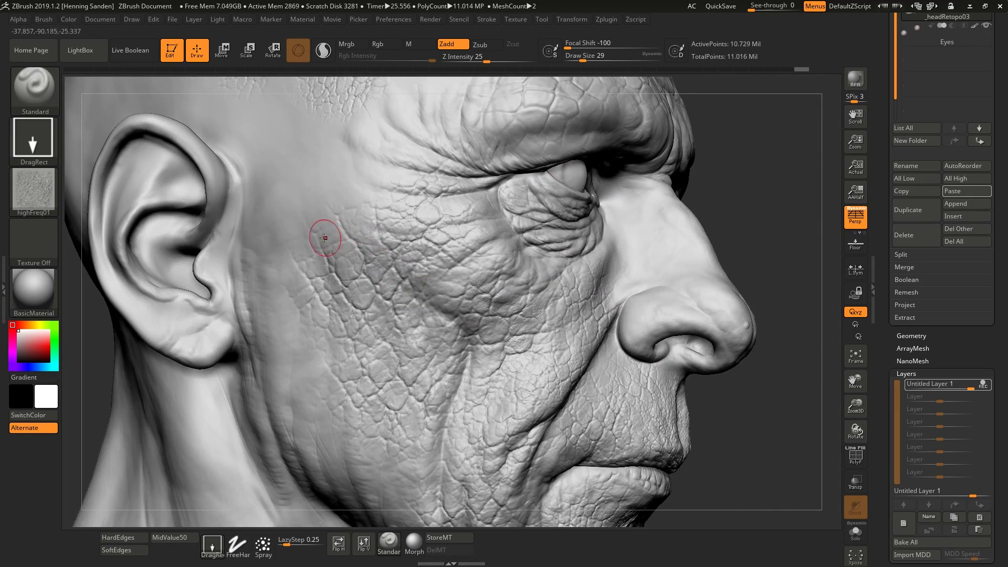
left_click_drag(326, 217, 409, 173)
left_click_drag(286, 300, 364, 284)
left_click_drag(398, 254, 406, 256)
key("shift")
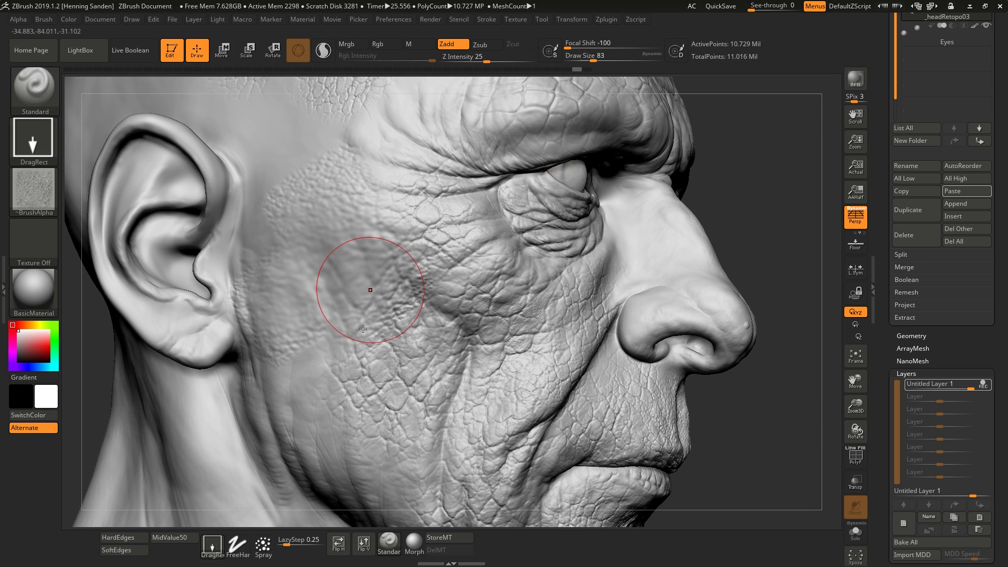
key("ctrl+z")
right_click_drag(377, 439, 408, 316, "alt")
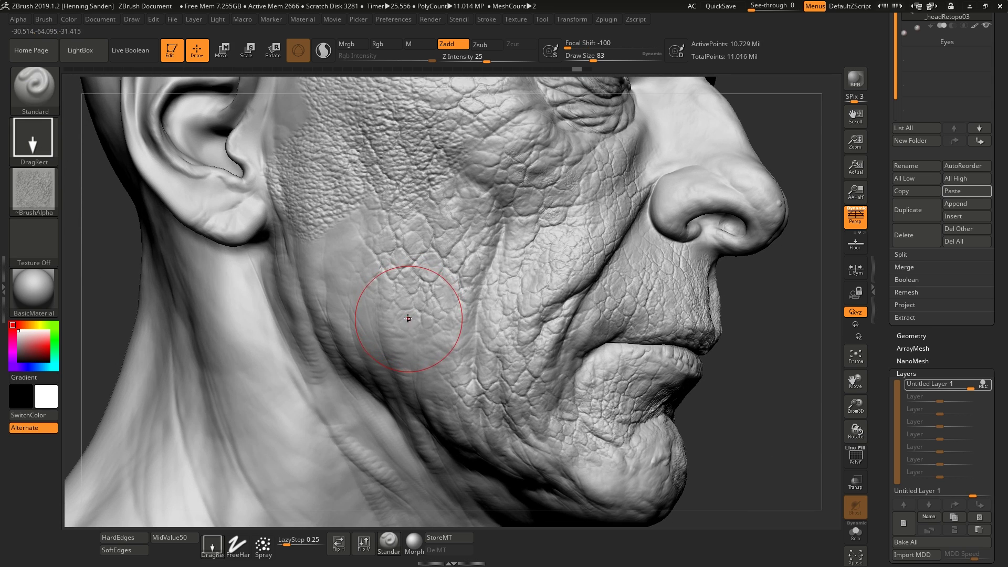
Delete the layer holding the stamped skin detail and create a new empty layer
right_click_drag(633, 320, 576, 71)
right_click_drag(612, 294, 569, 304)
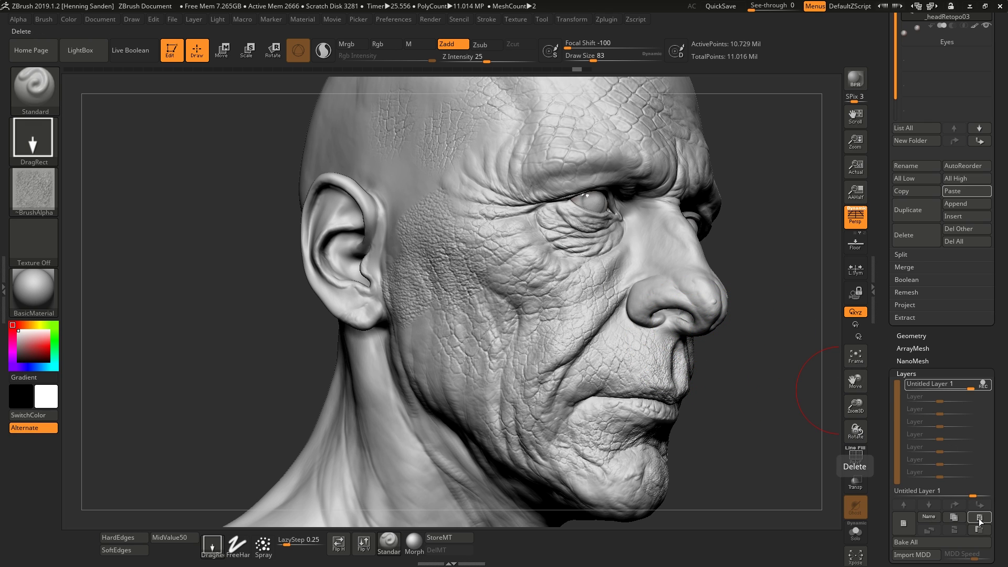
key("Delete")
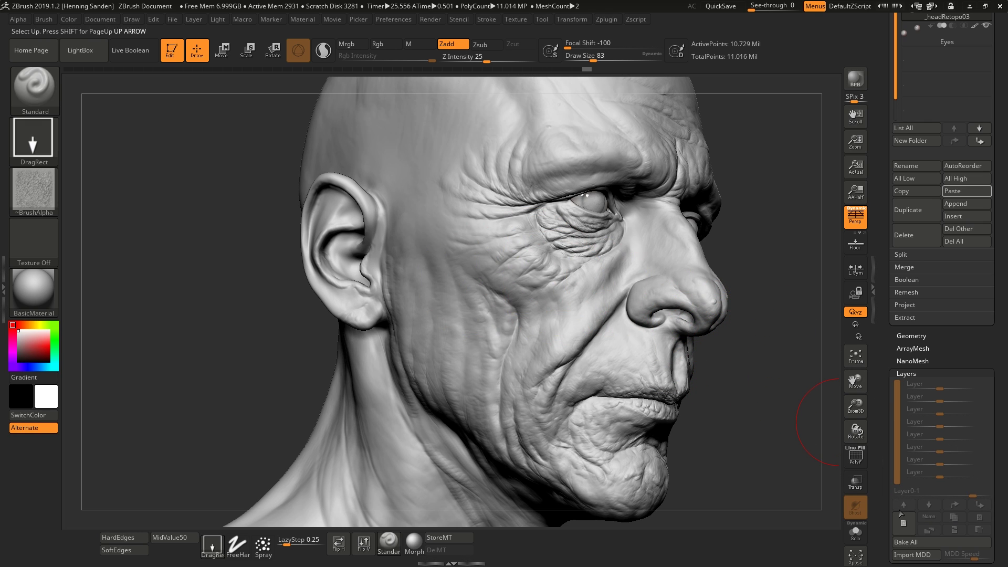
right_click_drag(630, 311, 528, 319)
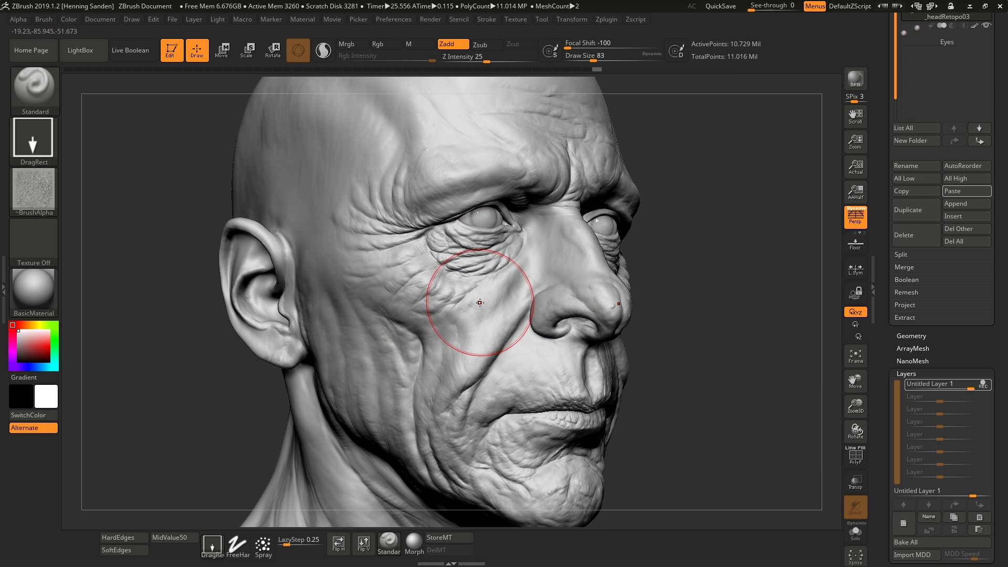
Load the skin03 alpha from the alpha library as the brush's skin pattern
key("comma")
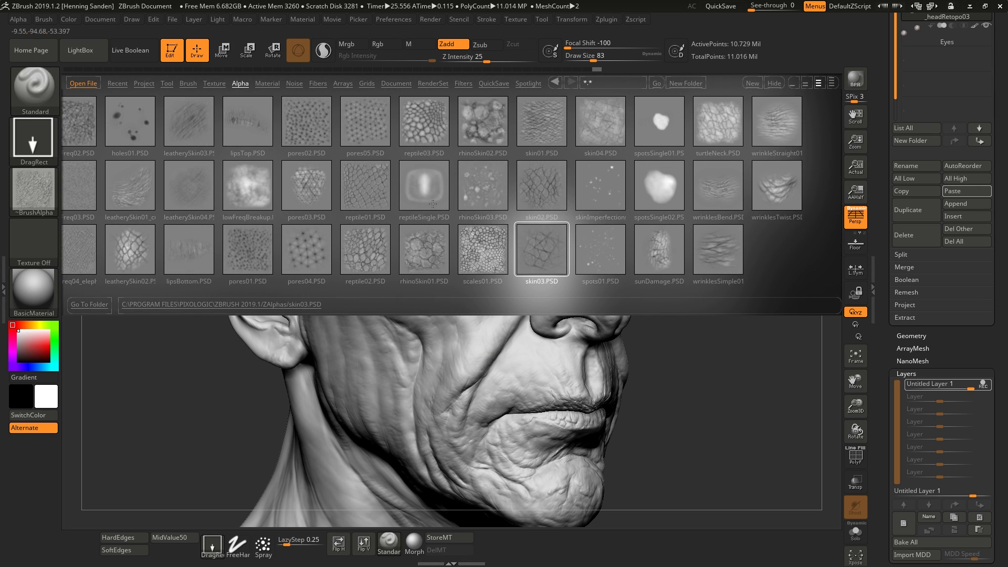
double_click(541, 256)
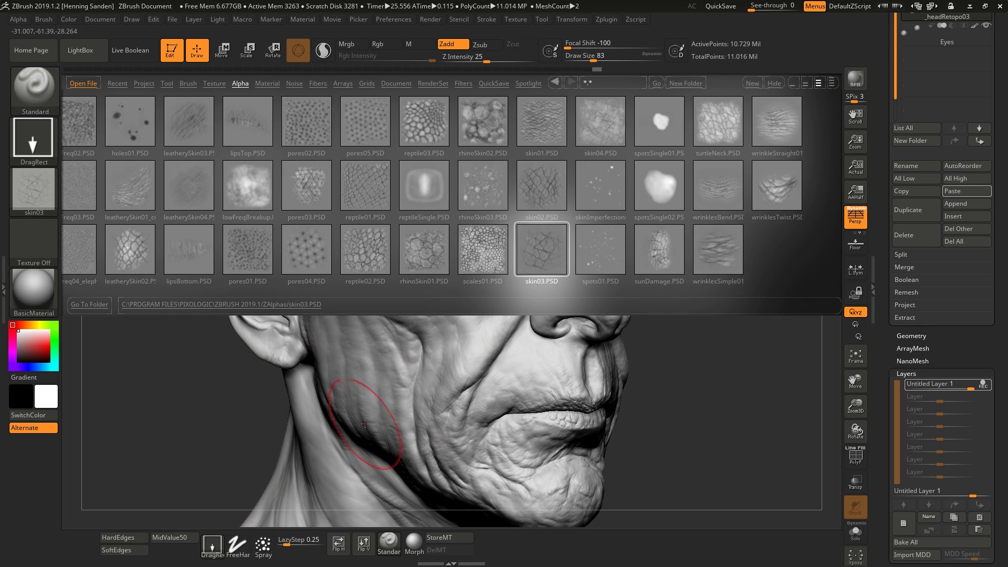
key("comma")
Try stamping the skin03 pattern on the cheek with a draw size of 46, and undo it
key("s")
left_click_drag(453, 341, 447, 341)
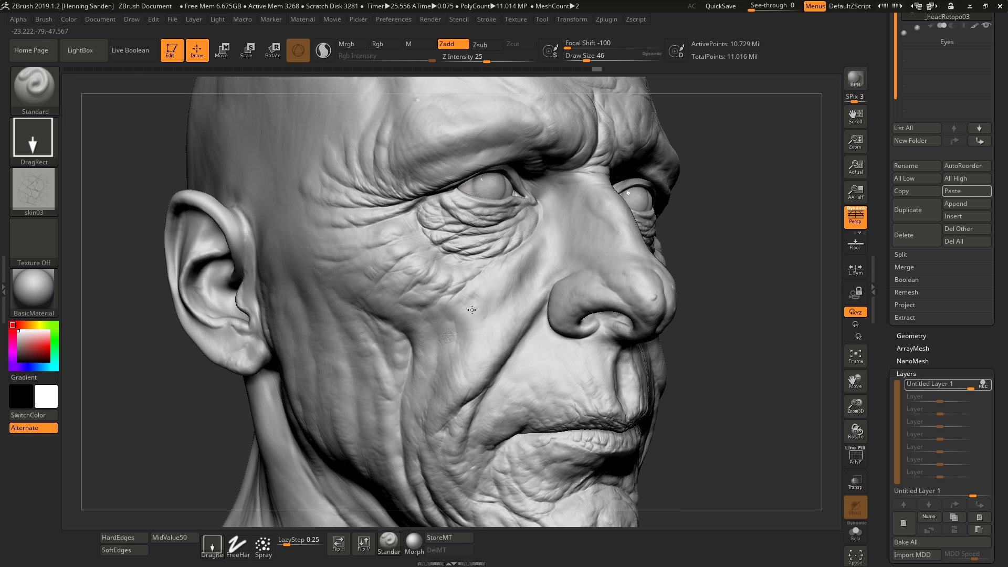
left_click_drag(501, 299, 492, 311)
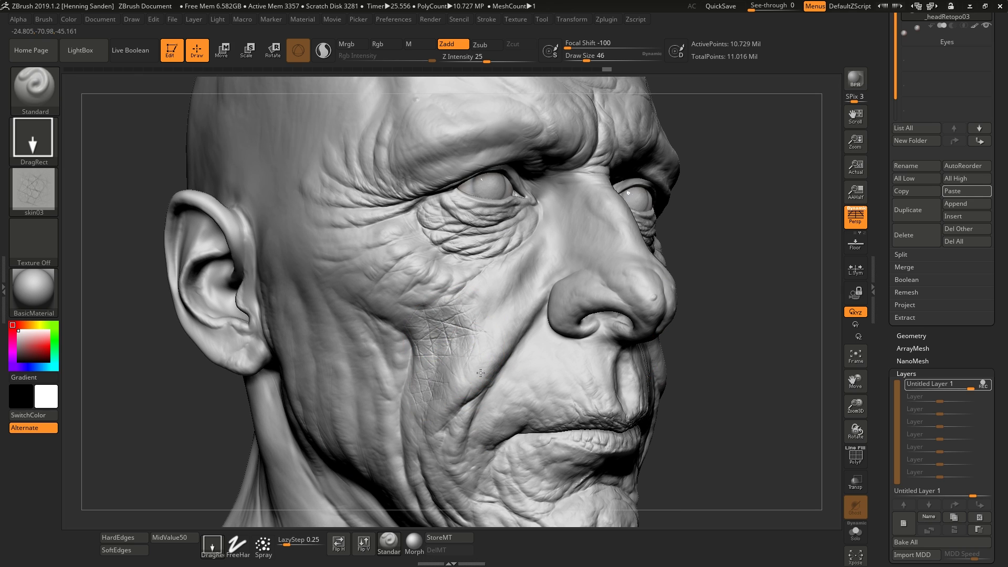
key("ctrl")
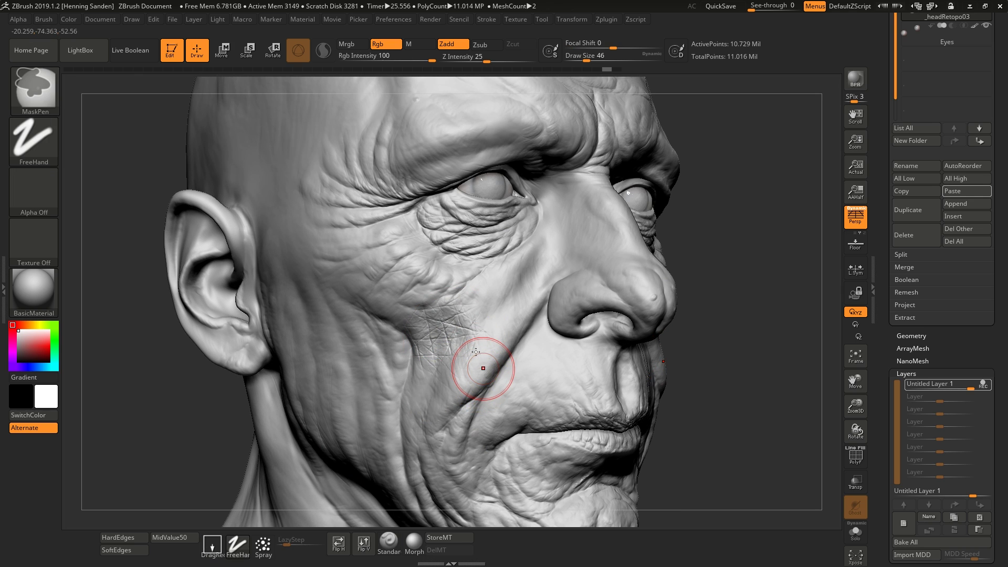
Switch the brush to the Spray stroke with a LazyStep of 0.0805 and a draw size of 112
left_click(265, 551)
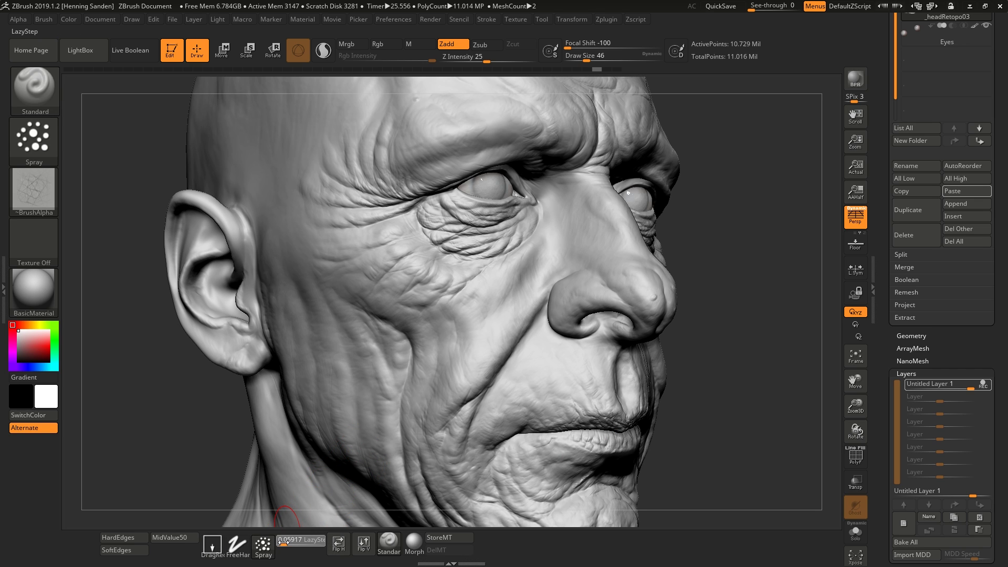
left_click_drag(284, 542, 283, 543)
key("s")
left_click_drag(466, 320, 477, 319)
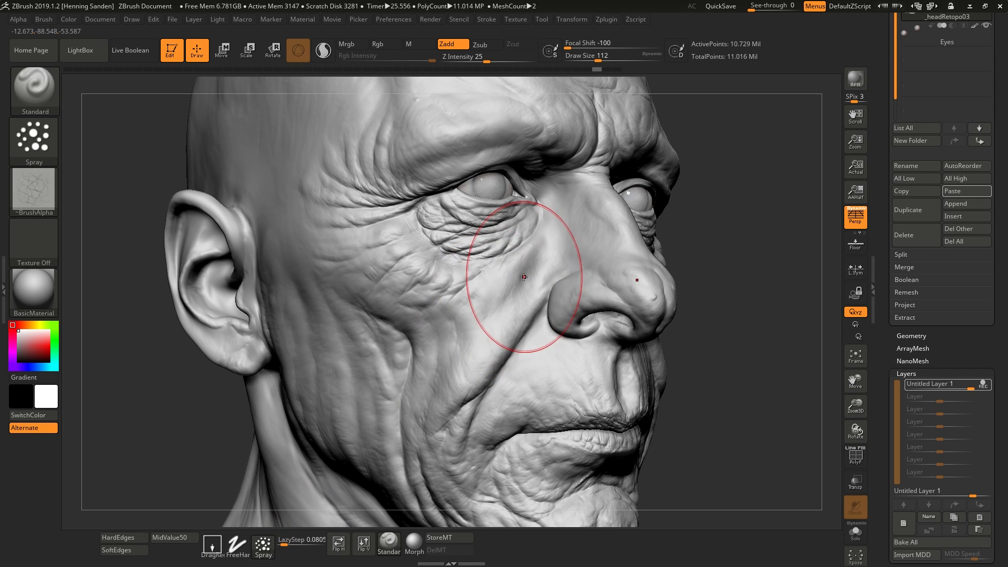
Spray the skin03 texture over the cheek and side of the face, raising the draw size to 192
left_click_drag(525, 276, 461, 352)
left_click_drag(287, 250, 290, 267)
key("s")
mouse_move(344, 337)
left_mouse_down()
mouse_move(353, 334)
mouse_move(368, 415)
mouse_move(338, 294)
mouse_move(342, 120)
mouse_move(467, 142)
mouse_move(590, 236)
mouse_move(386, 294)
mouse_move(420, 412)
mouse_move(585, 372)
mouse_move(496, 480)
left_mouse_up()
Spray the skin03 texture over the jaw, chin and mouth area and back across the upper cheek
right_click_drag(496, 483, 490, 336, "alt")
left_click_drag(489, 336, 492, 380)
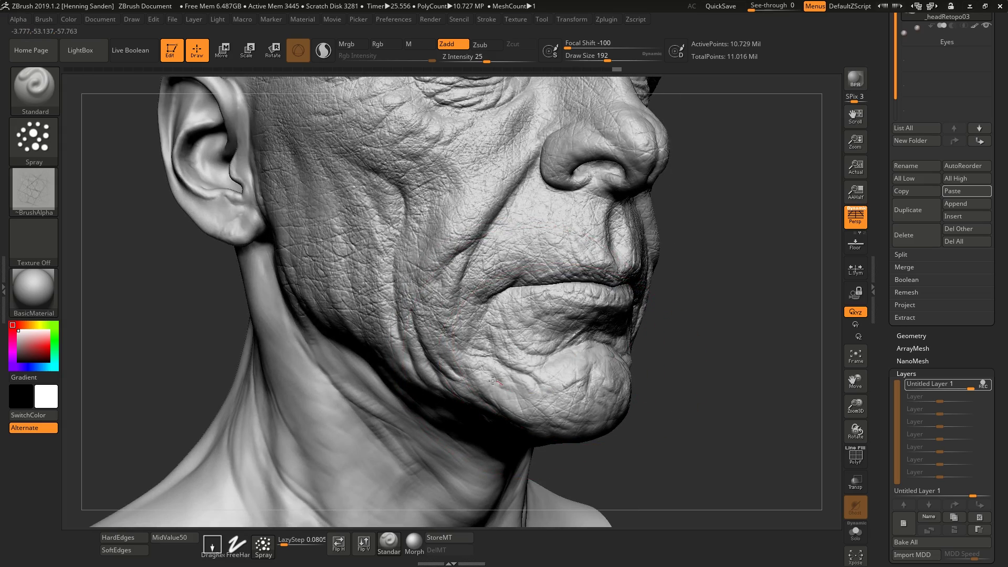
left_click_drag(605, 188, 567, 300)
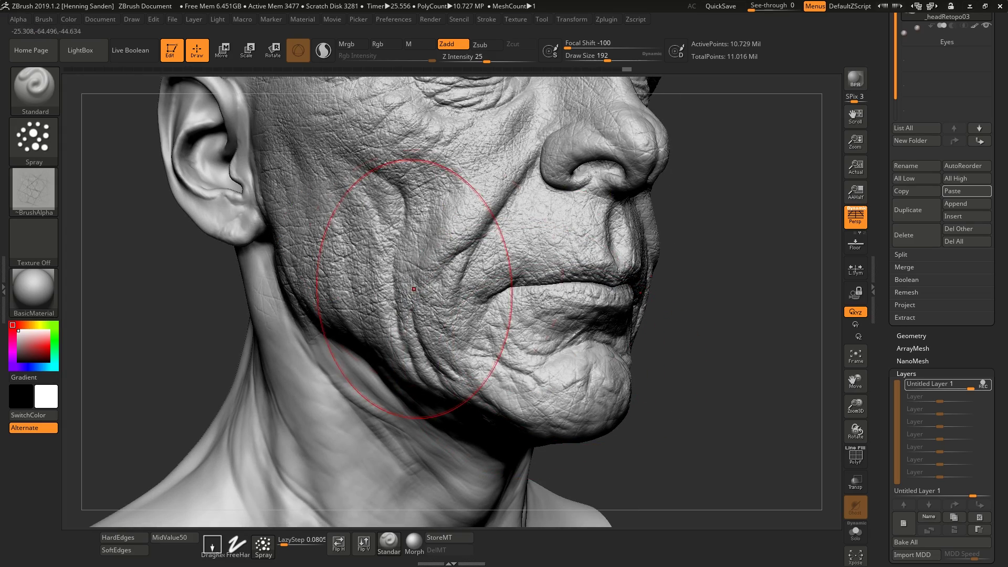
right_click_drag(433, 231, 458, 346, "alt")
mouse_move(475, 297)
left_mouse_down()
mouse_move(367, 256)
mouse_move(349, 260)
left_mouse_up()
Spray the skin03 texture down the side of the neck below the jaw
right_click_drag(372, 252, 386, 339, "ctrl")
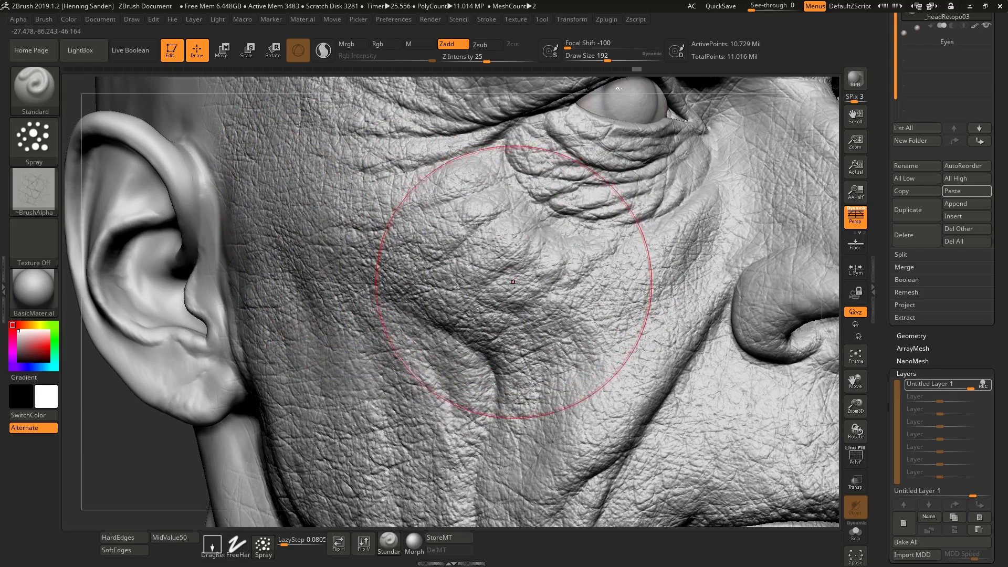
right_click_drag(436, 410, 480, 304, "alt")
right_click_drag(373, 285, 391, 58, "alt")
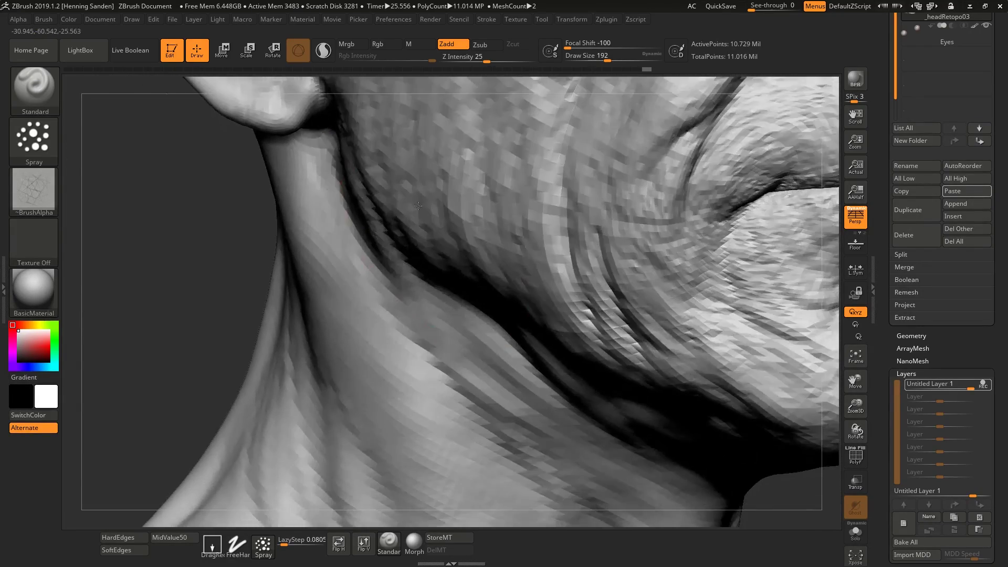
right_click_drag(504, 294, 524, 197, "ctrl")
mouse_move(420, 294)
left_mouse_down()
mouse_move(452, 320)
mouse_move(589, 369)
mouse_move(550, 357)
left_mouse_up()
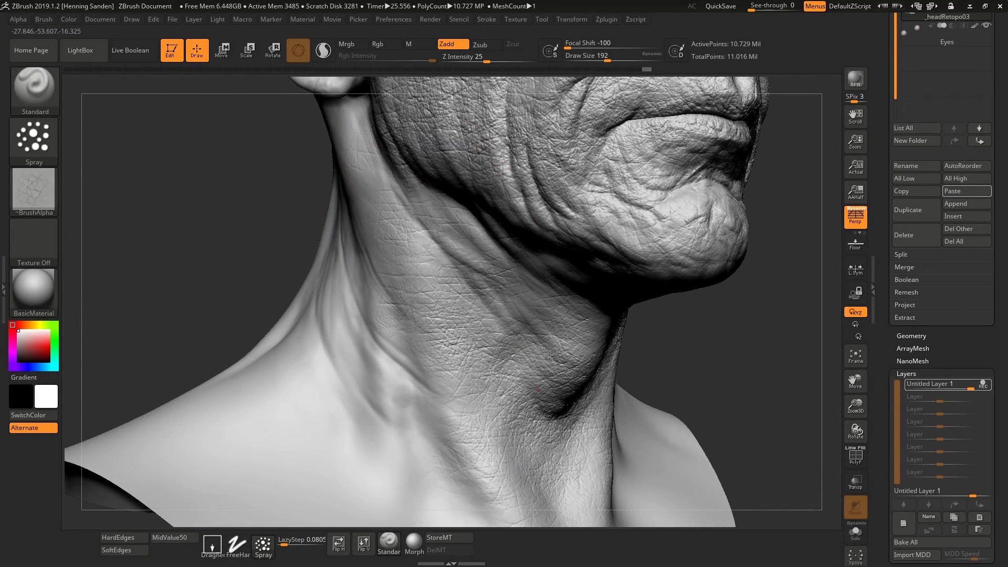
Raise the draw size to 245 and spray the skin03 texture over the shoulder and base of the neck
right_click_drag(489, 401, 516, 299, "alt")
key("s")
left_click_drag(506, 360, 516, 360)
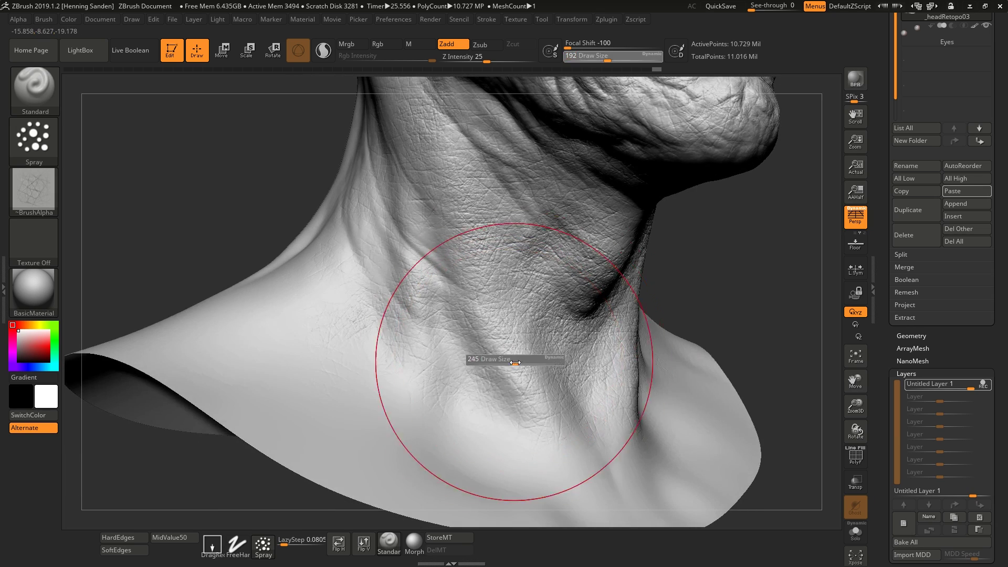
mouse_move(473, 336)
left_mouse_down()
mouse_move(378, 343)
mouse_move(298, 262)
left_mouse_up()
mouse_move(483, 461)
left_mouse_down()
mouse_move(538, 363)
mouse_move(420, 291)
left_mouse_up()
Reduce the draw size to 187 and spray the skin03 texture over the upper neck below the ear
right_click_drag(511, 86, 511, 357, "alt")
key("s")
left_click_drag(511, 357, 500, 357)
left_click_drag(452, 378, 409, 303)
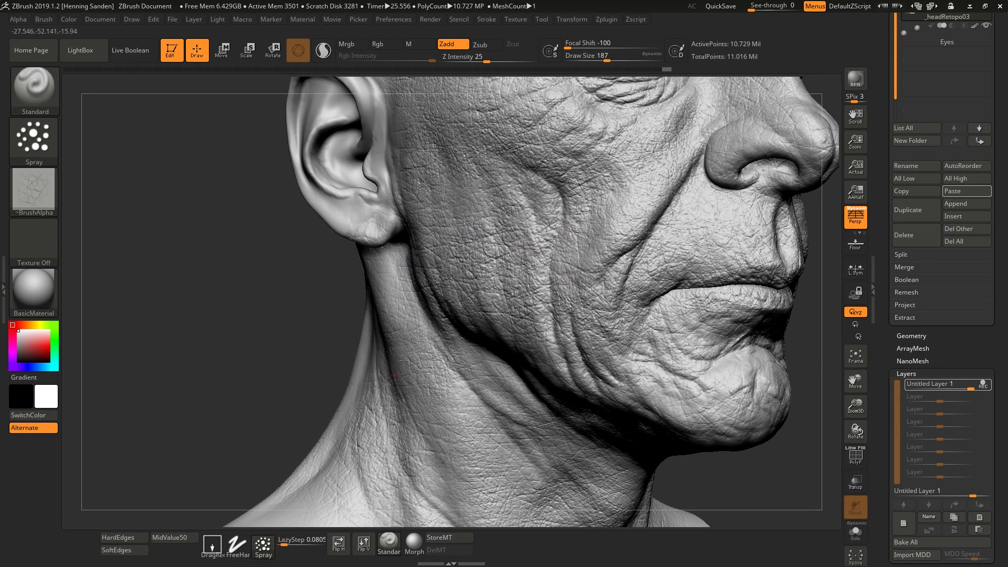
Spray the skin03 texture over the side of the neck below and behind the ear
right_click_drag(548, 365, 604, 367)
left_click_drag(326, 398, 410, 447)
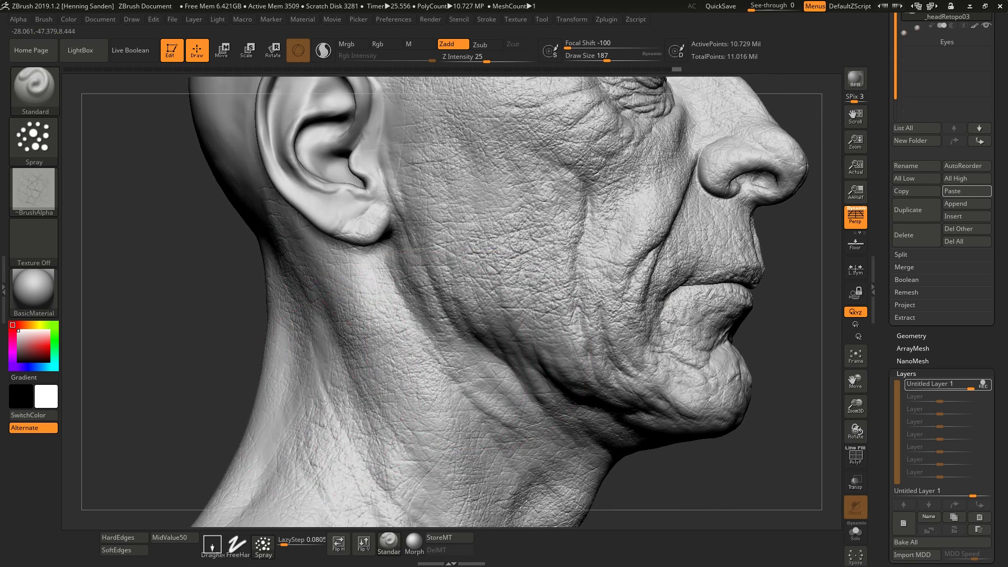
right_click_drag(569, 363, 599, 376)
left_click_drag(599, 377, 620, 421)
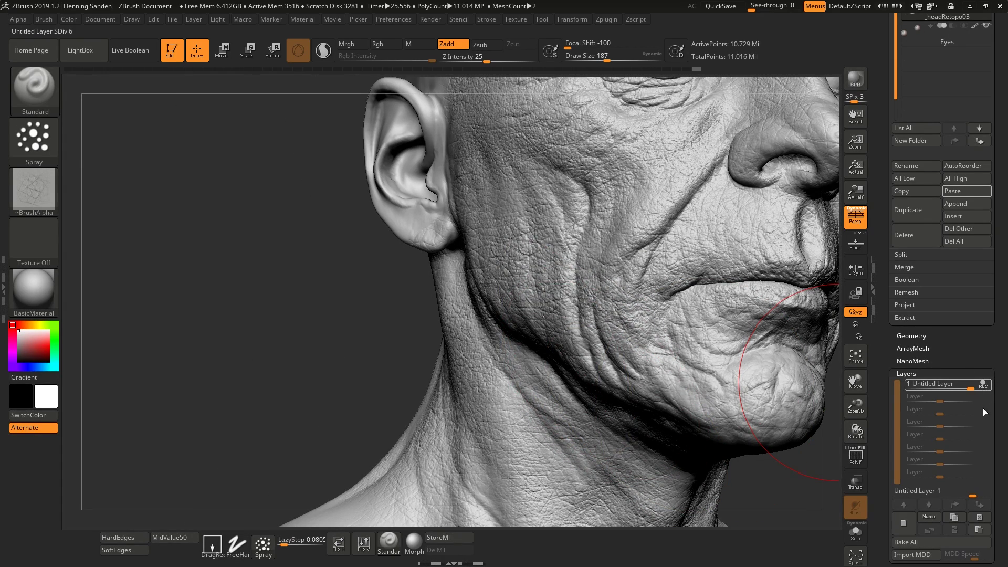
Store a morph target for the head and choose the Morph brush with Z Intensity 10
left_click(982, 386)
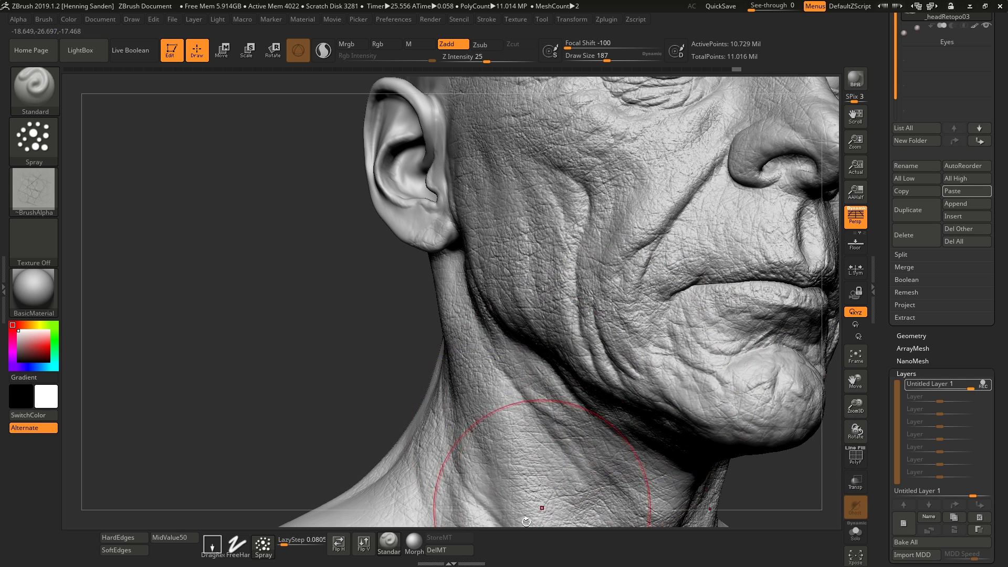
left_click(414, 543)
key("u")
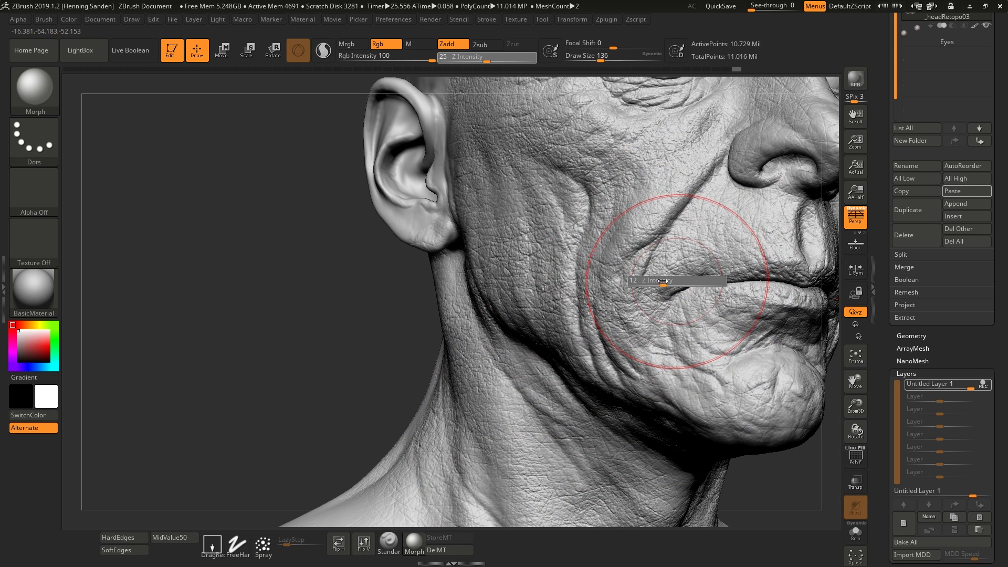
left_click_drag(674, 279, 656, 286)
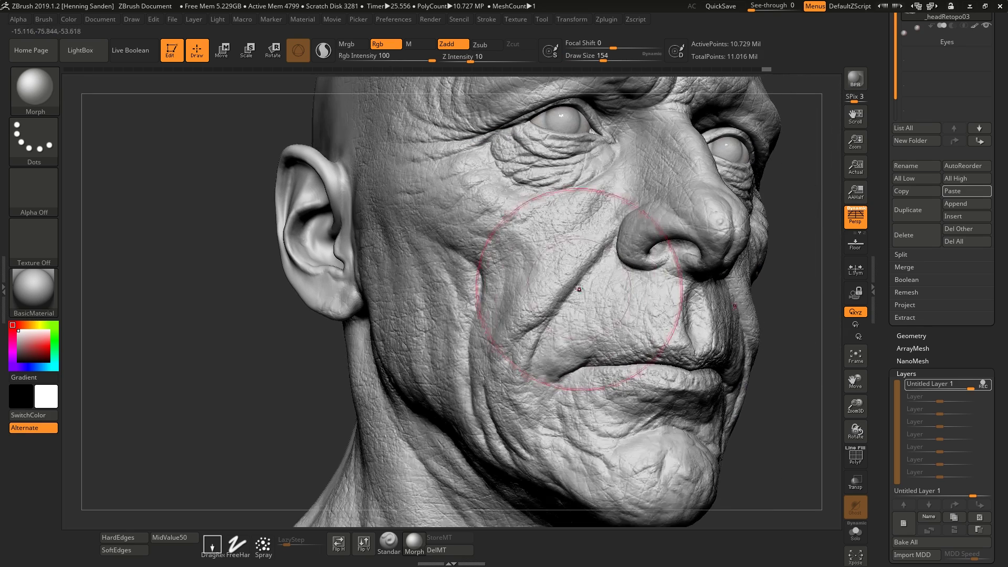
Set the Morph brush's draw size to 83 for work around the nose
key("s")
left_click_drag(625, 238, 581, 234)
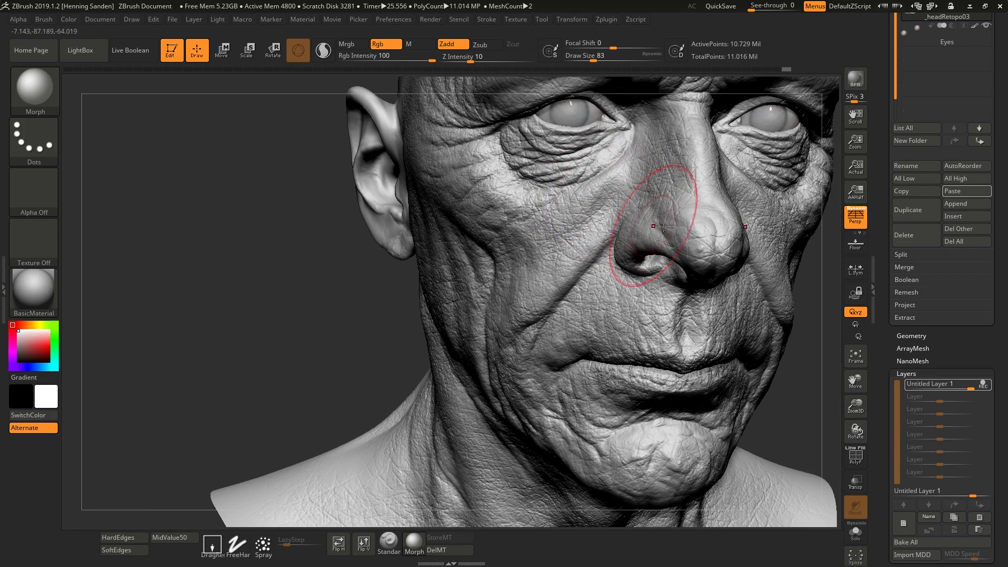
mouse_move(663, 227)
right_mouse_down("alt")
mouse_move(625, 304)
mouse_move(590, 267)
right_mouse_up("alt")
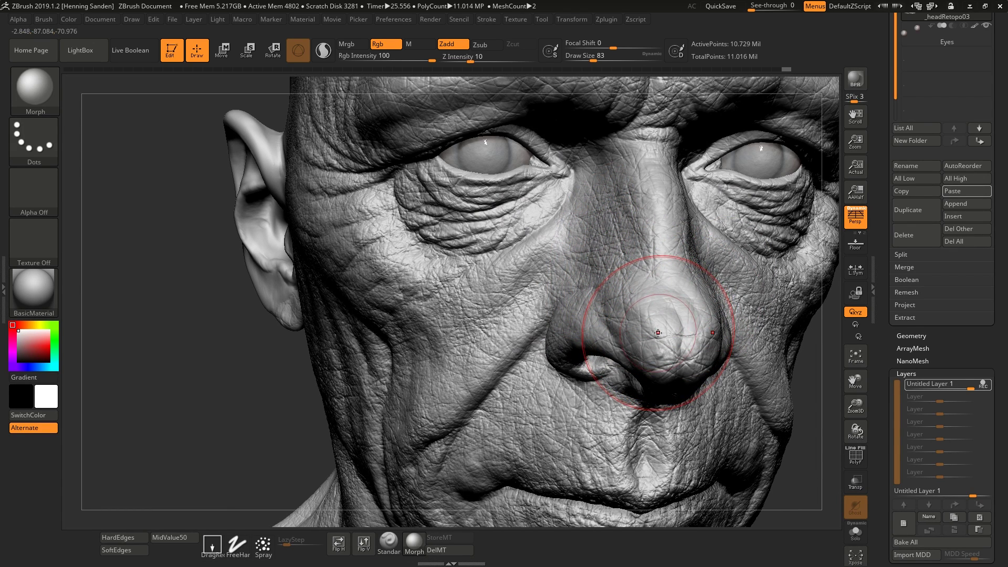
Switch back to the Standard spray brush and spray the skin03 texture over the nose and adjoining cheek, raising the draw size from 80 to 140
left_click(389, 542)
key("s")
mouse_move(644, 309)
left_mouse_down()
mouse_move(630, 313)
mouse_move(660, 317)
left_mouse_up()
key("s")
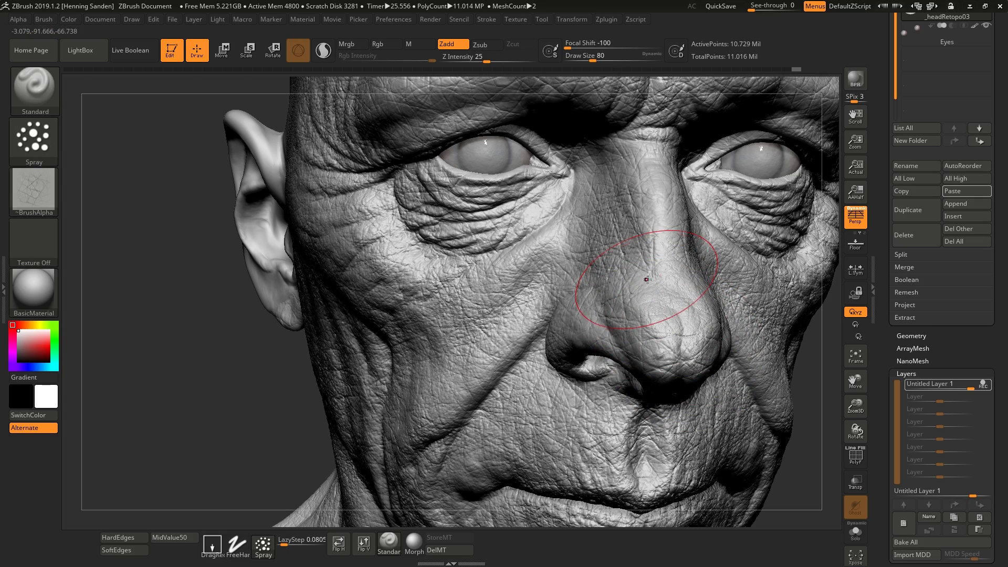
key("bracketright")
key("bracketright")
key("bracketright")
mouse_move(652, 278)
left_mouse_down()
mouse_move(675, 192)
mouse_move(549, 247)
mouse_move(514, 336)
mouse_move(506, 294)
left_mouse_up()
Spray the skin03 texture over the forehead and up onto the scalp, raising the draw size to 212
right_click_drag(544, 399, 603, 270, "alt")
right_click_drag(625, 344, 709, 309)
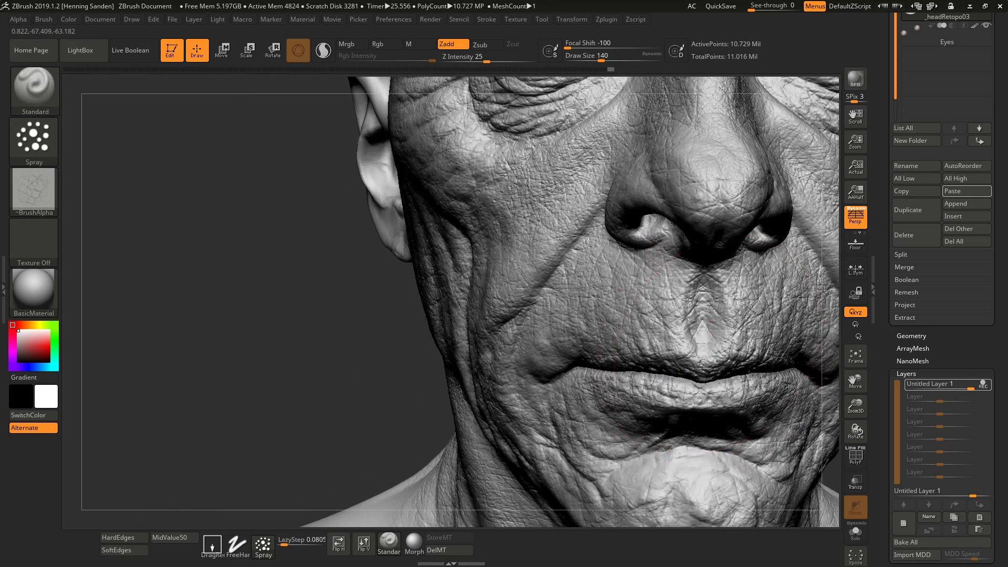
right_click_drag(695, 418, 633, 384)
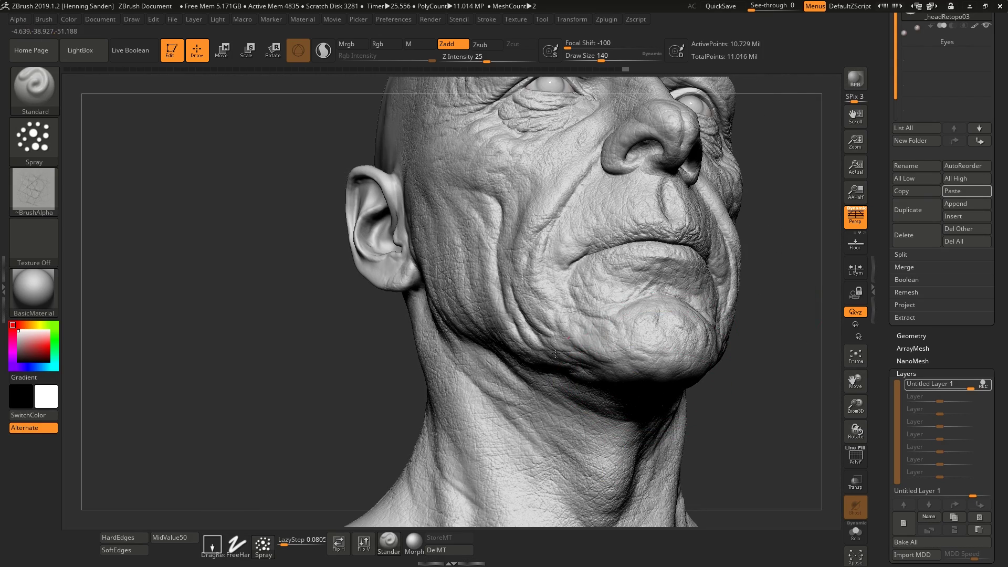
right_click_drag(641, 334, 728, 295)
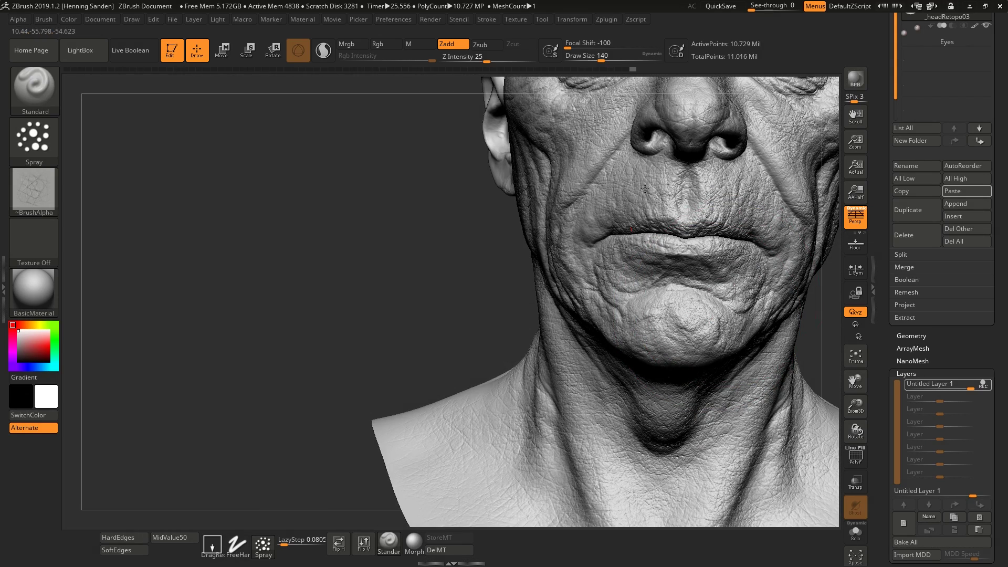
right_click_drag(564, 279, 651, 320)
right_click_drag(675, 223, 692, 252)
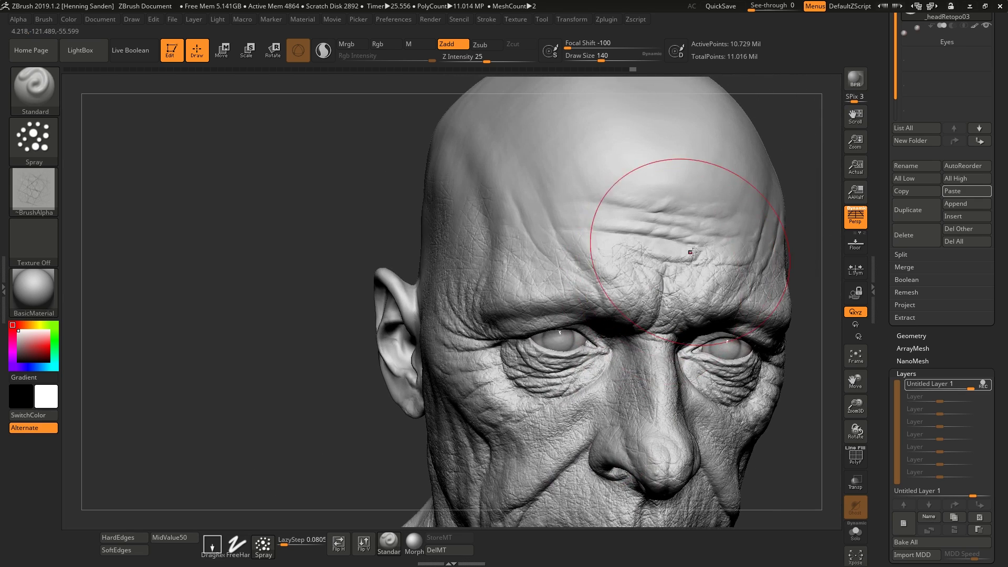
mouse_move(692, 251)
left_mouse_down()
mouse_move(652, 205)
mouse_move(528, 265)
mouse_move(529, 138)
left_mouse_up()
key("bracketright")
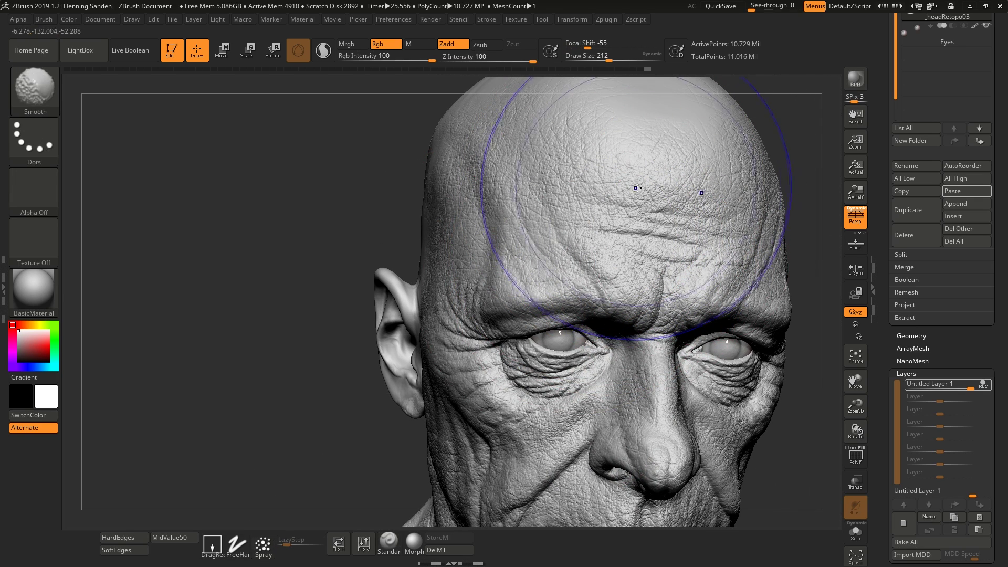
Set the skin texture layer's intensity to 0.5 and reduce the draw size to 104
right_click_drag(628, 289, 692, 294)
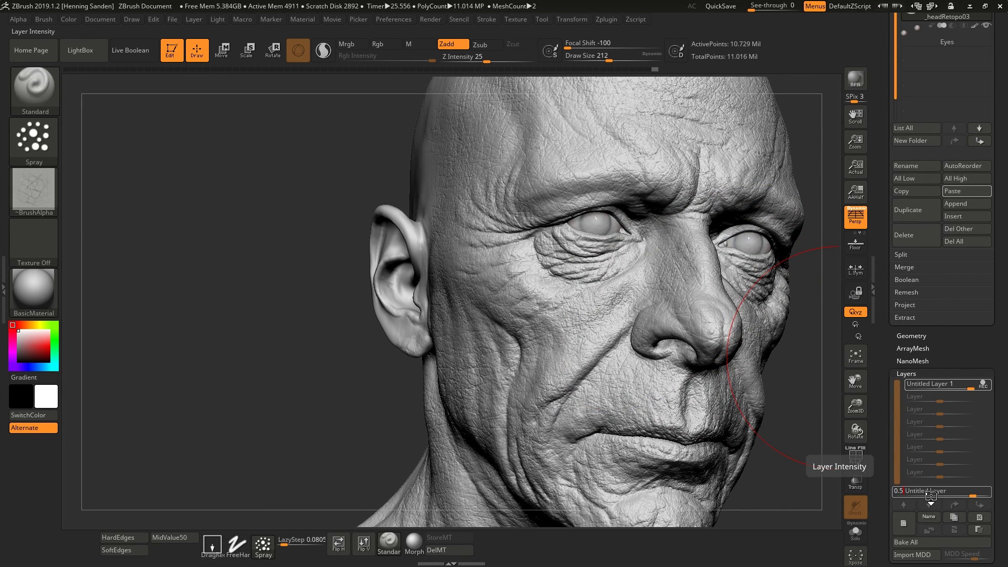
right_click_drag(620, 377, 619, 327, "ctrl")
key("s")
left_click_drag(619, 326, 606, 329)
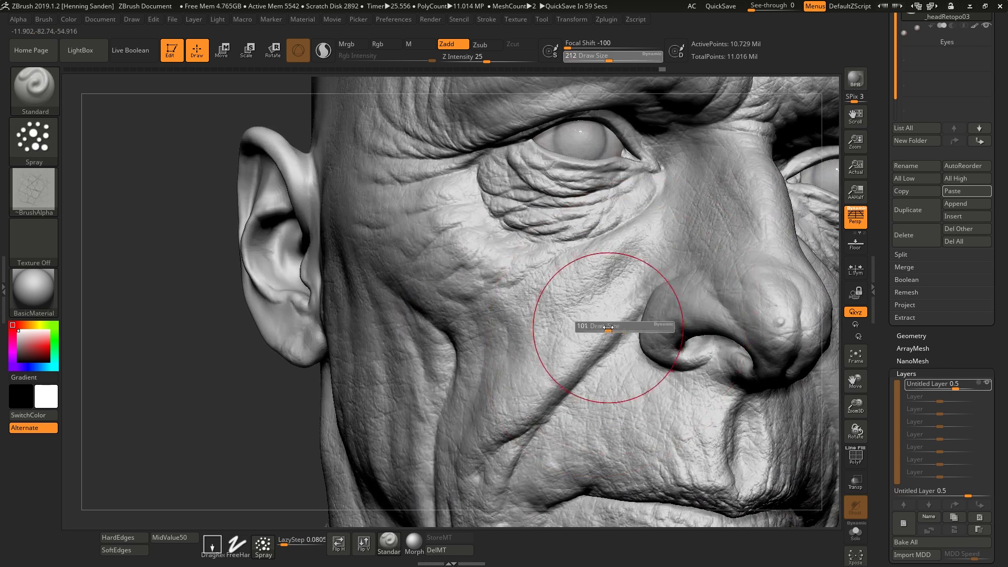
Resume recording on the layer and spray the skin03 texture over the nose tip and bridge at draw size 108
left_click(765, 336)
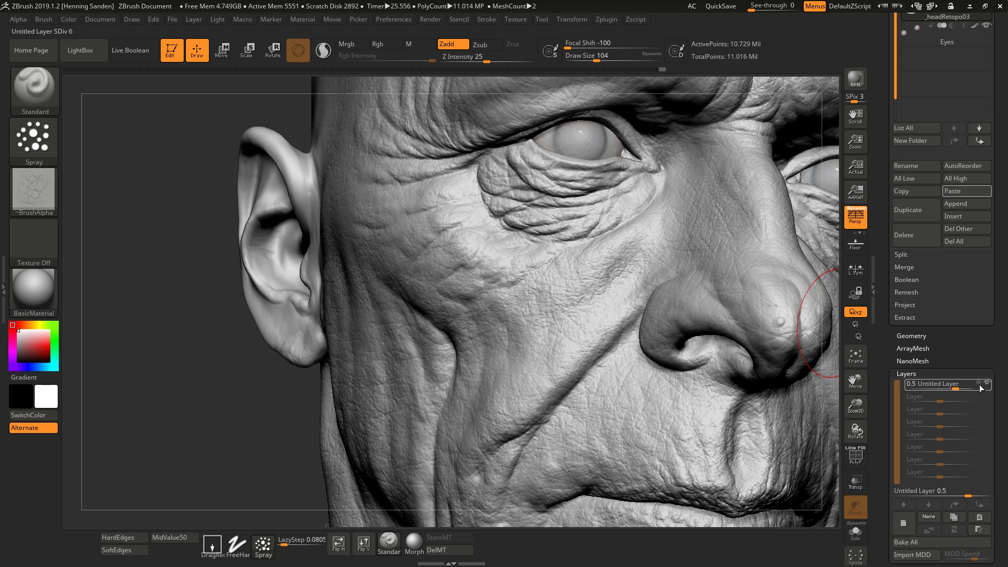
key("bracketright")
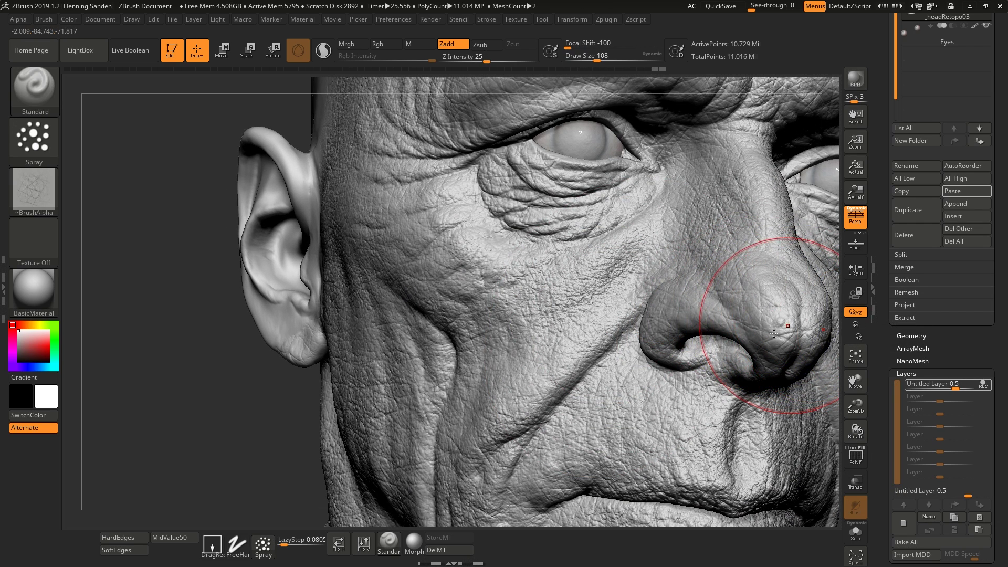
left_click_drag(783, 326, 699, 274)
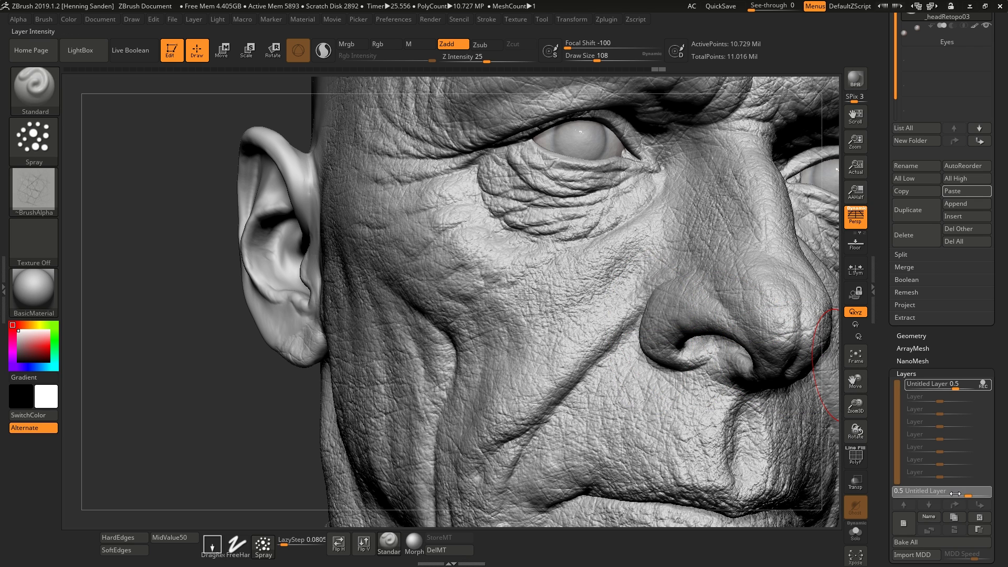
Lower the skin texture layer's intensity to 0.3 and add a new layer for the next details
left_click_drag(951, 504, 936, 495)
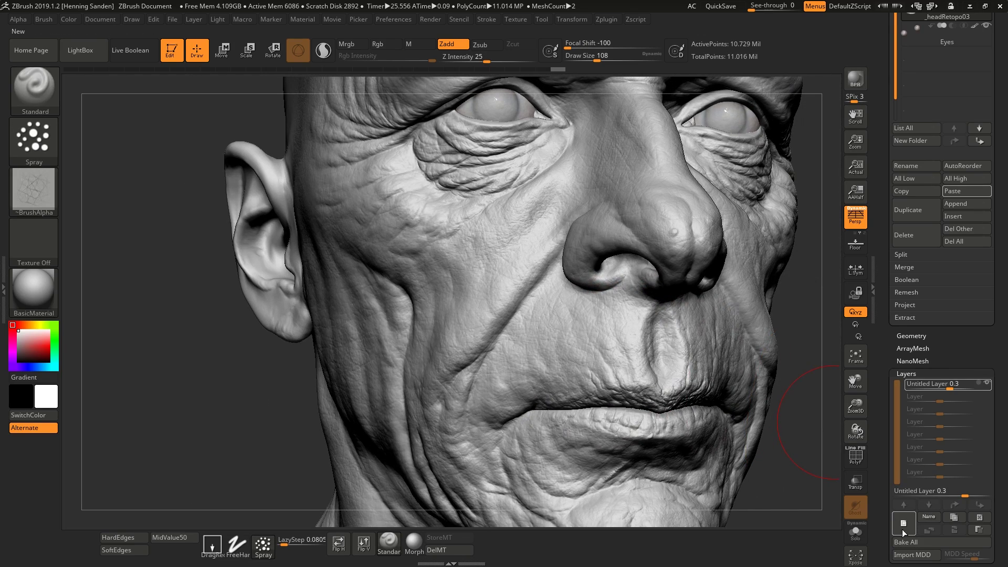
left_click(904, 525)
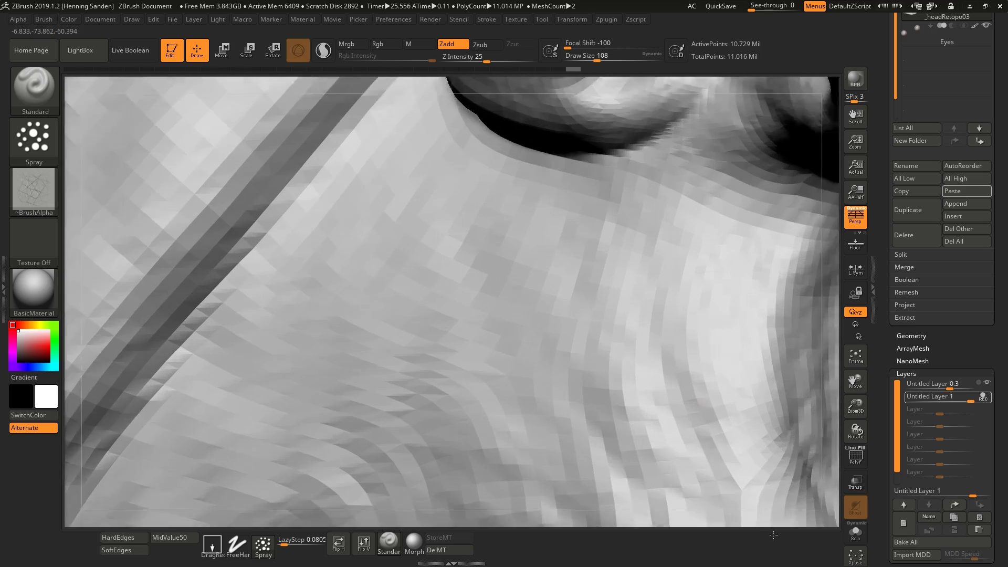
Reduce the draw size to 29 and load the pores01 alpha for the brush
key("s")
left_click_drag(562, 292, 556, 285)
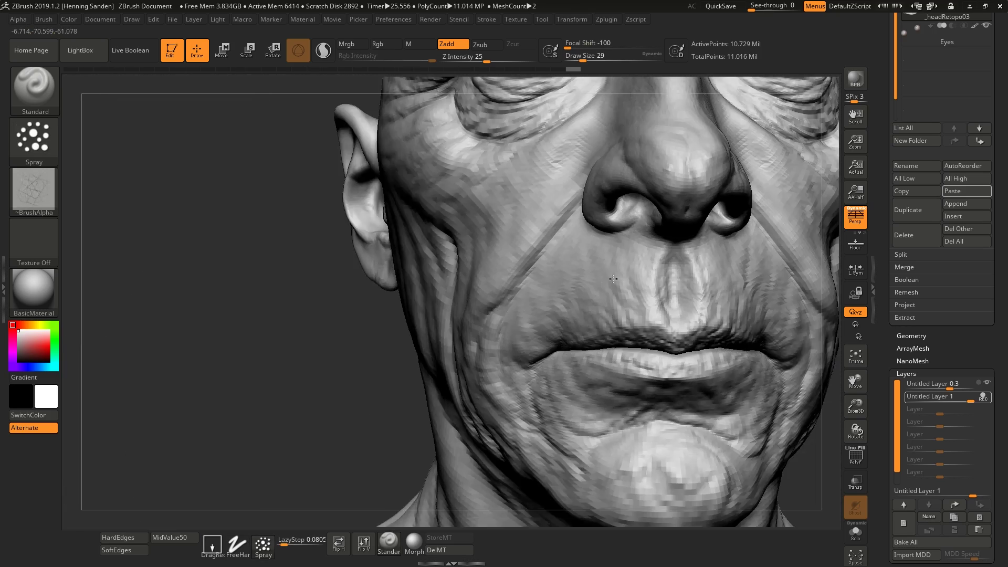
right_click_drag(613, 278, 623, 311)
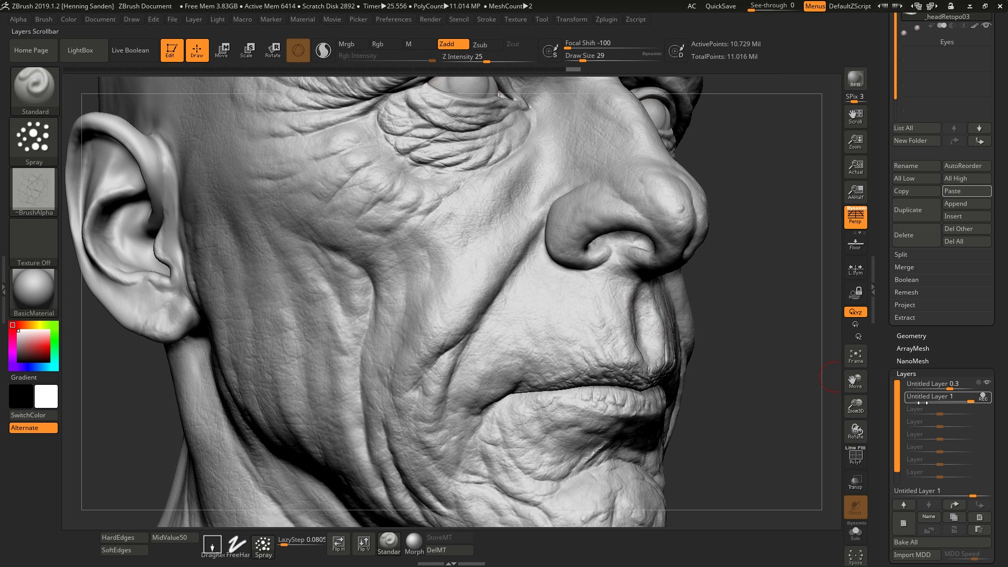
key("comma")
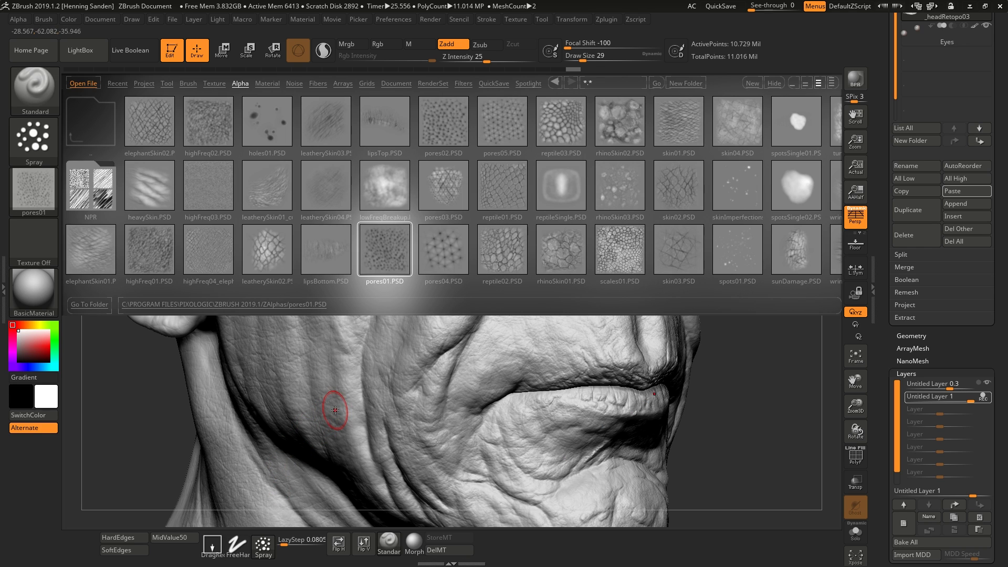
key("comma")
left_click_drag(502, 349, 513, 349)
mouse_move(552, 319)
left_mouse_down()
mouse_move(502, 341)
mouse_move(384, 241)
mouse_move(357, 189)
mouse_move(314, 362)
mouse_move(578, 315)
mouse_move(532, 168)
mouse_move(257, 168)
mouse_move(452, 425)
left_mouse_up()
key("ctrl+z")
key("ctrl+z")
Switch the brush to the DragRect stroke and stamp the pores01 texture onto the skin between the nose and upper lip
left_click(212, 545)
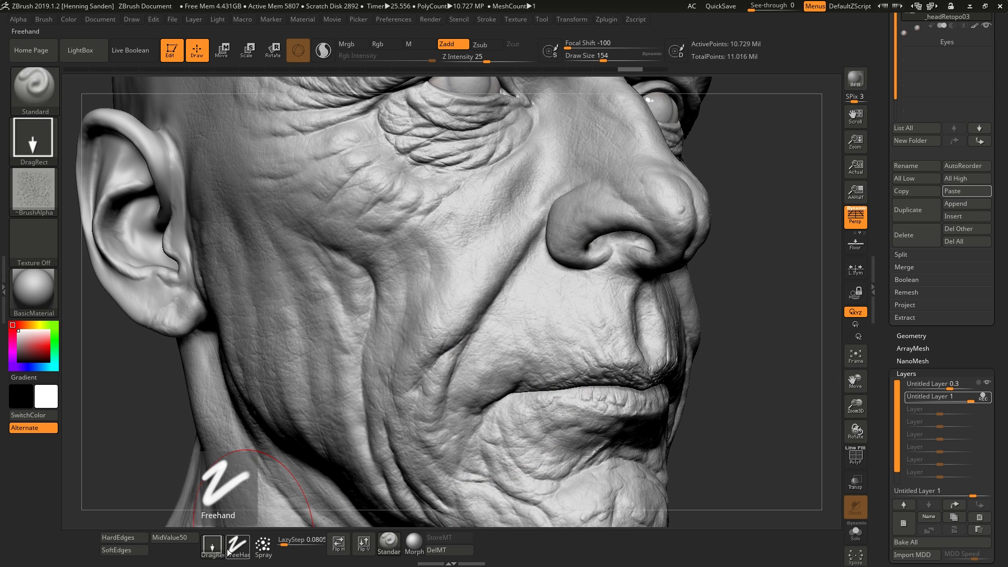
right_click_drag(534, 341, 549, 343)
key("[")
left_click_drag(563, 321, 546, 389)
left_click_drag(598, 353, 599, 356)
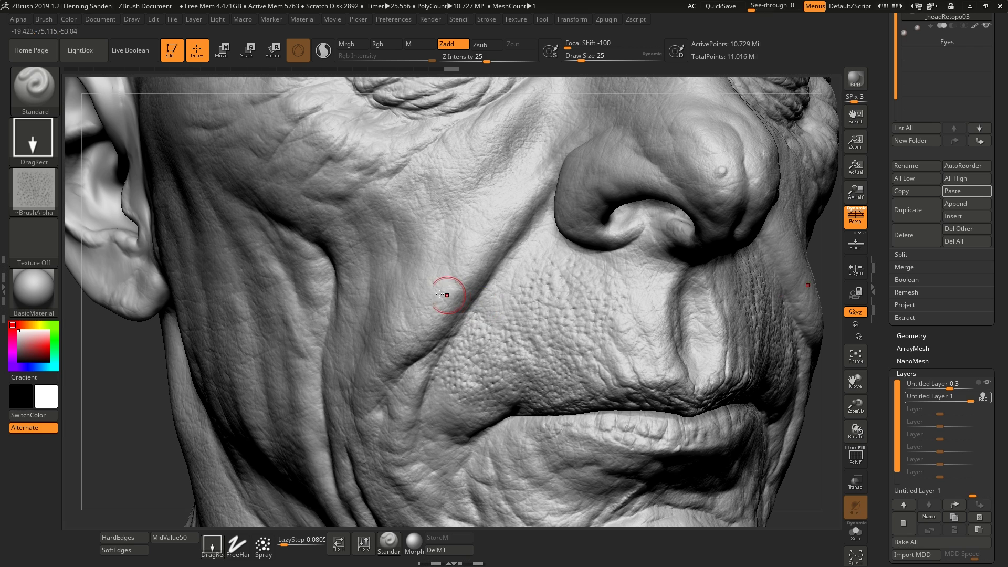
Stamp the pores01 texture over the cheek beside the nose and along the nasolabial fold
right_click_drag(394, 279, 419, 281)
left_click_drag(474, 188, 519, 159)
right_click_drag(522, 161, 502, 165)
left_click_drag(531, 125, 540, 169)
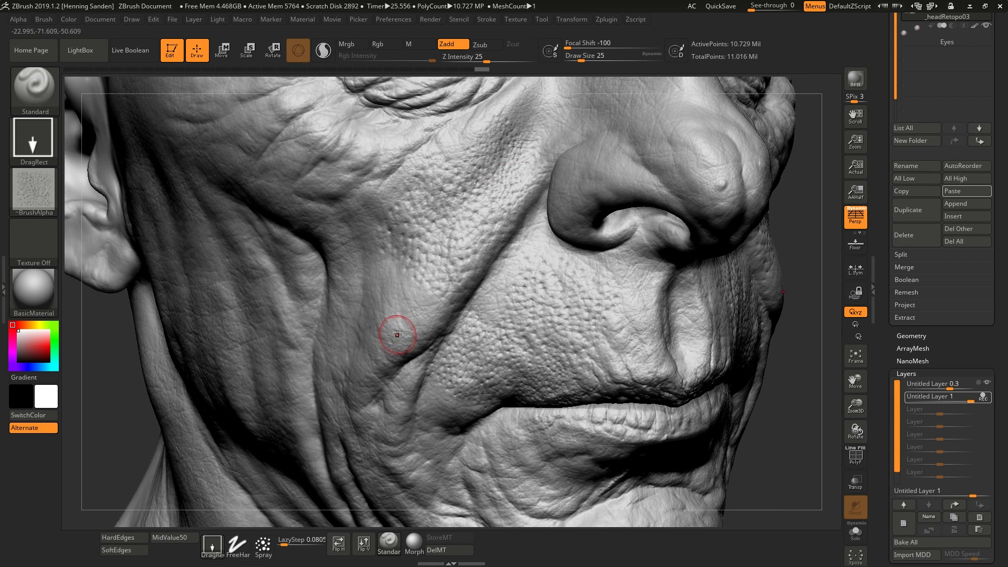
left_click_drag(412, 308, 437, 256)
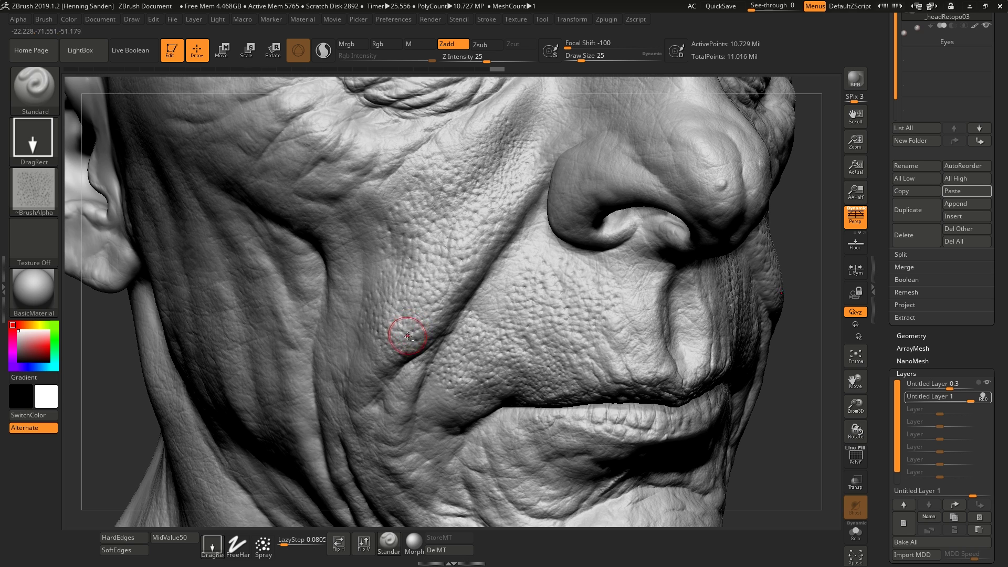
Stamp the pores01 texture around the corner of the mouth and below the lower lip
right_click_drag(407, 335, 421, 310, "alt")
left_click_drag(414, 308, 447, 271)
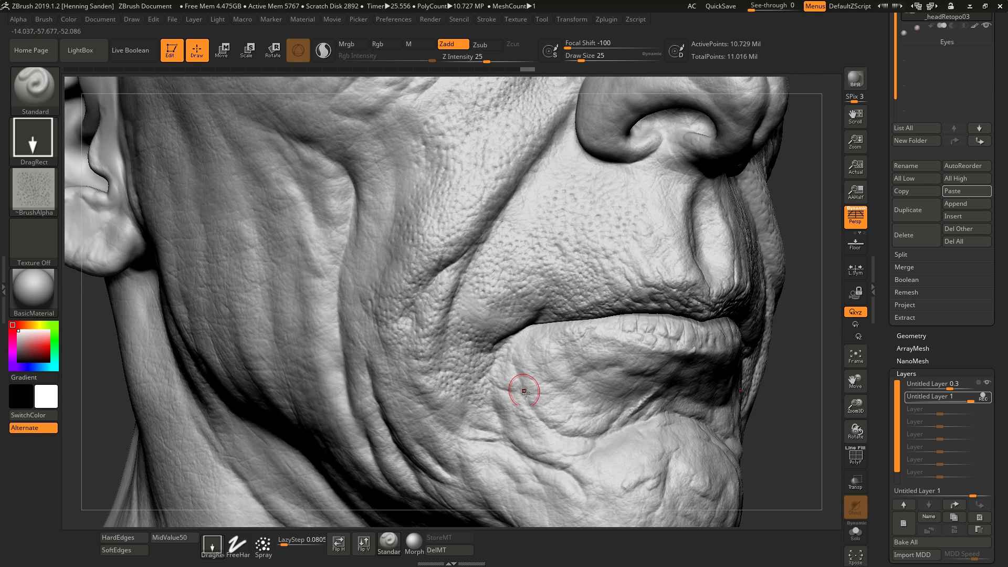
left_click_drag(554, 379, 571, 371)
right_click_drag(596, 411, 567, 410)
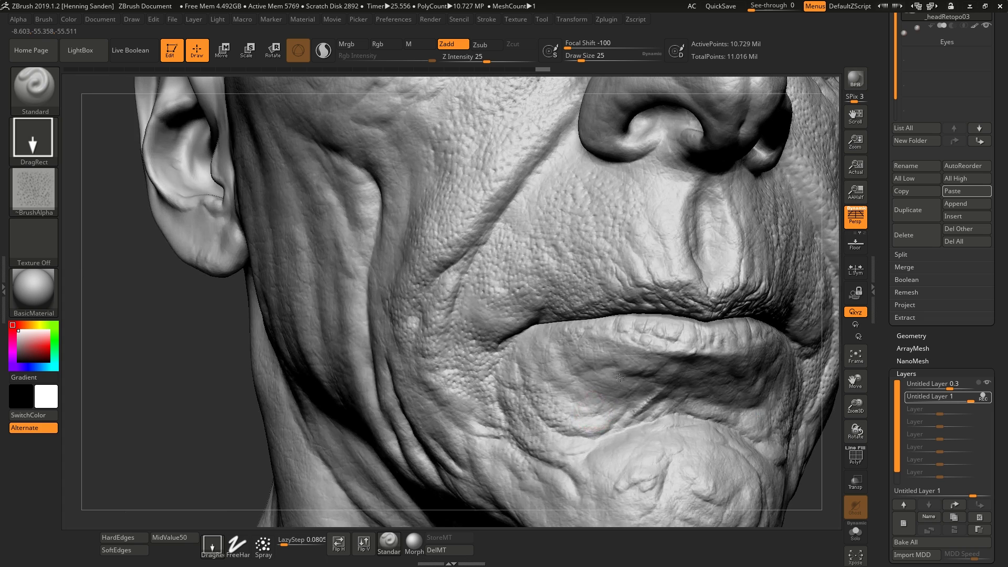
mouse_move(595, 411)
left_mouse_down()
mouse_move(629, 358)
mouse_move(648, 379)
mouse_move(683, 351)
left_mouse_up()
Stamp the pores01 texture over the side of the chin and the adjoining jaw
right_click_drag(677, 425, 688, 310, "alt")
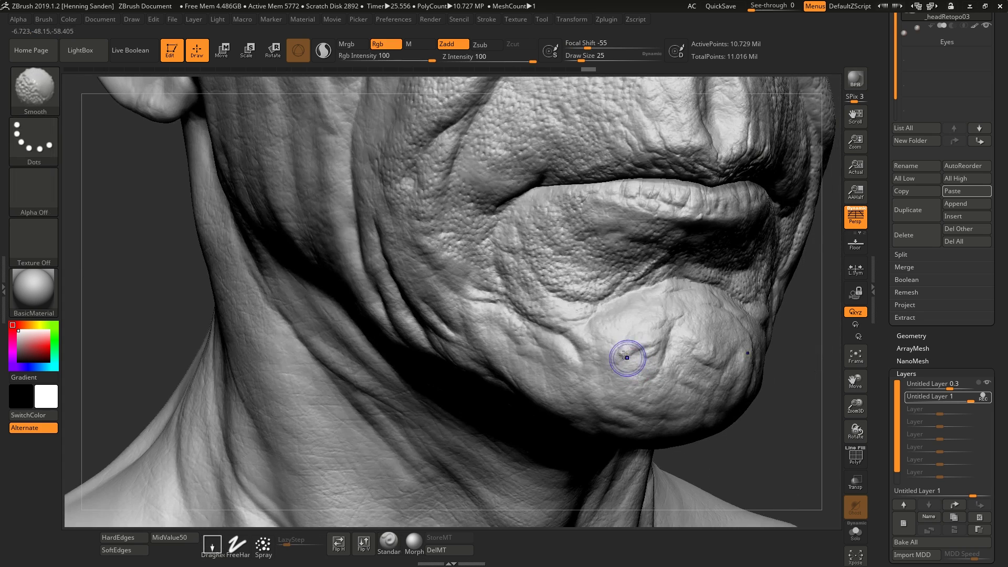
left_click_drag(627, 357, 700, 323)
left_click_drag(546, 369, 593, 337)
right_click_drag(738, 343, 697, 343)
left_click_drag(753, 304, 755, 303)
Stamp the pores01 texture over the front of the chin
right_click_drag(739, 354, 761, 350)
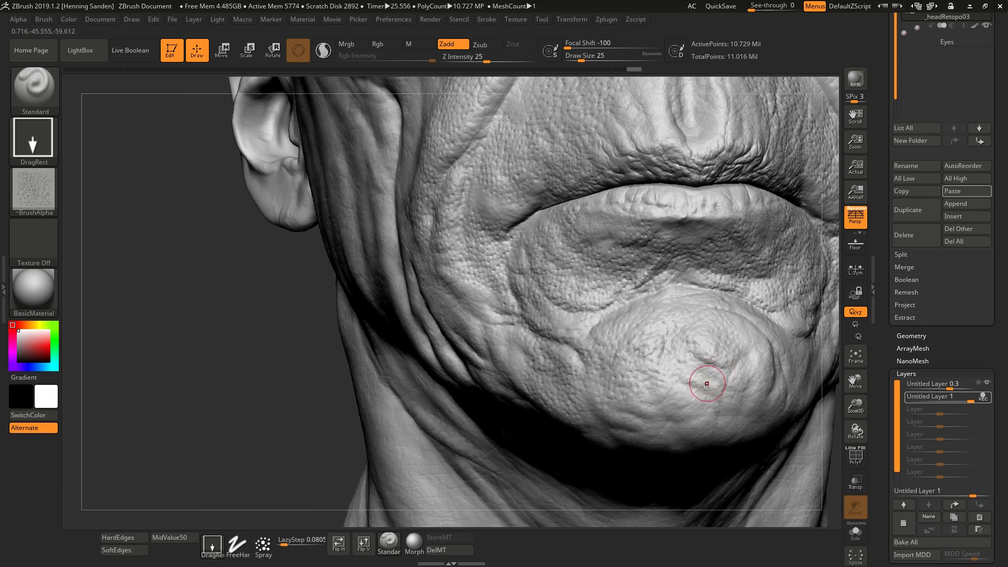
left_click_drag(707, 384, 765, 348)
right_click_drag(806, 354, 780, 342)
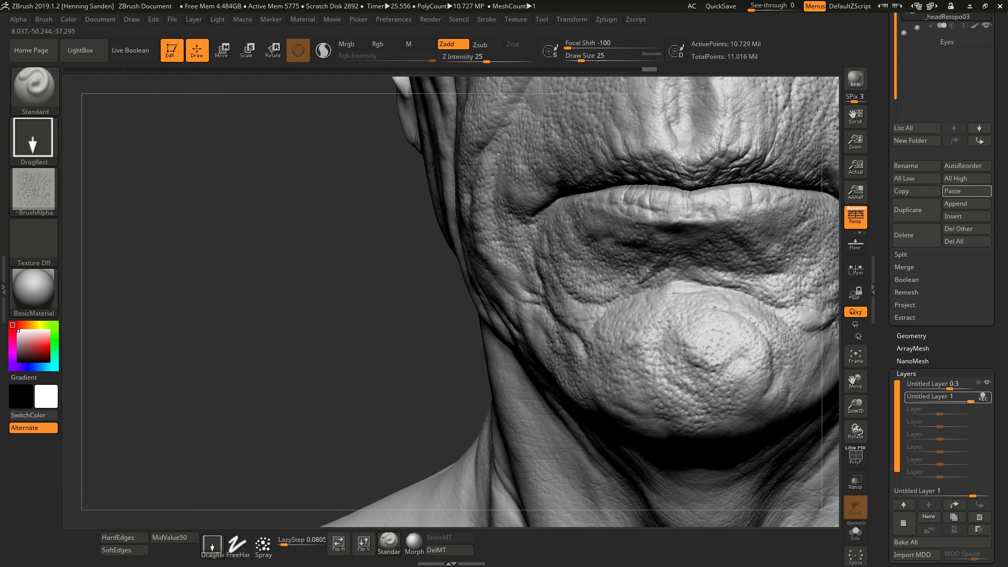
left_click_drag(771, 366, 782, 357)
right_click_drag(670, 317, 619, 358)
left_click_drag(618, 357, 680, 319)
Set the draw size to 71 and Z Intensity to 19, and stamp the pores01 texture over the cheekbone and outer cheek
key("s")
mouse_move(516, 256)
left_mouse_down()
mouse_move(526, 256)
mouse_move(555, 203)
mouse_move(529, 210)
mouse_move(552, 143)
left_mouse_up()
key("u")
right_click_drag(459, 142, 493, 240, "alt")
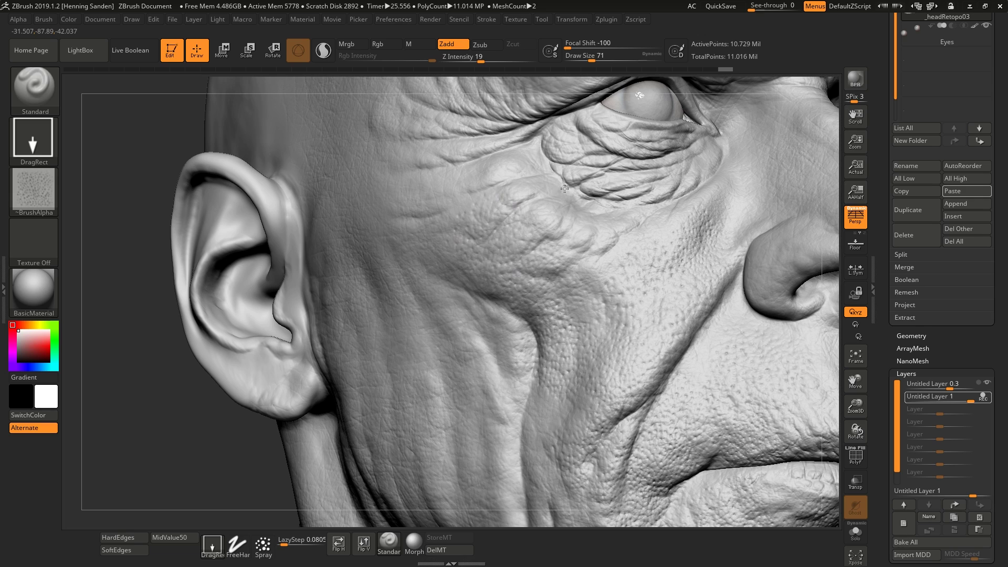
left_click_drag(449, 202, 505, 186)
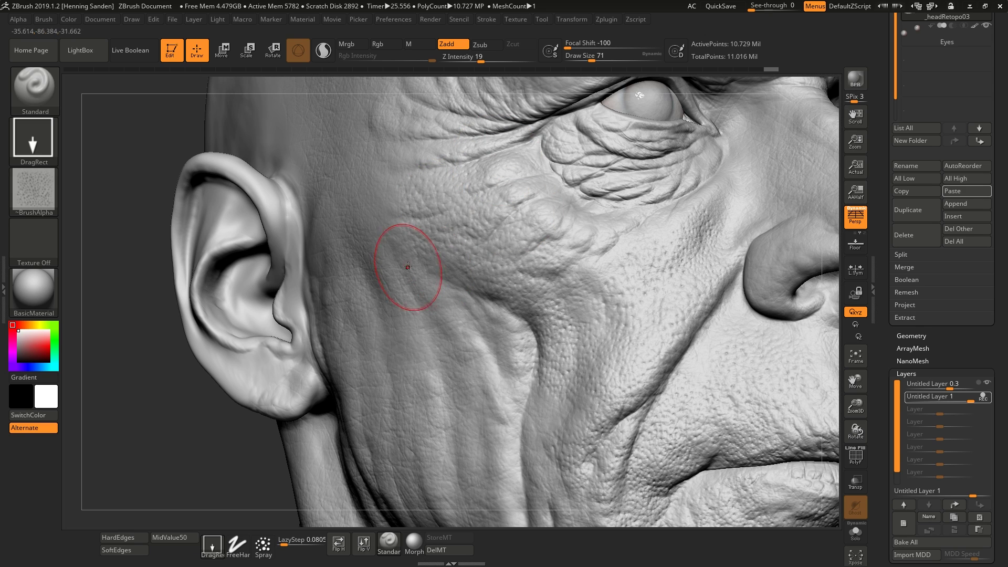
left_click_drag(452, 181, 455, 182)
left_click_drag(482, 332, 484, 326)
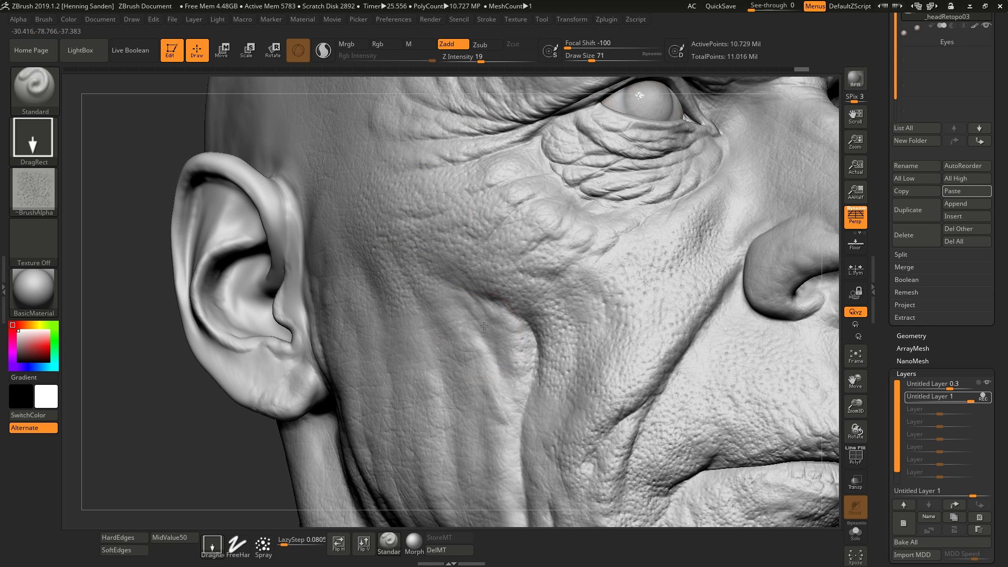
Stamp the pores01 texture down the middle of the cheek, between the cheekbone and the jaw
left_click_drag(539, 277, 520, 393)
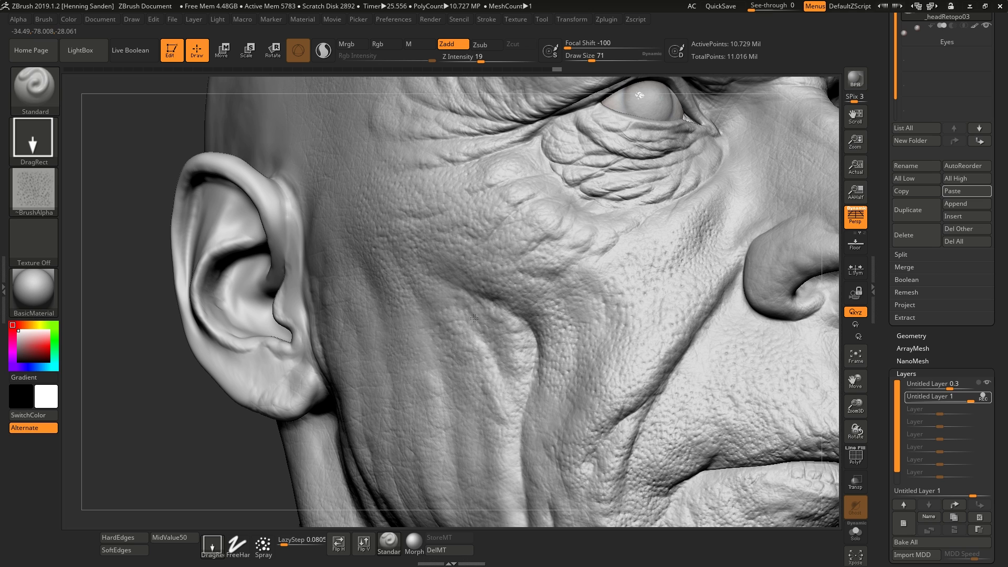
mouse_move(474, 319)
right_mouse_down("ctrl")
mouse_move(542, 357)
mouse_move(596, 292)
mouse_move(580, 306)
mouse_move(555, 287)
right_mouse_up("ctrl")
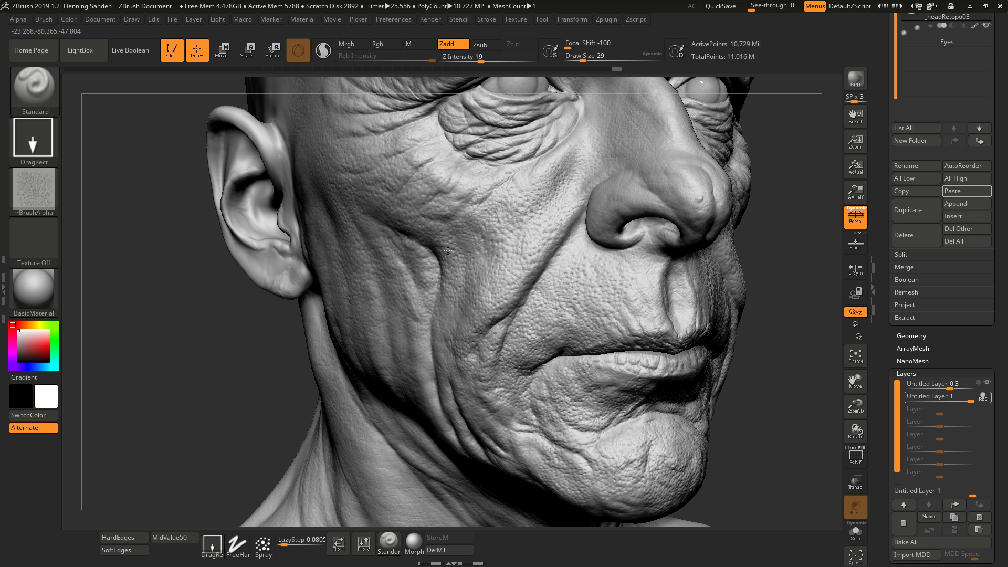
mouse_move(539, 262)
right_mouse_down("alt")
mouse_move(546, 319)
mouse_move(567, 319)
mouse_move(518, 288)
mouse_move(597, 266)
mouse_move(580, 273)
mouse_move(572, 313)
right_mouse_up("alt")
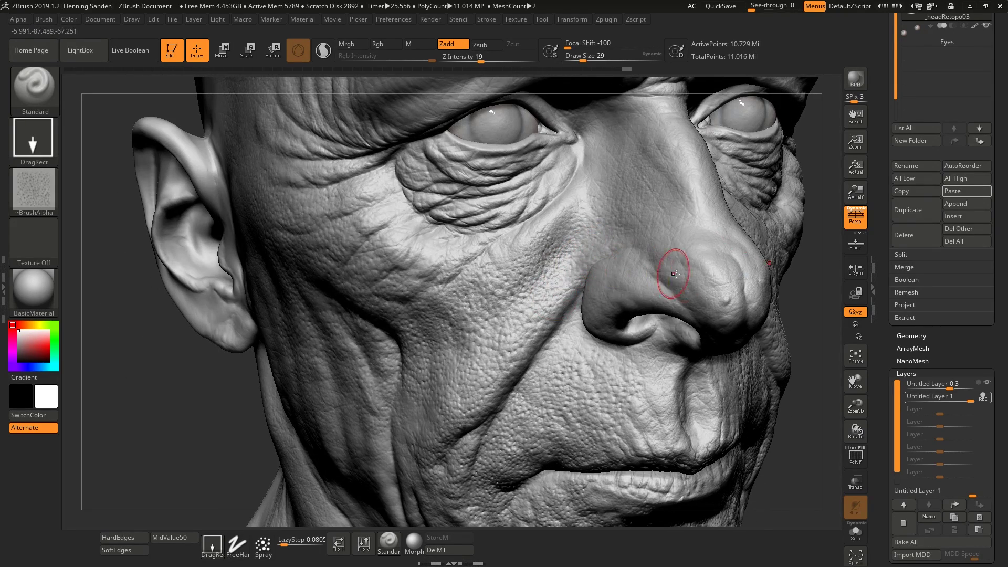
Set the draw size to 41 and Z Intensity to 24, and stamp the pores01 texture over the tip of the nose
key("s")
left_click_drag(709, 281, 718, 283)
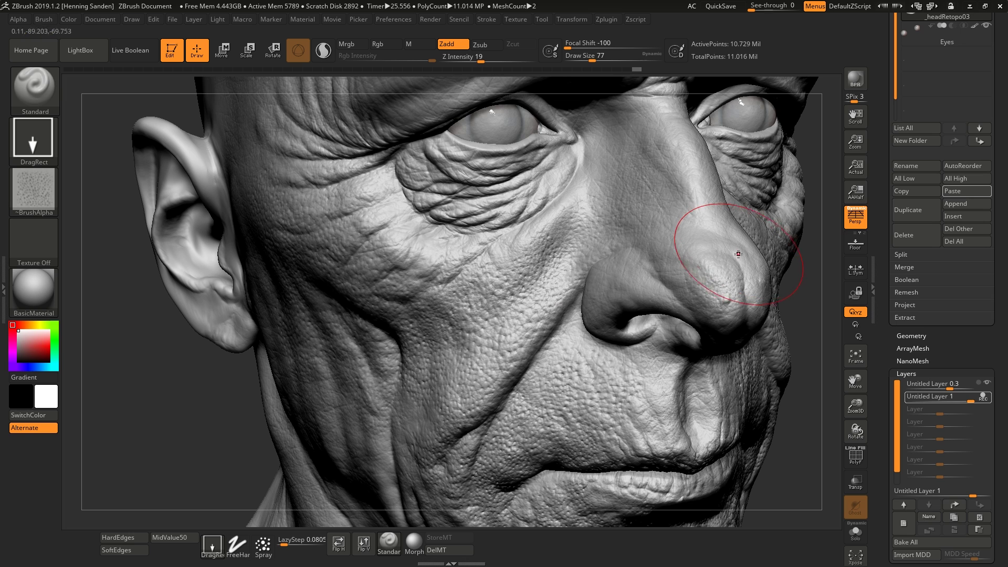
key("ctrl")
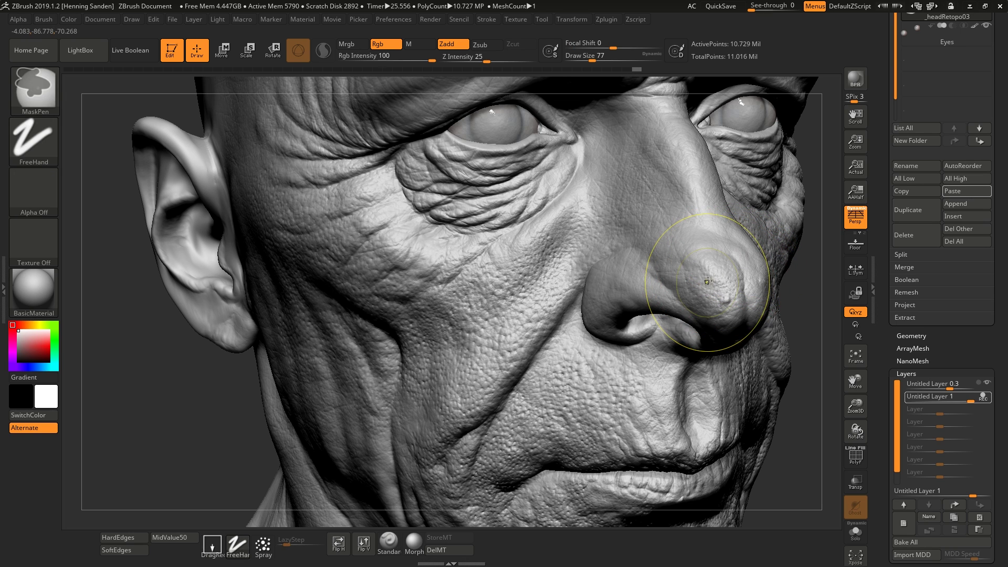
key("s")
left_click_drag(707, 282, 674, 249)
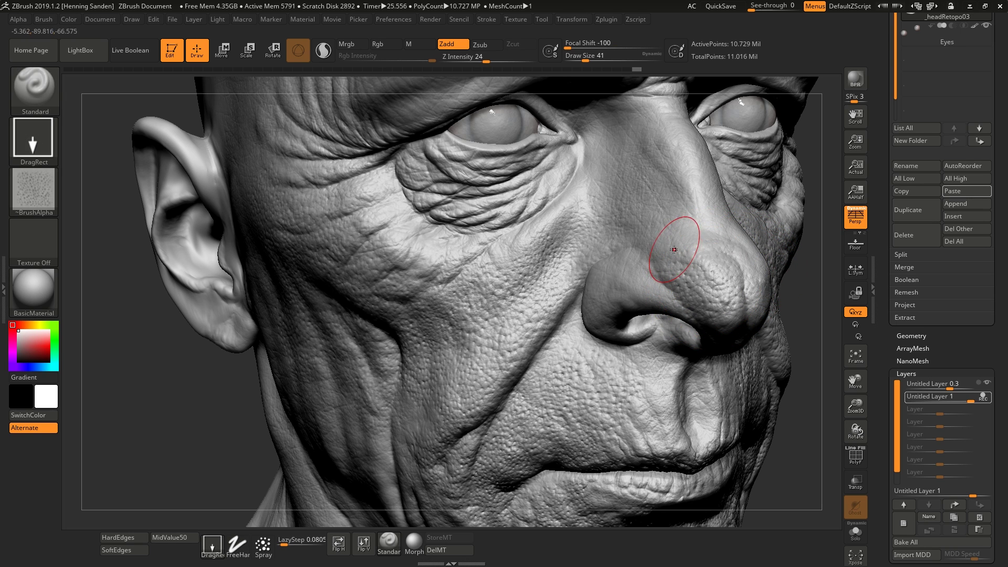
right_click_drag(572, 225, 630, 205, "ctrl")
right_click_drag(625, 247, 793, 291)
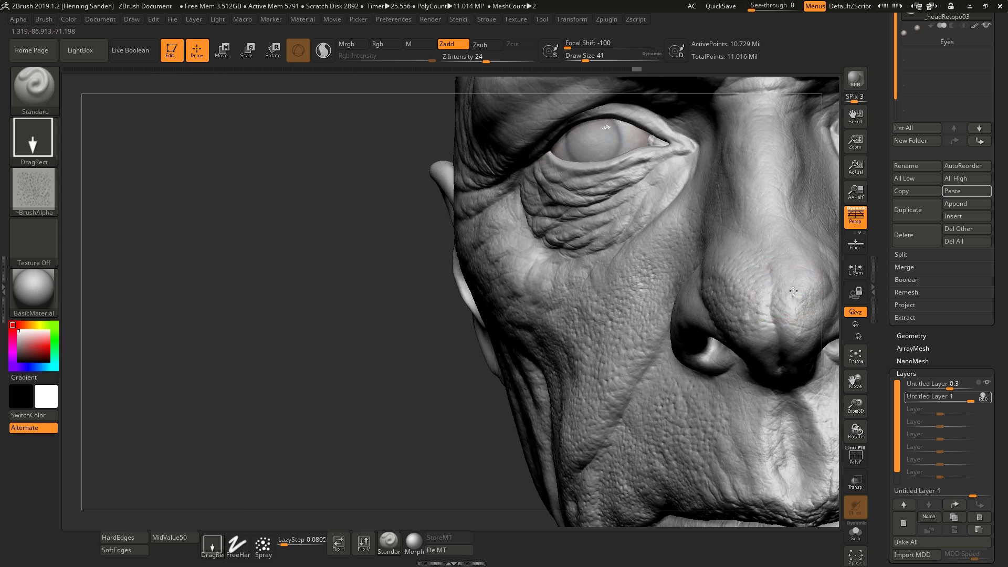
Set the draw size to 35 and Z Intensity to 19, and stamp the pores01 texture over the wrinkled bag under the eye
right_click_drag(618, 202, 626, 224, "ctrl")
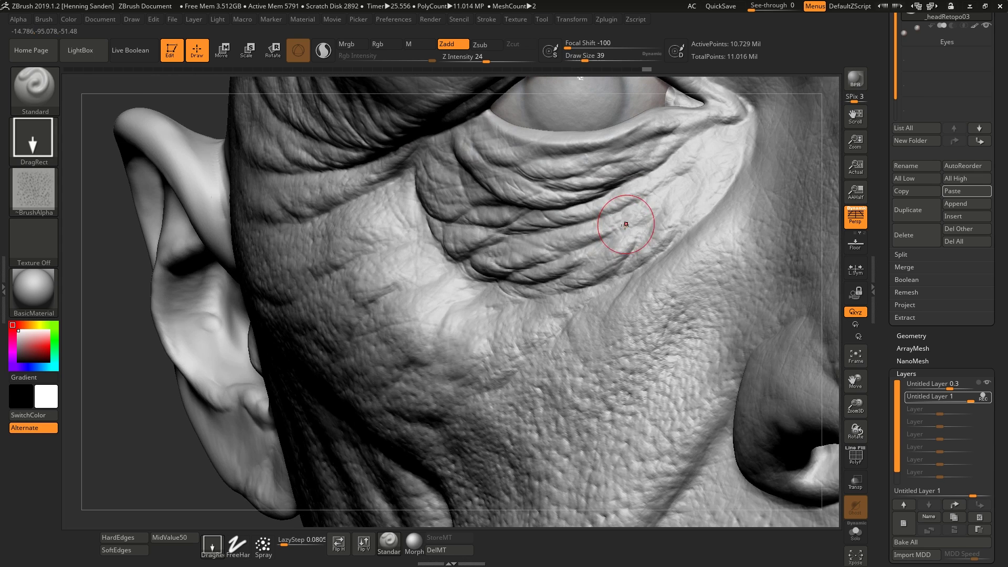
key("s")
left_click(617, 232)
mouse_move(624, 228)
left_mouse_down()
mouse_move(644, 215)
mouse_move(637, 219)
left_mouse_up()
right_click_drag(632, 223, 655, 226)
key("u")
left_click_drag(590, 256, 583, 257)
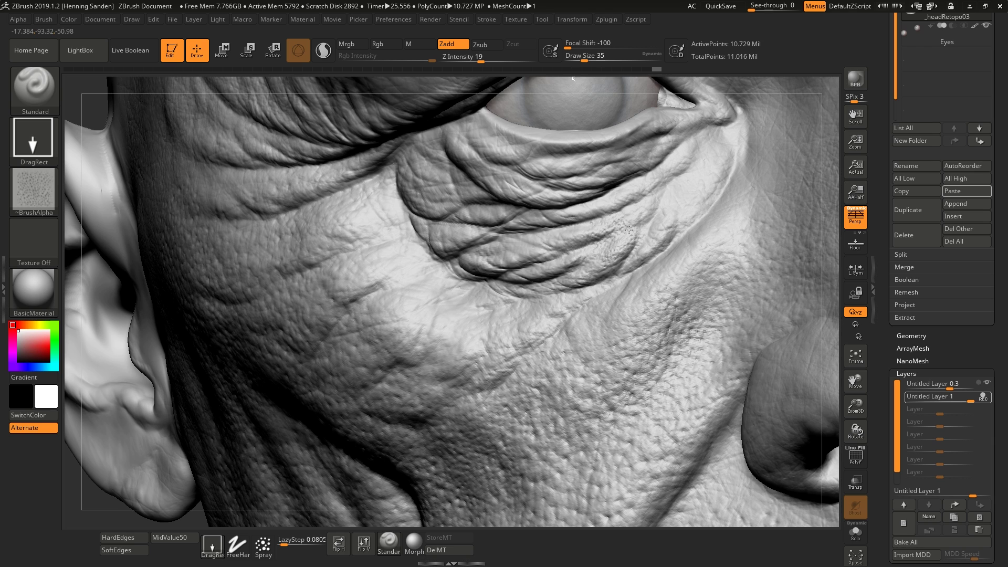
left_click_drag(628, 229, 629, 228)
left_click_drag(483, 249, 448, 217)
left_click_drag(710, 166, 717, 156)
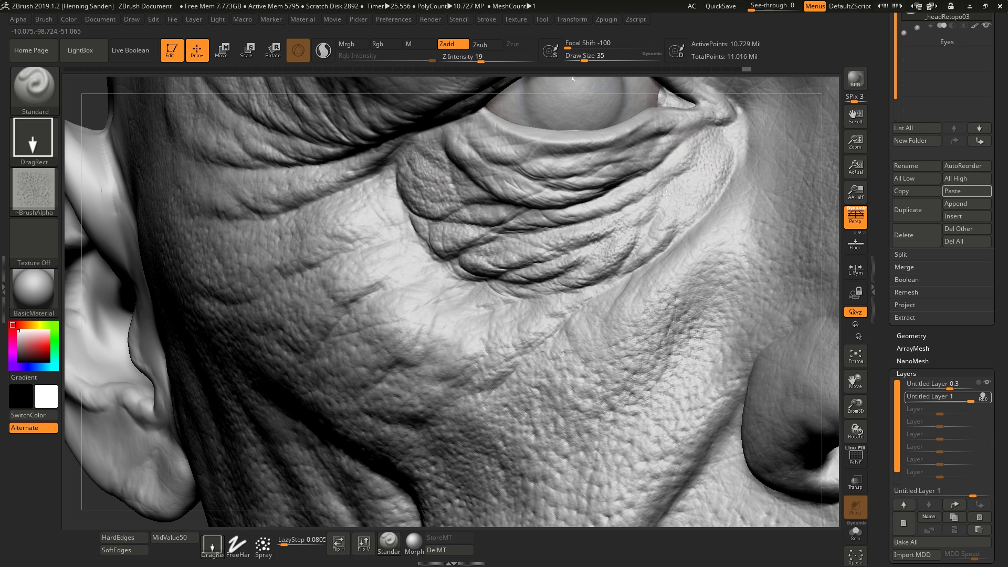
left_click_drag(597, 194, 592, 196)
Set the draw size to 59 and Z Intensity to 25, and stamp the pores01 texture over the lower cheek beside the mouth
mouse_move(533, 218)
right_mouse_down("ctrl")
mouse_move(521, 279)
mouse_move(498, 293)
right_mouse_up("ctrl")
key("s")
left_click_drag(494, 276, 426, 303)
right_click_drag(483, 293, 488, 297, "ctrl")
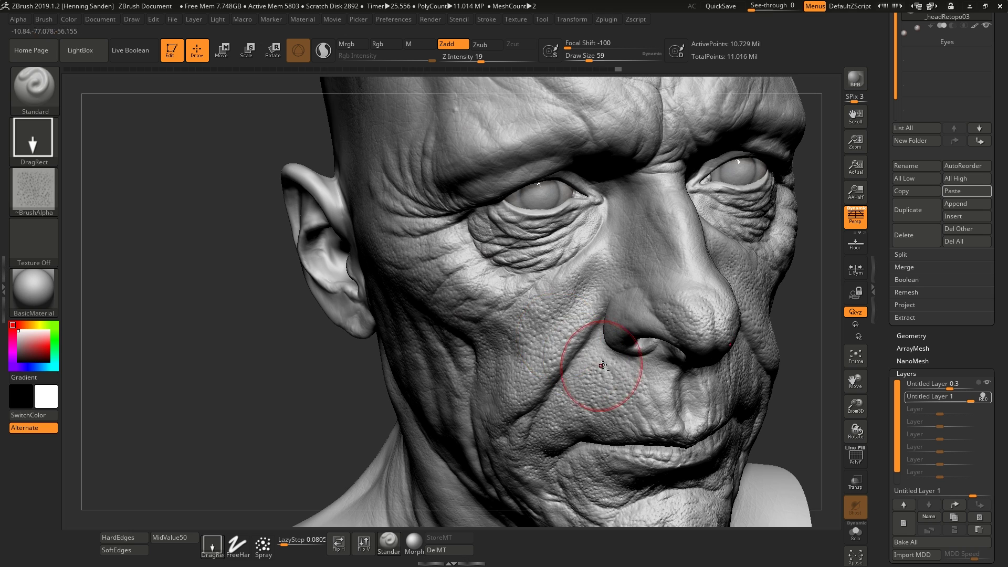
right_click_drag(602, 365, 571, 292, "alt")
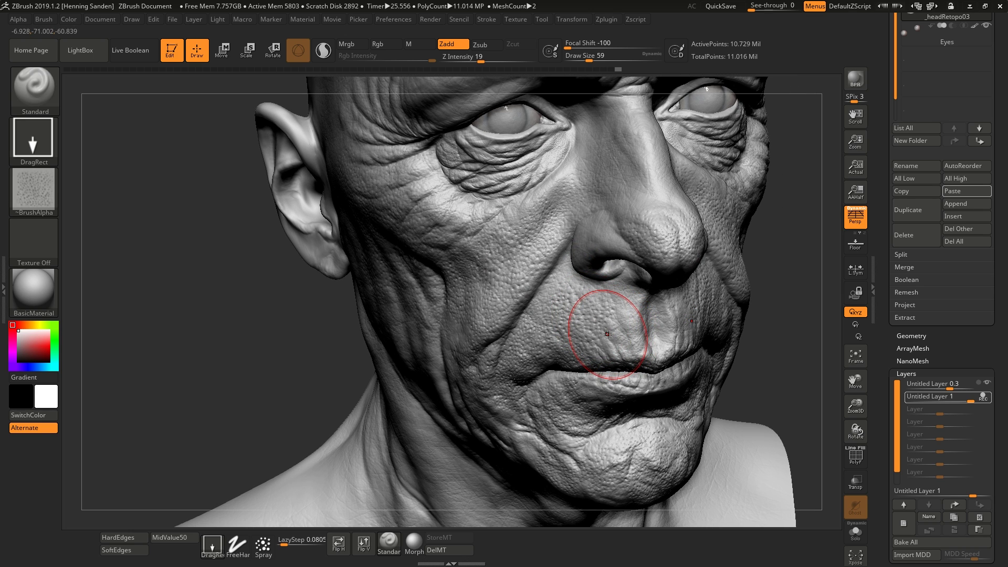
right_click_drag(470, 321, 548, 275)
right_click_drag(502, 310, 474, 269, "ctrl")
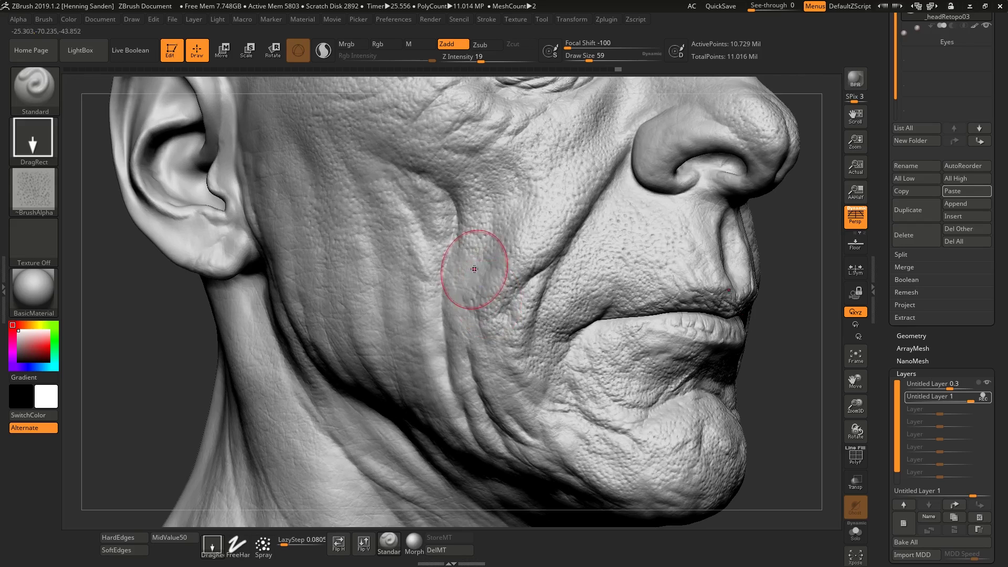
left_click_drag(508, 240, 508, 241)
key("u")
left_click_drag(484, 284, 490, 285)
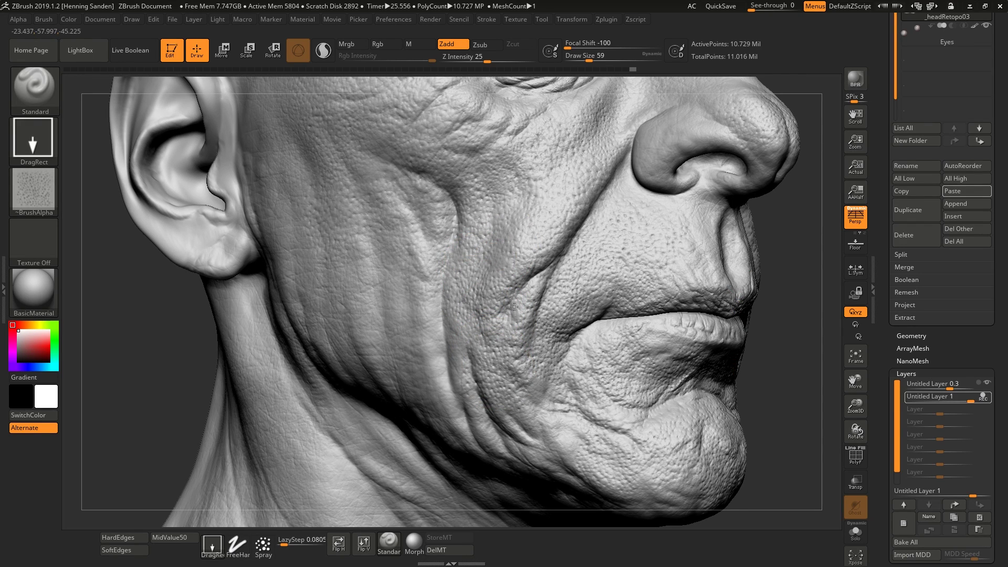
right_click_drag(524, 370, 550, 395)
left_click_drag(546, 409, 519, 376)
right_click_drag(515, 371, 530, 370)
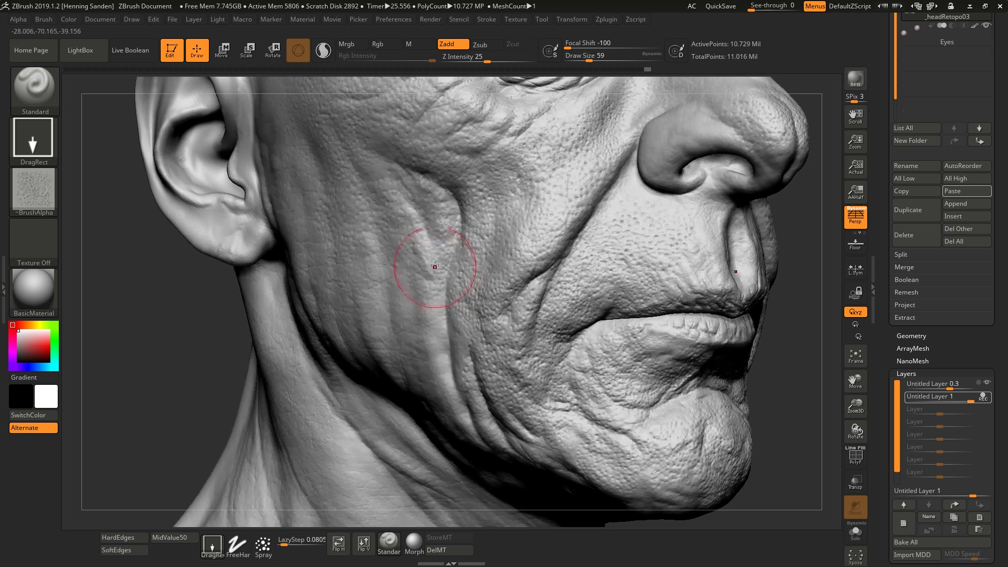
Set Z Intensity to 19 and stamp the pores01 texture over the vertical folds of the cheek
key("u")
left_click_drag(433, 264, 427, 263)
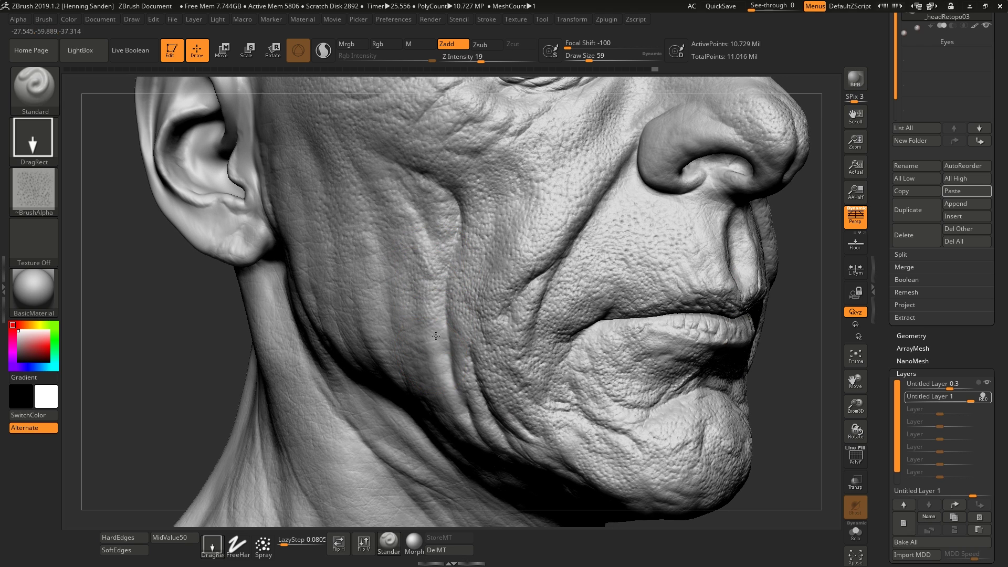
left_click_drag(456, 295, 401, 317)
left_click_drag(441, 292, 420, 273)
left_click_drag(391, 236, 374, 242)
Smooth the pore detail at the philtrum and stamp the pores01 texture over the upper lip and inner cheek
right_click_drag(506, 263, 446, 254)
right_click_drag(636, 343, 528, 370, "alt")
right_click_drag(613, 300, 611, 293, "shift")
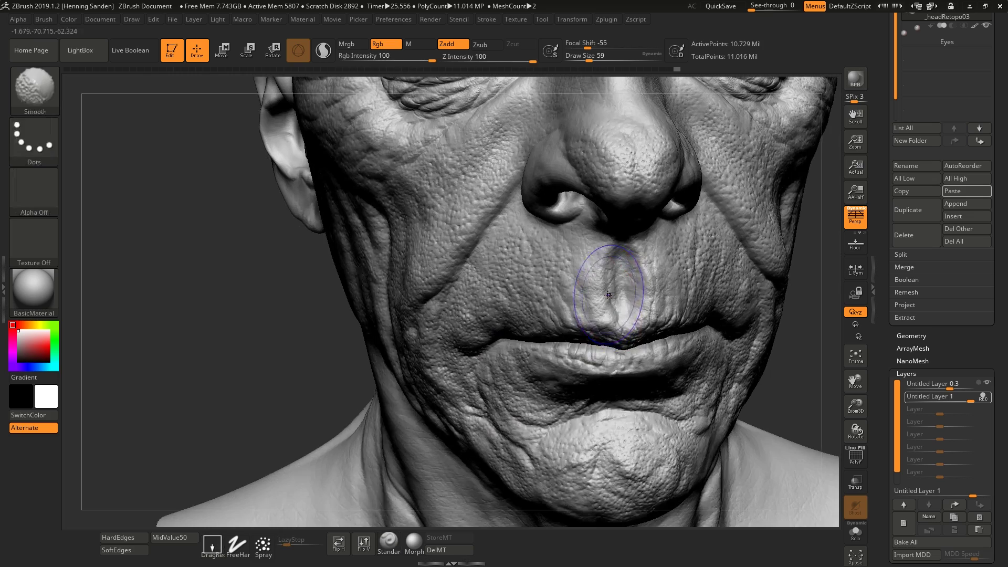
left_click_drag(600, 292, 599, 257)
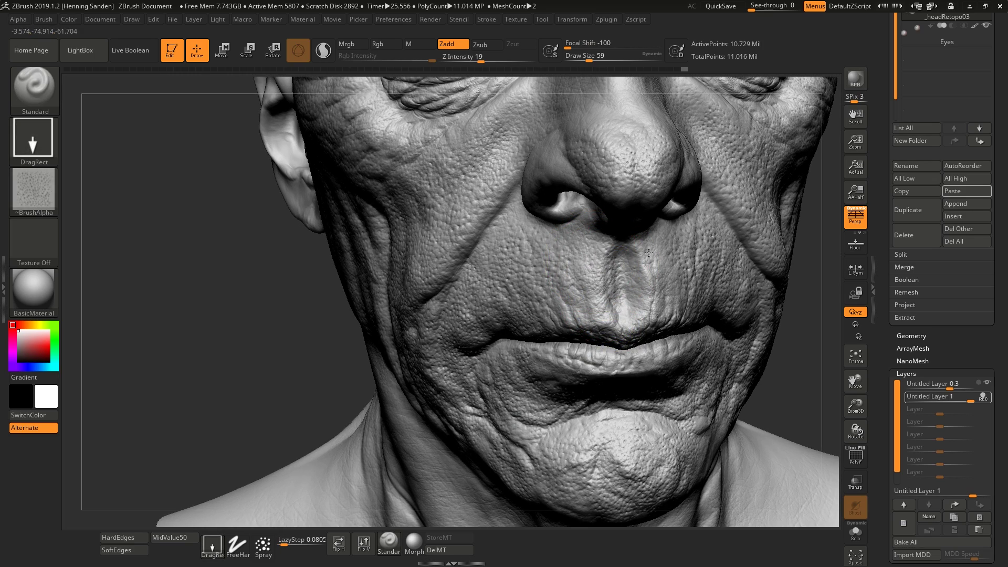
right_click_drag(648, 254, 567, 242)
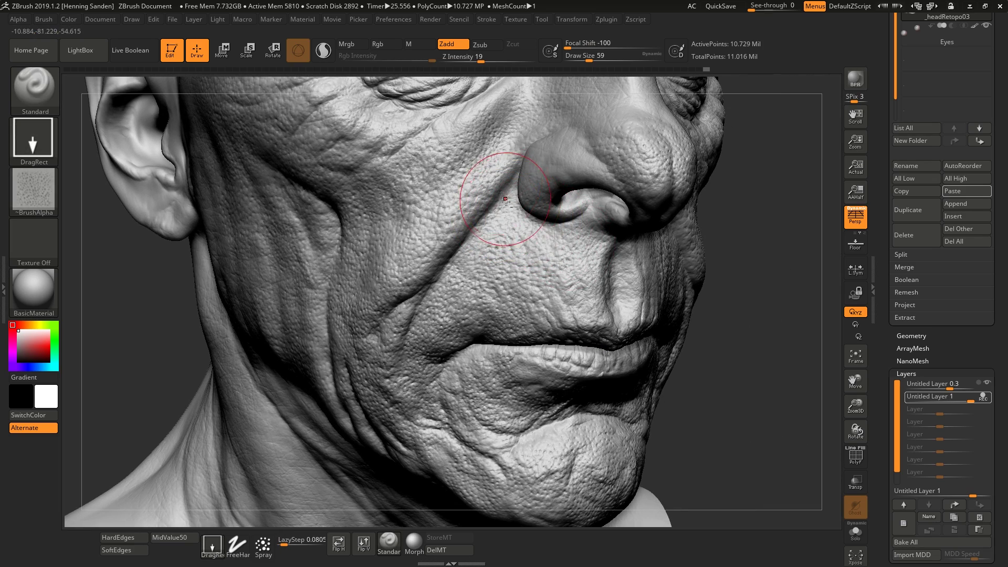
right_click_drag(506, 199, 504, 237)
left_click_drag(397, 207, 420, 218)
Set the draw size to 35 and stamp the pores01 texture over the folds between the eyebrows
mouse_move(436, 211)
right_mouse_down("alt")
mouse_move(428, 389)
mouse_move(483, 435)
right_mouse_up("alt")
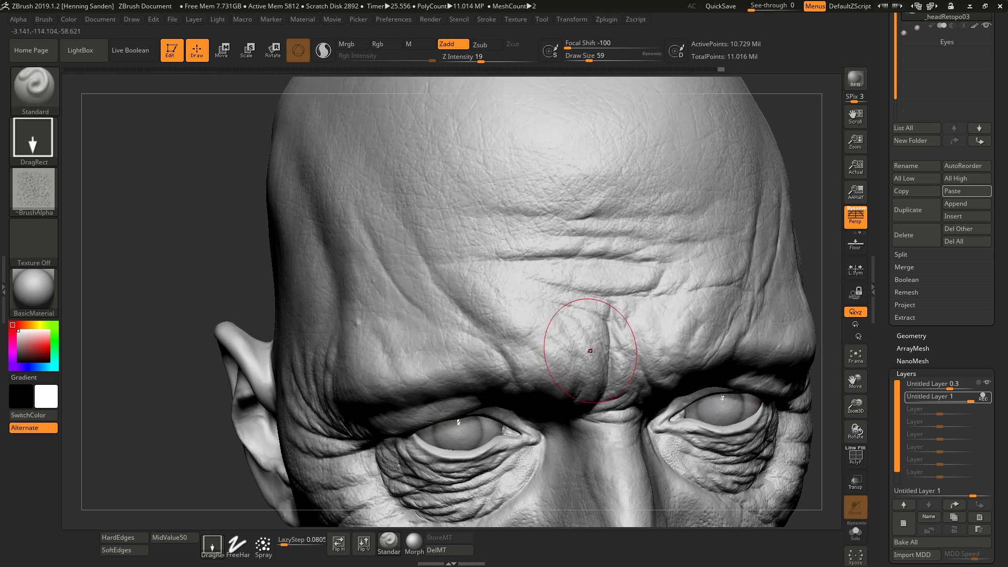
mouse_move(590, 352)
right_mouse_down()
mouse_move(607, 382)
mouse_move(621, 374)
right_mouse_up()
left_click_drag(621, 375, 639, 389)
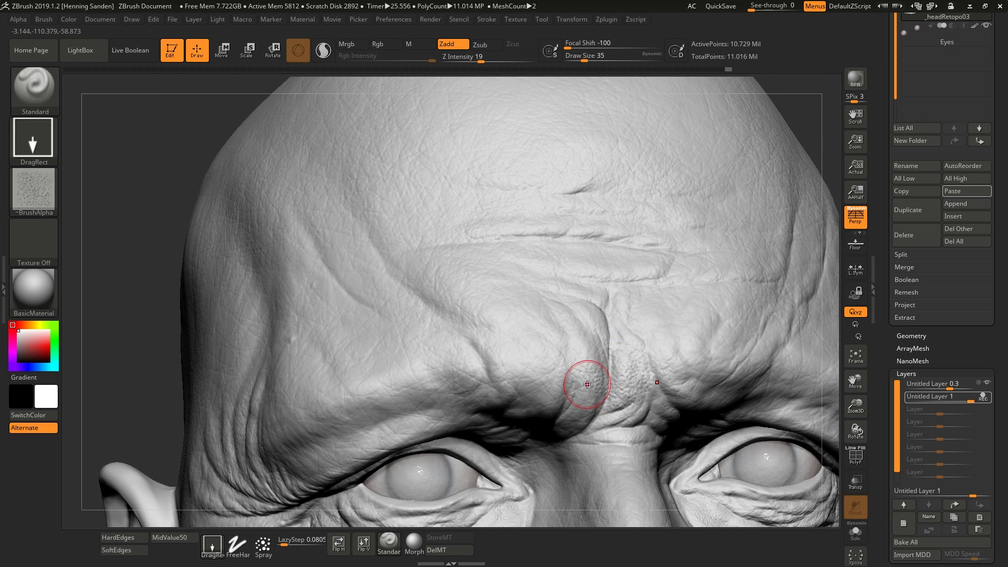
left_click_drag(584, 331, 593, 374)
left_click_drag(626, 339, 621, 389)
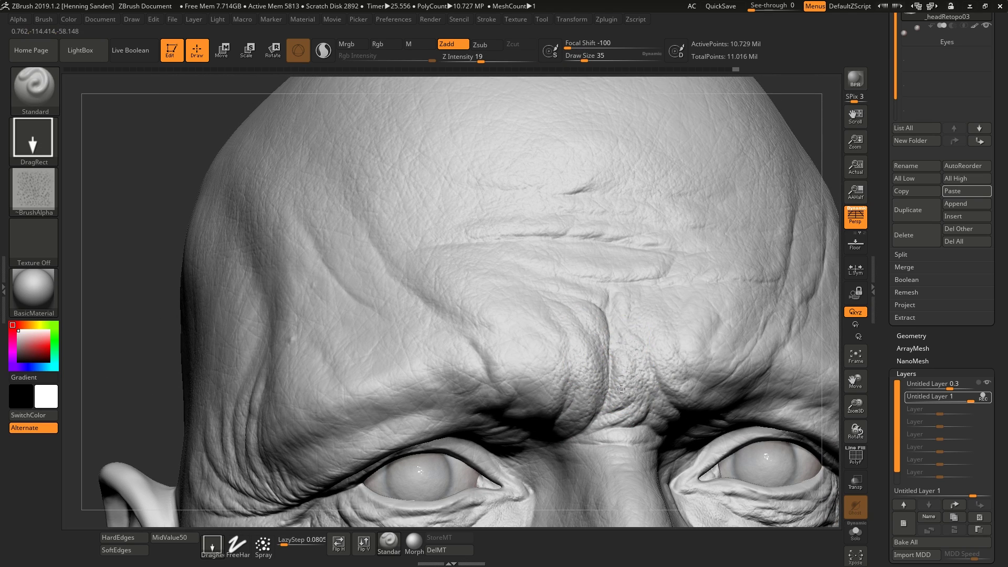
Stamp the pores01 texture over the brow with a draw size of 54, and reduce the draw size to 20
key("bracketright")
key("bracketright")
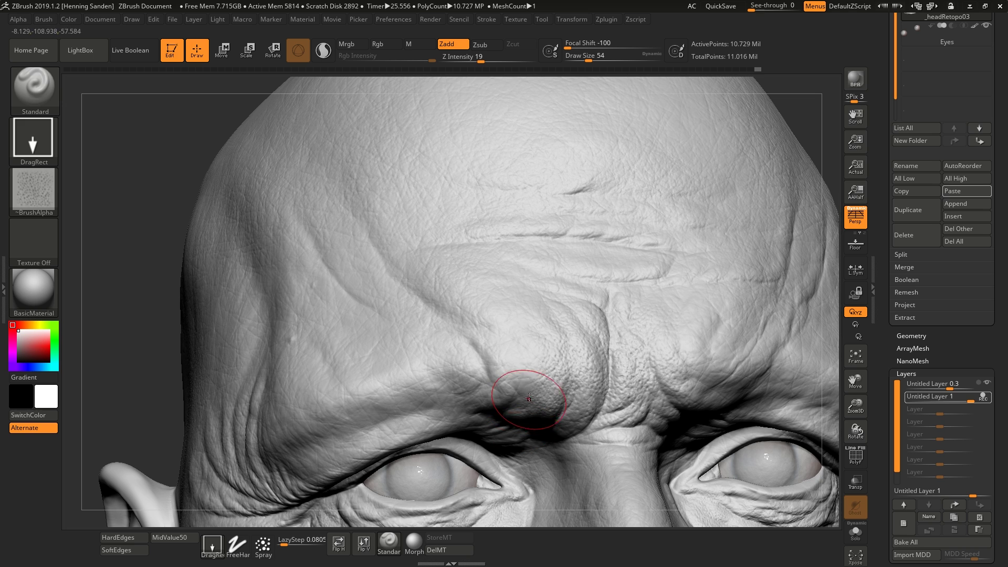
key("bracketleft")
key("bracketleft")
key("bracketleft")
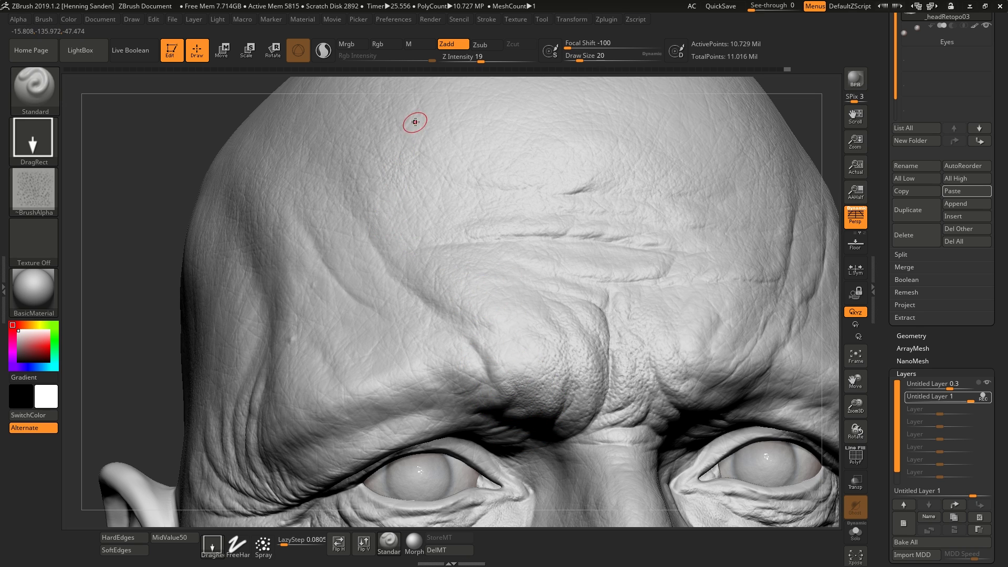
Load the leatherySkin02 alpha from the alpha library into the brush
right_click_drag(450, 250, 457, 189, "ctrl")
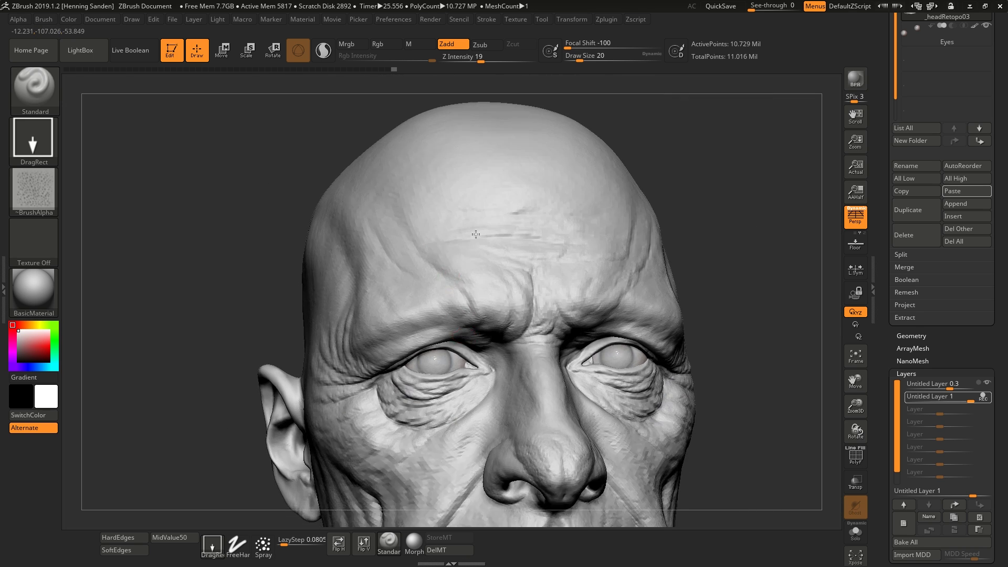
right_click_drag(527, 433, 546, 322, "alt")
key("comma")
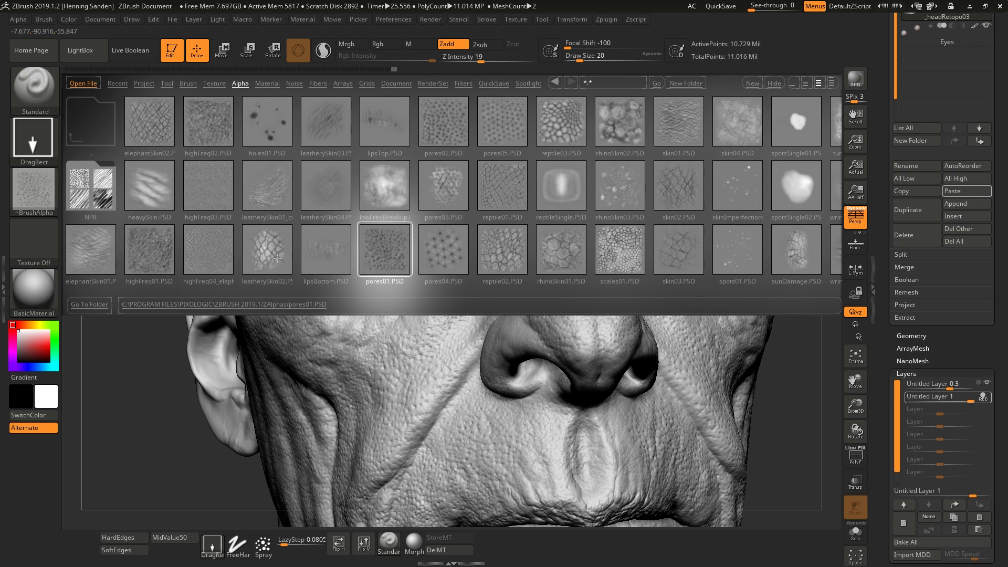
left_click(276, 259)
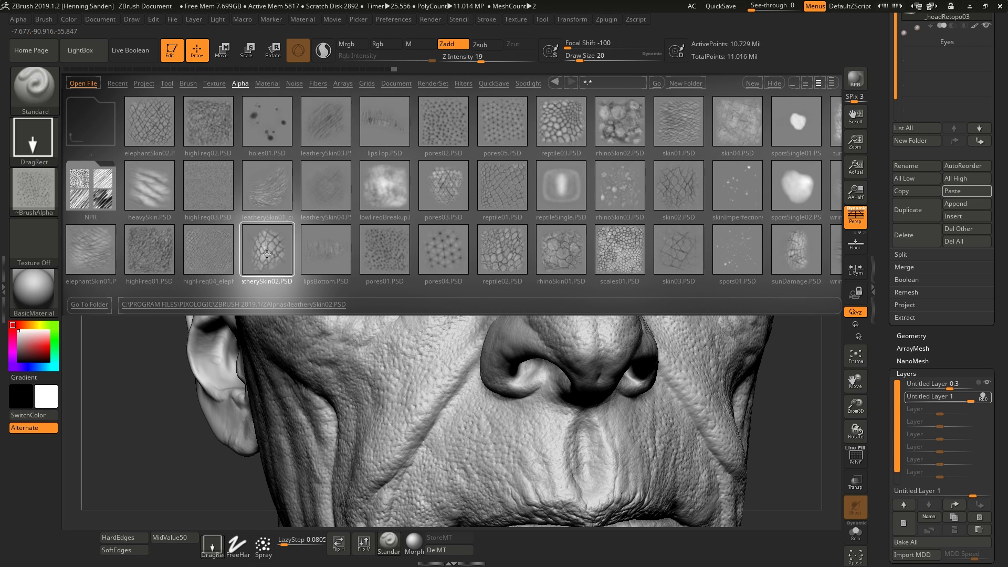
double_click(267, 254)
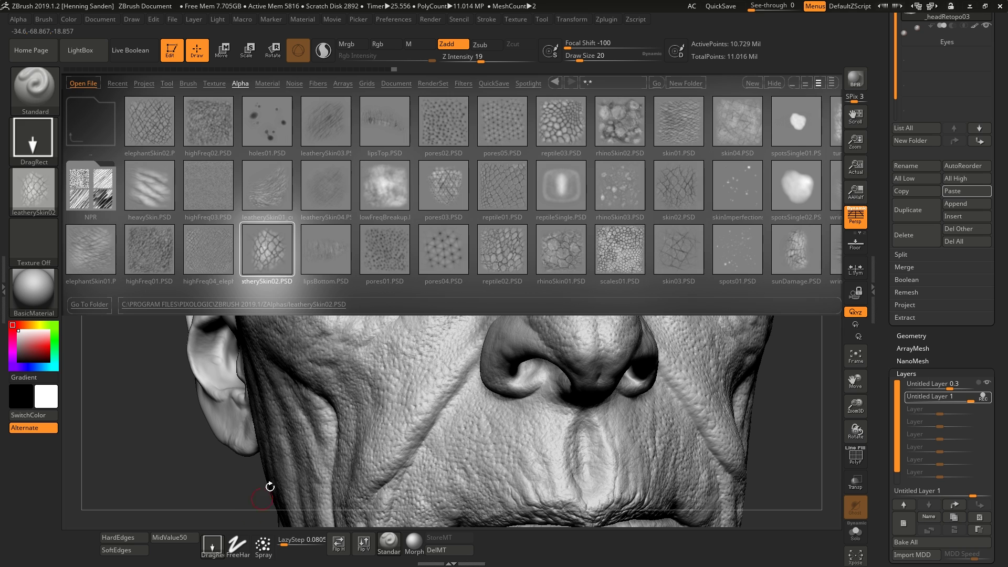
key("comma")
Try to stamp the leatherySkin02 texture on the upper lip beside the mouth
right_click_drag(482, 472, 475, 336, "alt")
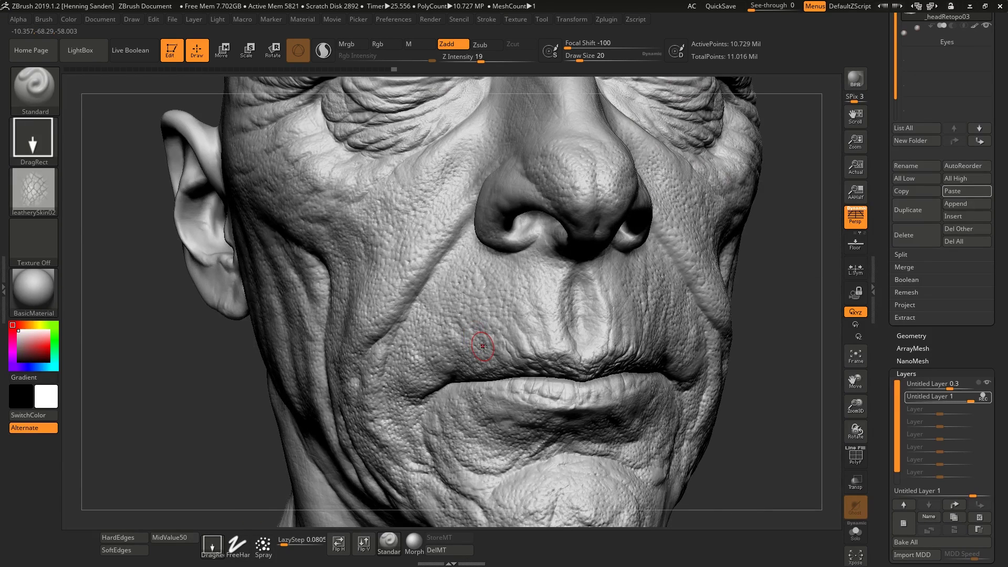
key("u")
left_click_drag(487, 346, 487, 346)
mouse_move(495, 310)
left_mouse_down()
mouse_move(452, 339)
mouse_move(490, 310)
mouse_move(450, 214)
mouse_move(435, 213)
mouse_move(517, 336)
mouse_move(489, 322)
left_mouse_up()
key("ctrl+z")
Apply MidValue50 to the leatherySkin02 alpha, undo the last stamp, and set Z Intensity to 9
left_click(172, 538)
key("ctrl+z")
key("u")
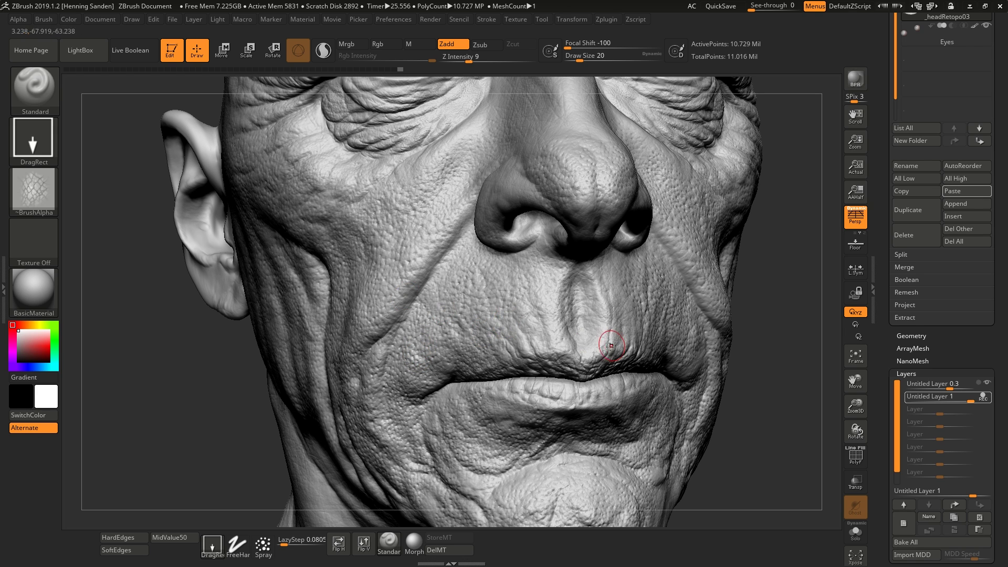
Set Z Intensity to 14 and stamp the leatherySkin02 texture around the mouth
right_click_drag(612, 342, 546, 344)
key("u")
left_click_drag(632, 349, 637, 349)
right_click_drag(658, 322, 703, 305)
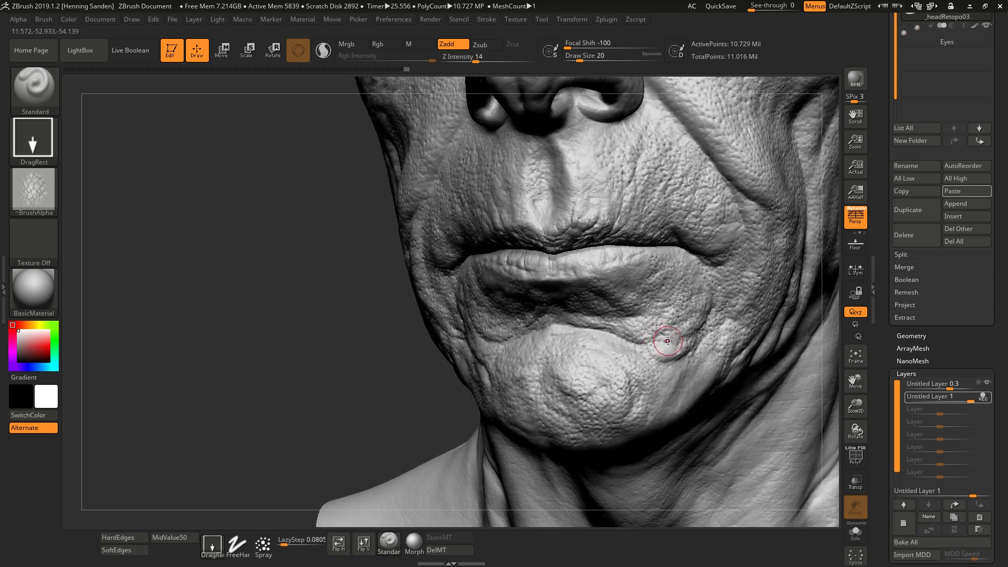
right_click_drag(654, 322, 609, 304)
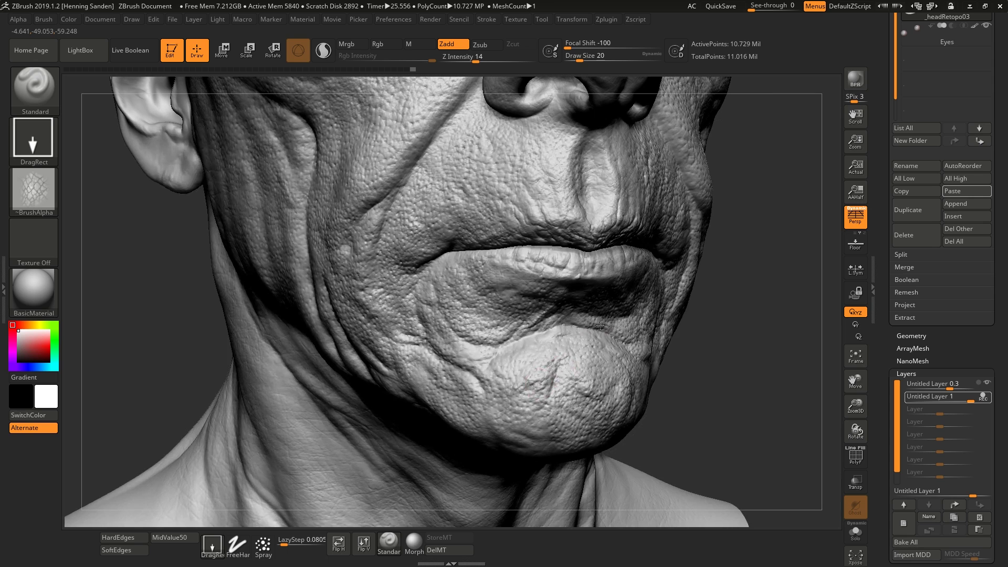
Set Z Intensity to 18 and stamp the leatherySkin02 texture over the skin beside and below the corner of the mouth
key("u")
mouse_move(565, 364)
left_mouse_down()
mouse_move(553, 386)
mouse_move(606, 300)
mouse_move(526, 320)
mouse_move(508, 301)
left_mouse_up()
right_click_drag(521, 319, 507, 335)
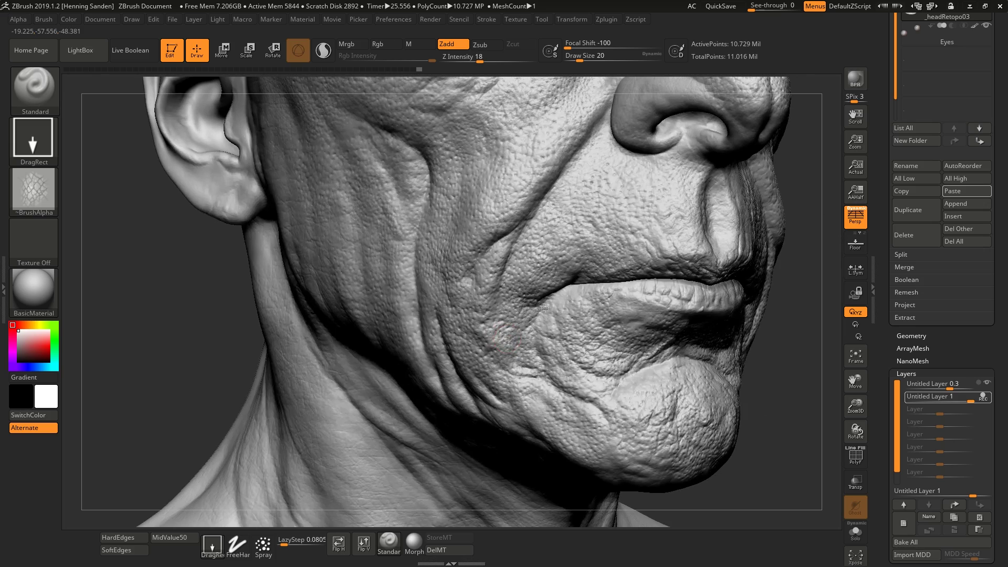
left_click_drag(543, 308, 591, 293)
Load the leatherySkin01_curved alpha and apply MidValue50 to it
right_click_drag(590, 293, 627, 366, "ctrl")
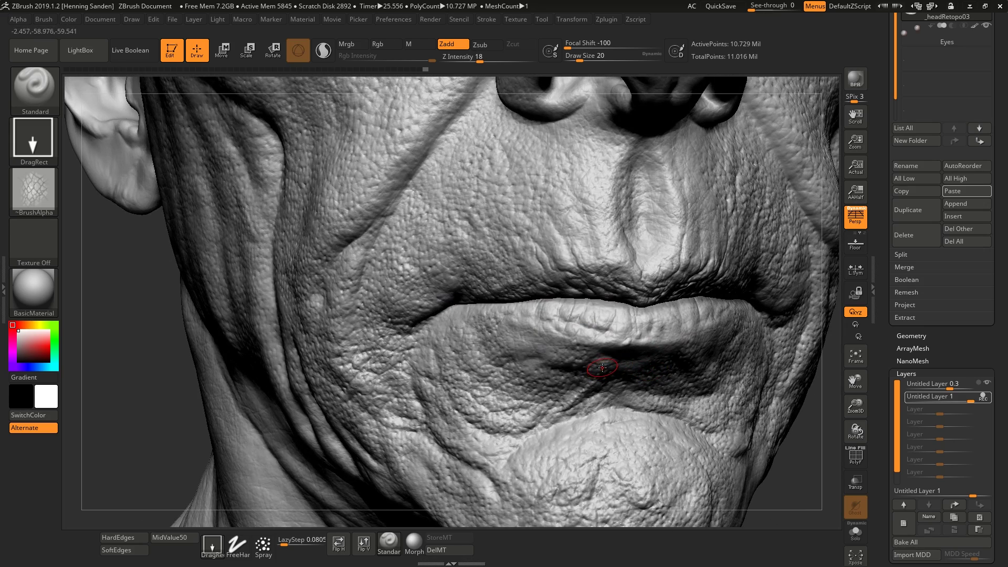
key("comma")
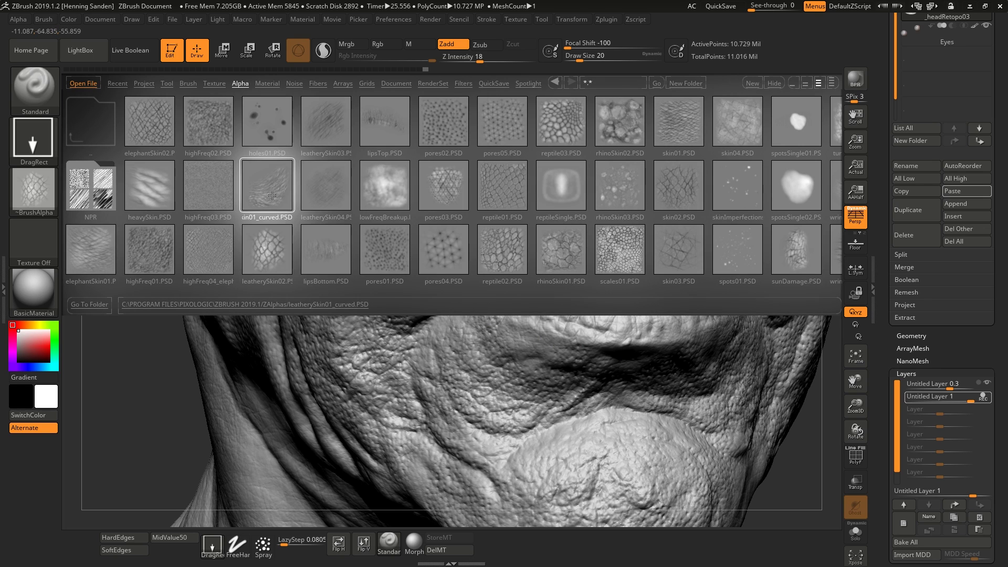
left_click(174, 537)
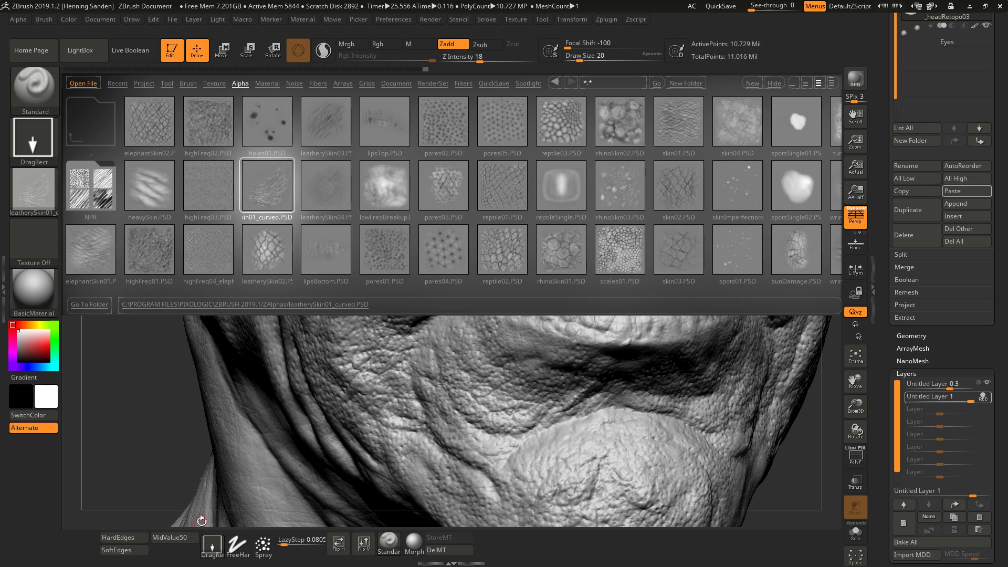
key("comma")
right_click_drag(346, 436, 438, 296)
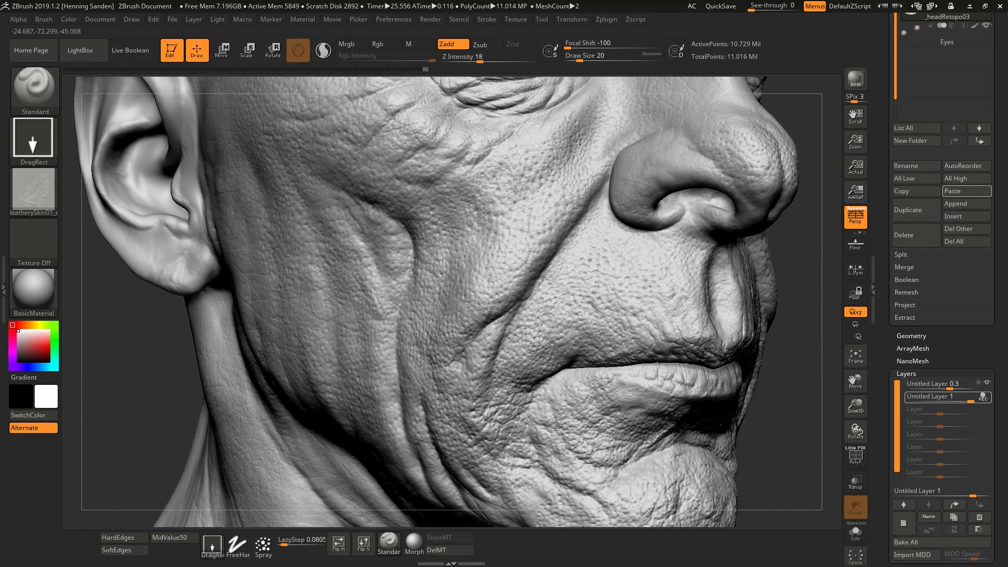
Stamp the leatherySkin01_curved texture over the cheek, the jaw and the side of the neck
left_click_drag(360, 281, 374, 252)
mouse_move(391, 470)
right_mouse_down("alt")
mouse_move(481, 315)
mouse_move(450, 364)
right_mouse_up("alt")
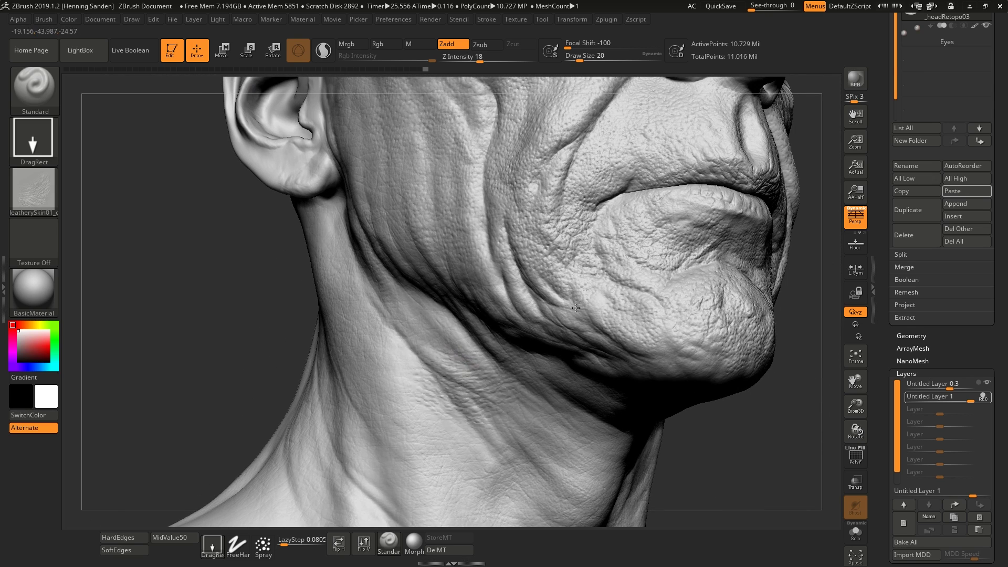
left_click_drag(576, 308, 606, 289)
right_click_drag(541, 472, 553, 383, "alt")
mouse_move(552, 380)
left_mouse_down()
mouse_move(578, 316)
mouse_move(596, 337)
mouse_move(598, 365)
left_mouse_up()
right_click_drag(596, 368, 627, 328, "alt")
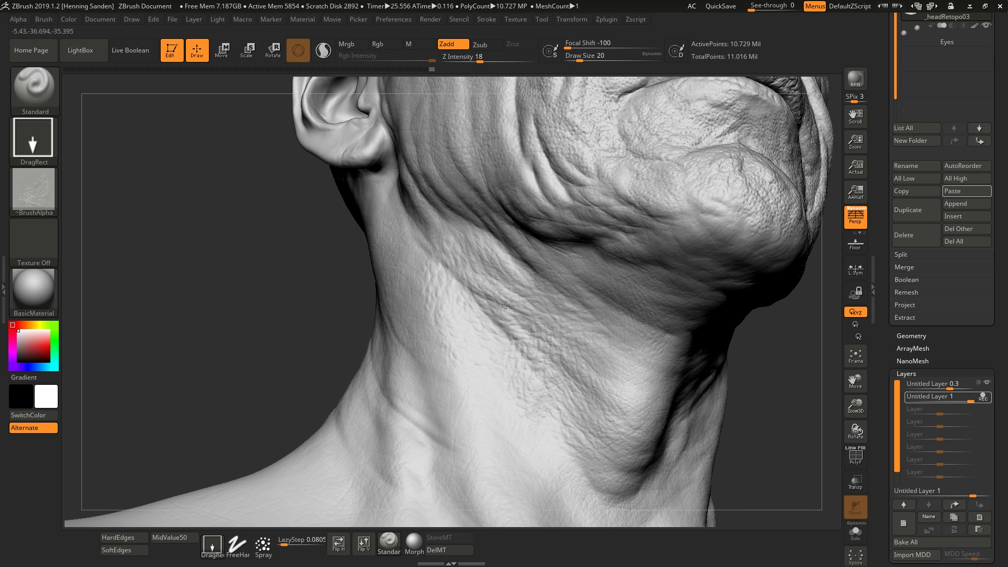
Stamp the leatherySkin01_curved texture on the neck under the jaw and set Draw Size to 13
mouse_move(634, 304)
left_mouse_down()
mouse_move(626, 339)
mouse_move(592, 352)
left_mouse_up()
mouse_move(588, 352)
right_mouse_down()
mouse_move(614, 348)
mouse_move(617, 359)
mouse_move(550, 309)
right_mouse_up()
right_click_drag(550, 310, 536, 325, "ctrl")
key("s")
left_click_drag(535, 325, 531, 325)
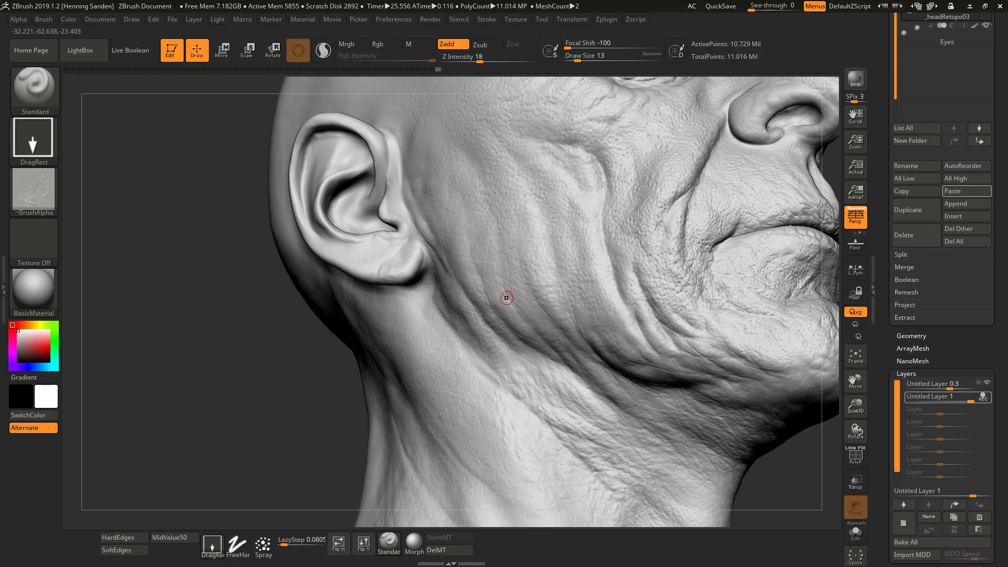
mouse_move(525, 326)
right_mouse_down()
mouse_move(551, 310)
mouse_move(540, 334)
mouse_move(523, 253)
mouse_move(523, 320)
mouse_move(512, 287)
right_mouse_up()
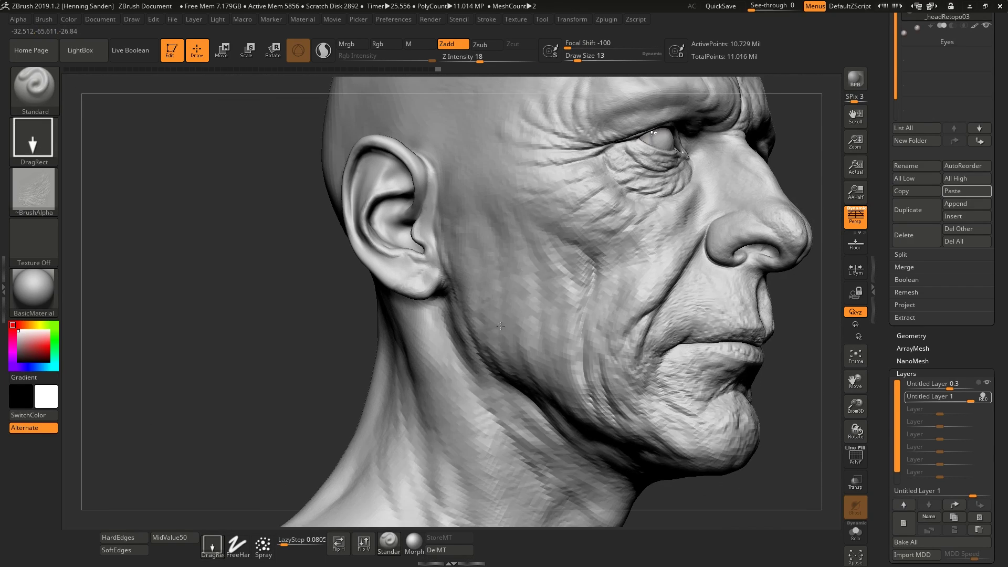
Spray the leatherySkin01_curved texture over the temple and side of the head with the Spray stroke, reducing Draw Size from 228 to 112
key("s")
mouse_move(502, 282)
left_mouse_down()
mouse_move(510, 283)
mouse_move(504, 276)
left_mouse_up()
left_click(261, 551)
key("s")
right_click_drag(501, 286, 500, 296, "alt")
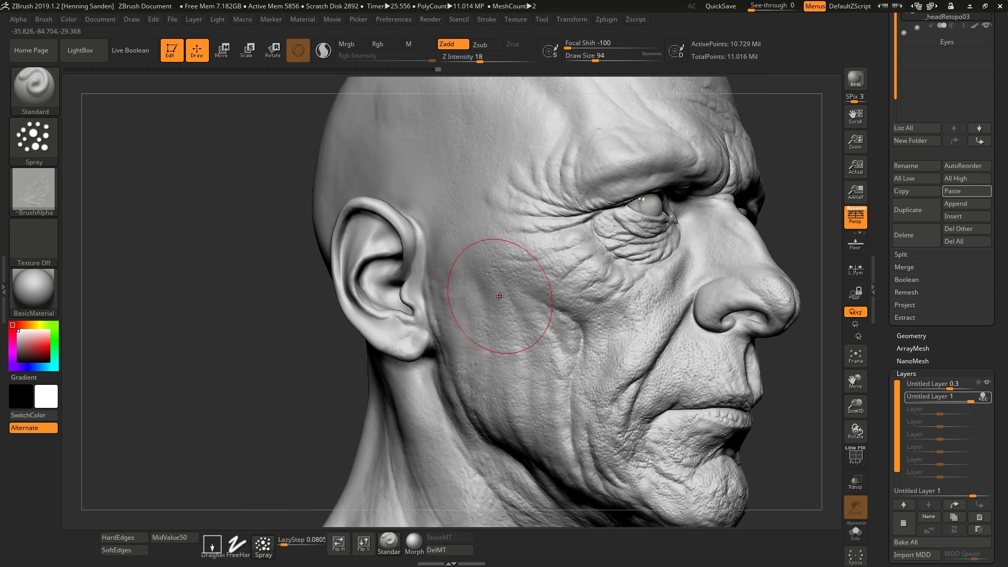
type("s228")
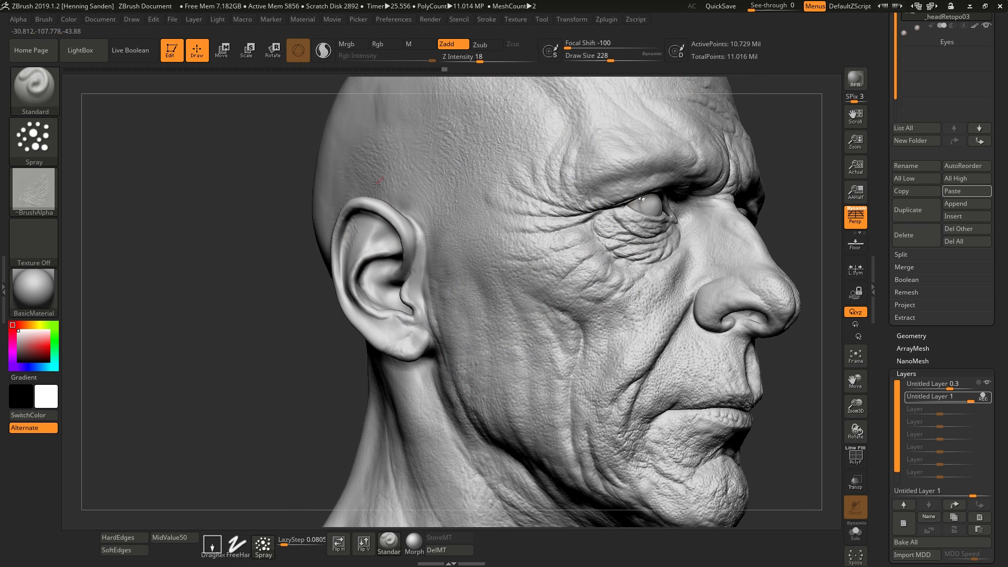
left_click_drag(454, 188, 451, 188)
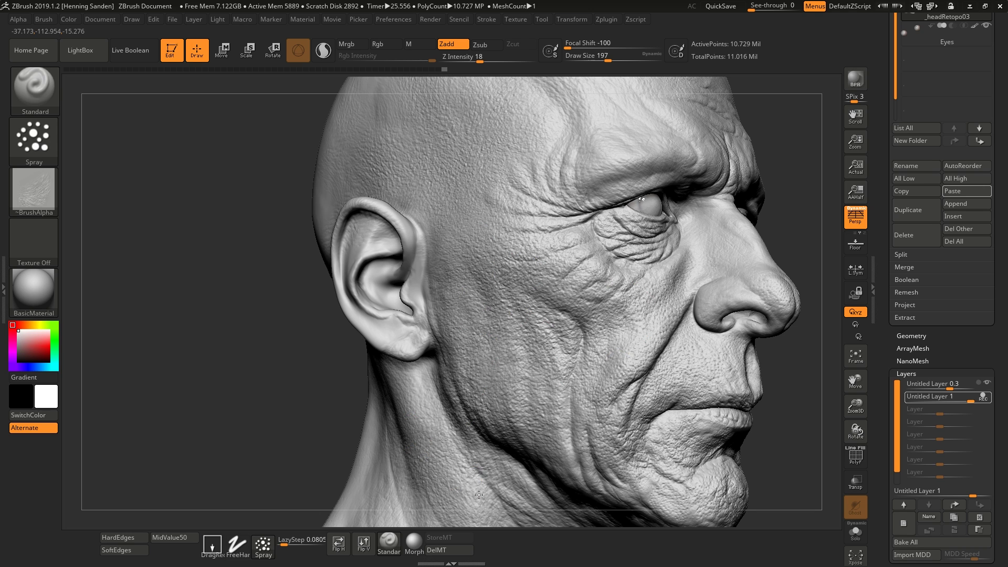
key("ctrl")
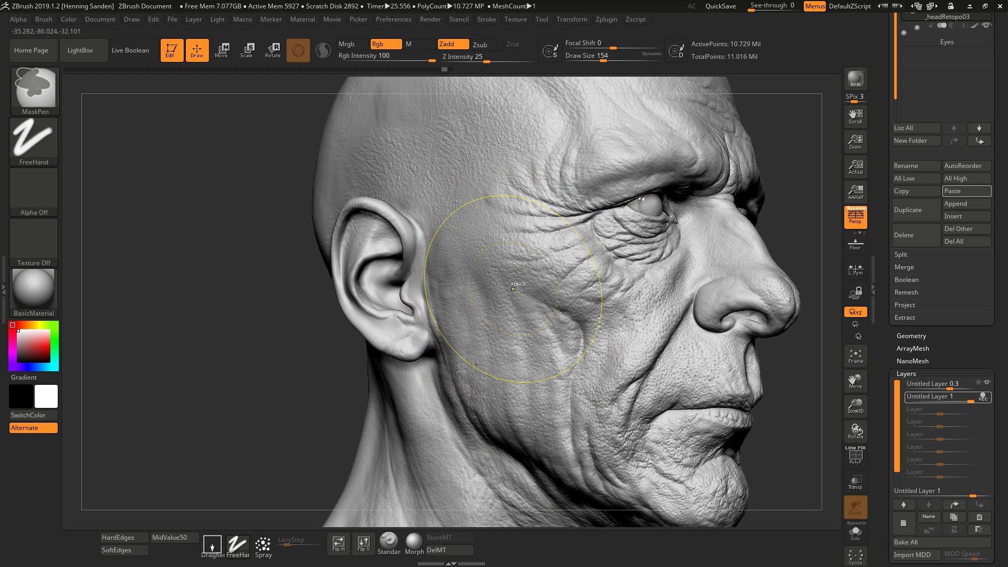
key("[")
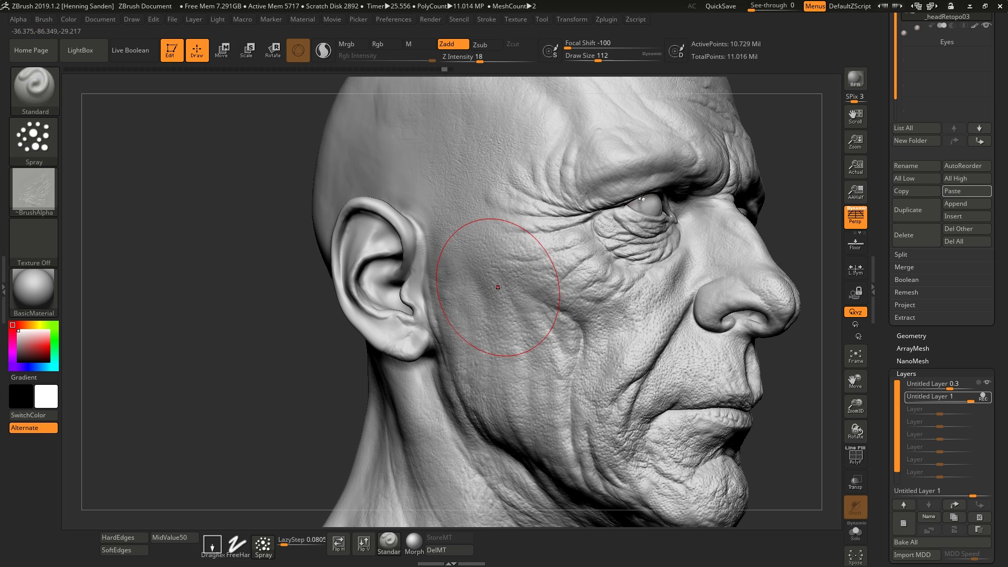
Set Draw Size to 56, switch back to the DragRect stroke and load the wrinklesSimple01 alpha
mouse_move(528, 321)
right_mouse_down("alt")
mouse_move(527, 284)
mouse_move(528, 307)
right_mouse_up("alt")
key("s")
left_click_drag(529, 309, 519, 309)
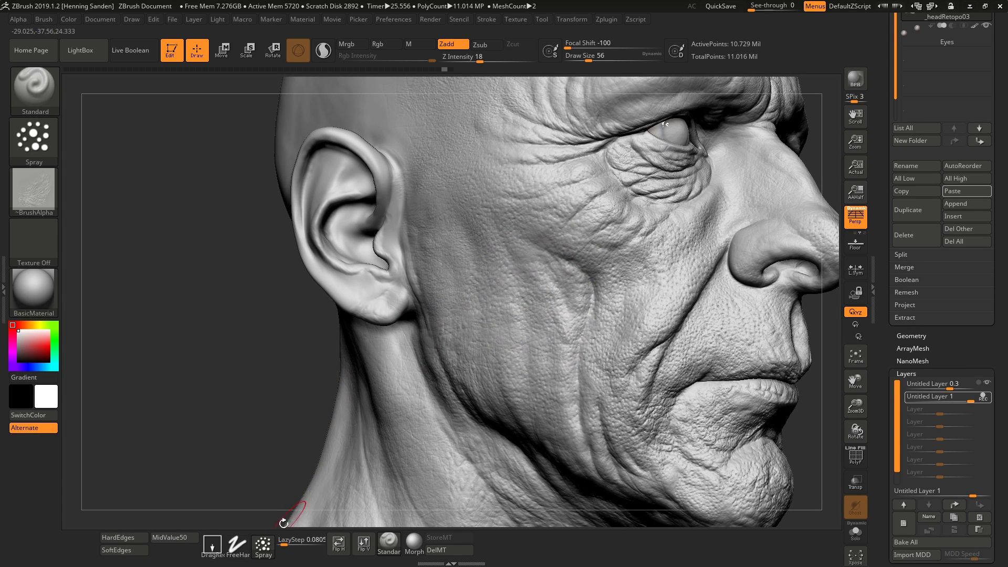
left_click(212, 550)
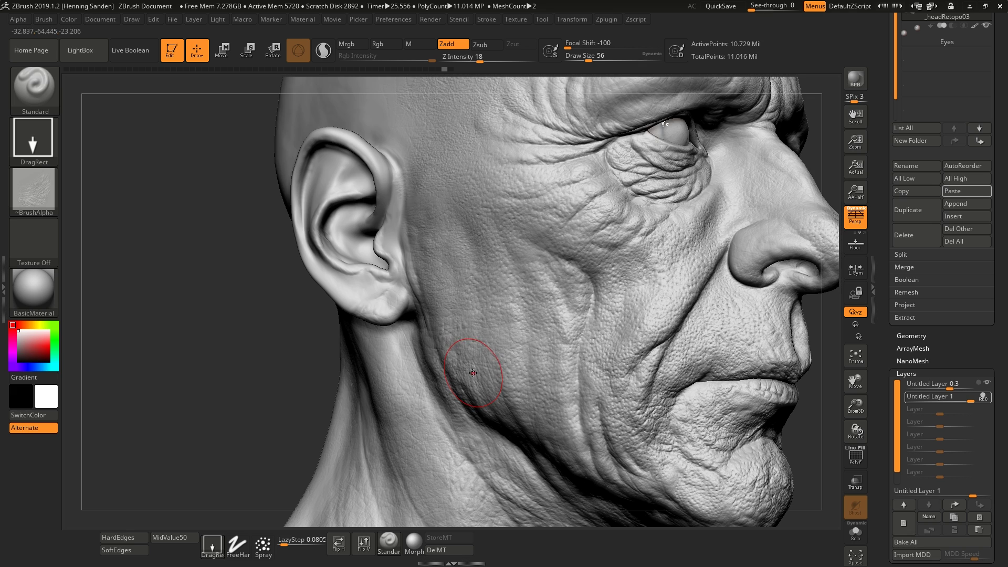
key("comma")
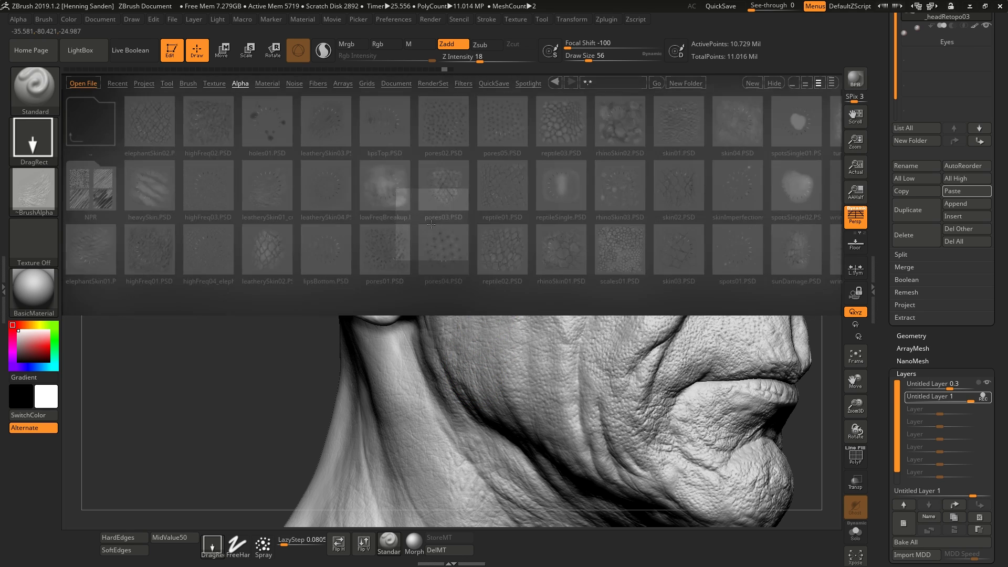
left_click_drag(437, 228, 357, 241)
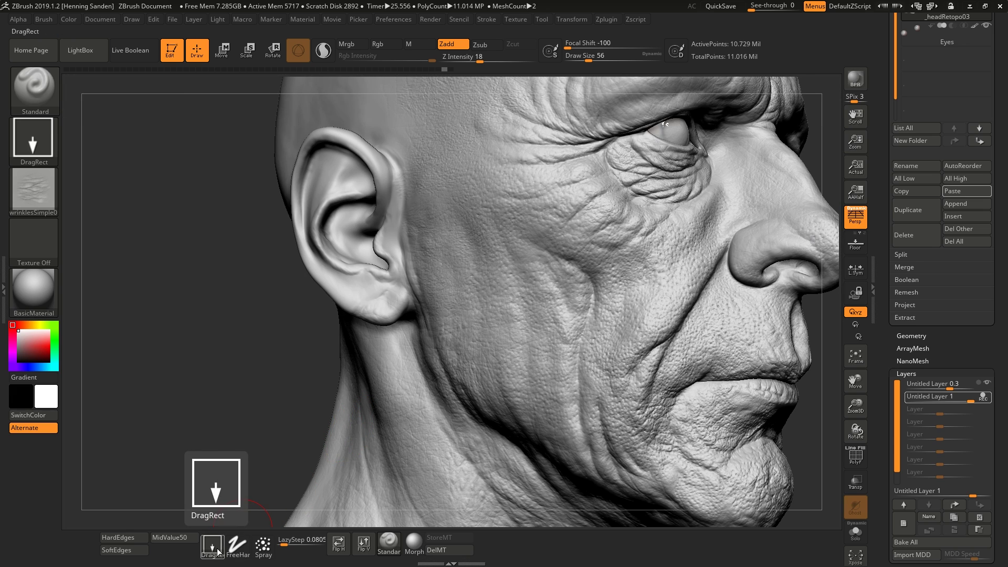
left_click(212, 546)
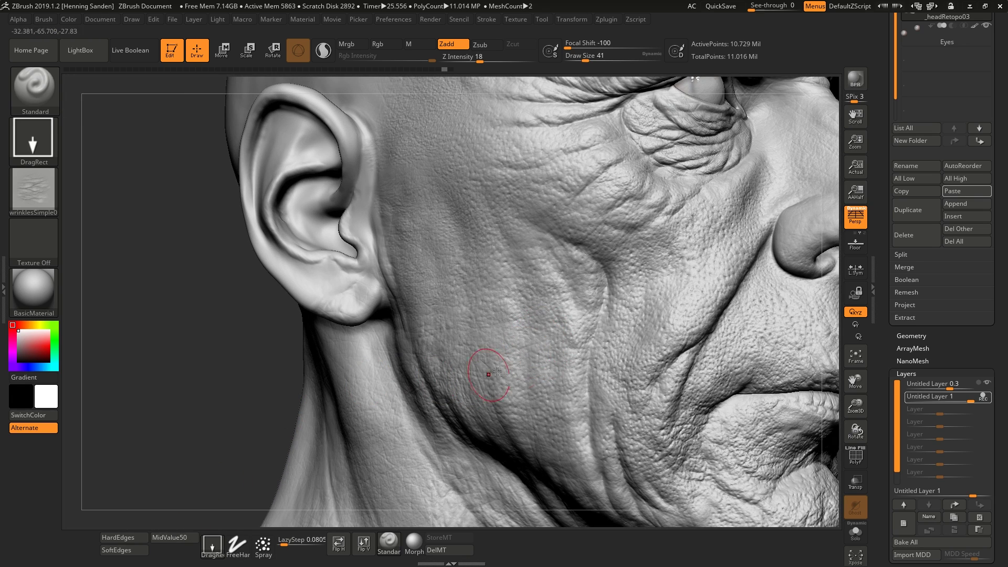
Stamp the wrinklesSimple01 texture beside the corner of the mouth and on the cheek
mouse_move(590, 321)
right_mouse_down()
mouse_move(596, 292)
mouse_move(611, 320)
right_mouse_up()
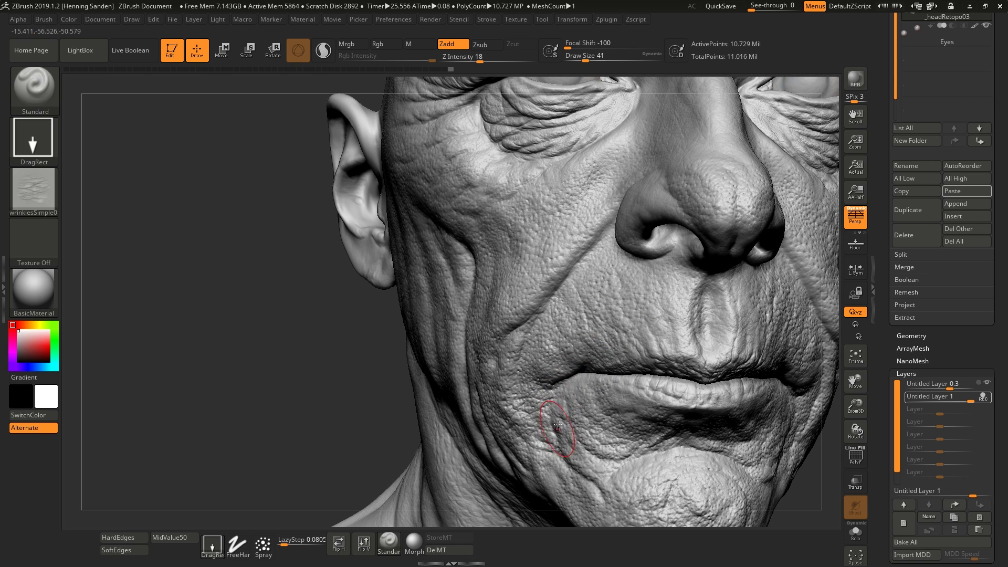
right_click_drag(557, 425, 603, 359)
left_click_drag(533, 368, 562, 361)
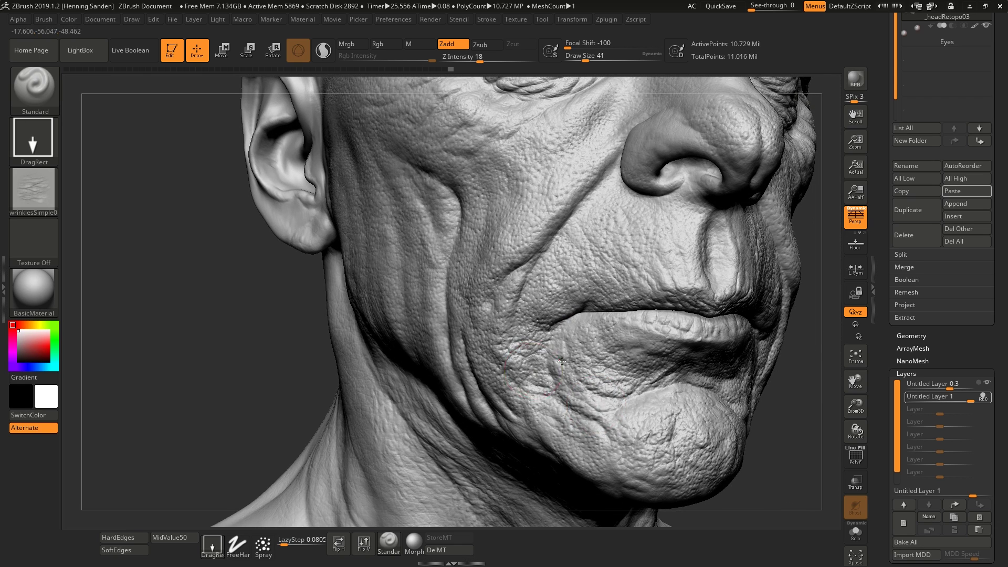
right_click_drag(562, 361, 618, 359)
left_click_drag(519, 247, 345, 224)
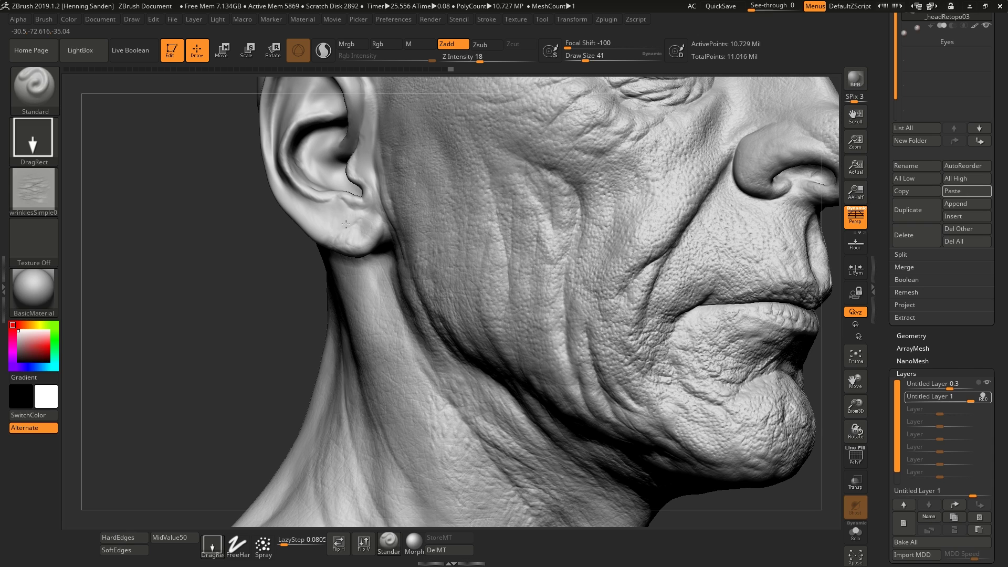
Continue stamping the wrinklesSimple01 texture over the upper cheek and temple area
right_click_drag(541, 239, 568, 255)
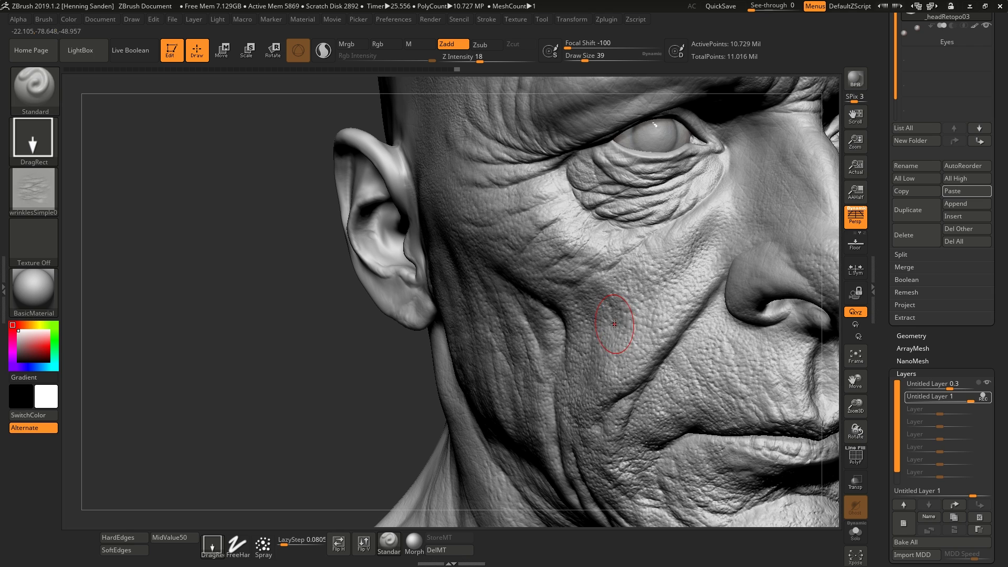
right_click_drag(606, 286, 525, 247)
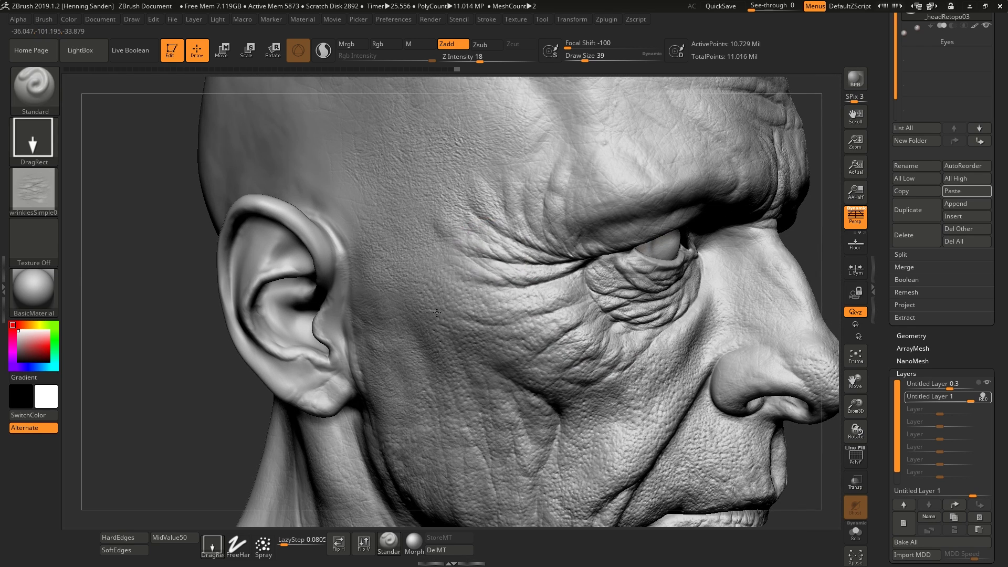
right_click_drag(491, 288, 505, 254)
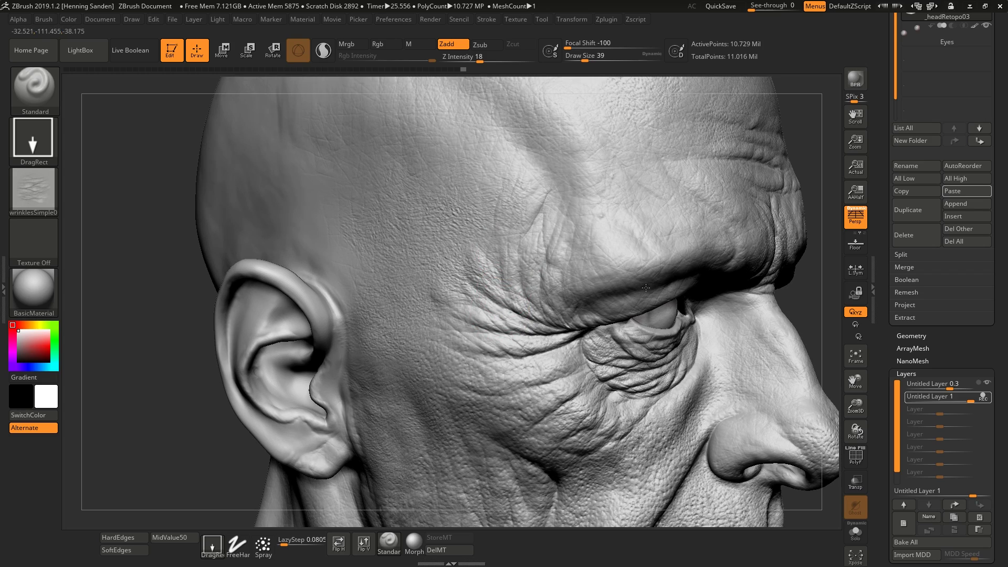
right_click_drag(646, 288, 521, 227)
right_click_drag(616, 269, 603, 292, "ctrl")
mouse_move(514, 322)
right_mouse_down()
mouse_move(511, 353)
mouse_move(553, 334)
right_mouse_up()
left_click_drag(585, 252, 588, 271)
right_click_drag(580, 325, 571, 278, "ctrl")
Load the skinImperfections01 alpha for the brush
key("comma")
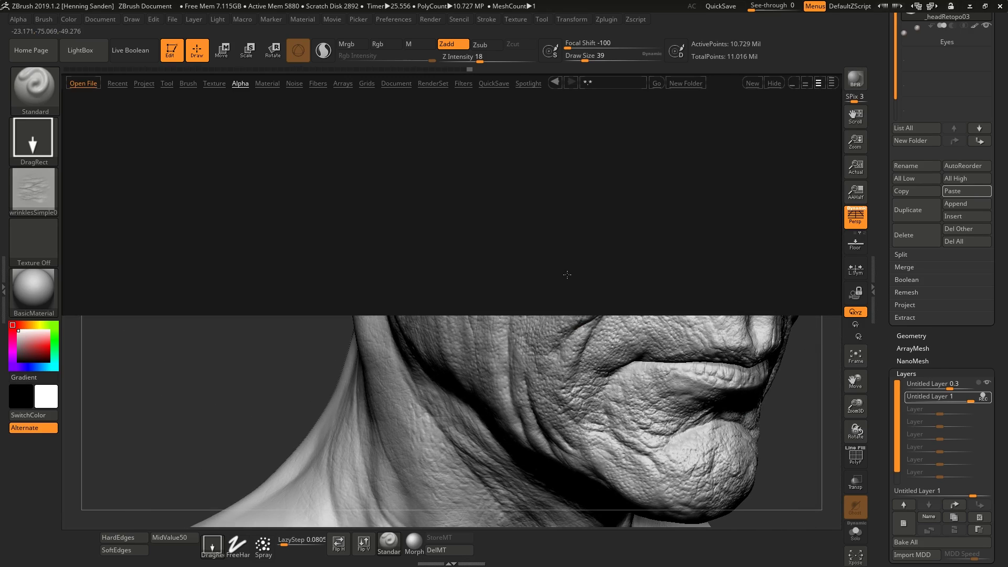
left_click_drag(432, 239, 315, 239)
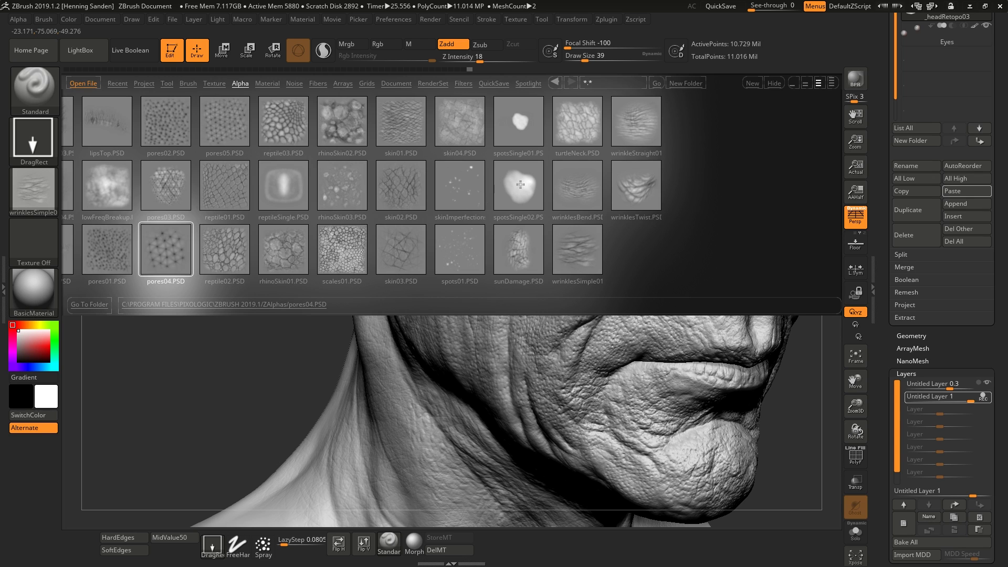
double_click(465, 195)
key("comma")
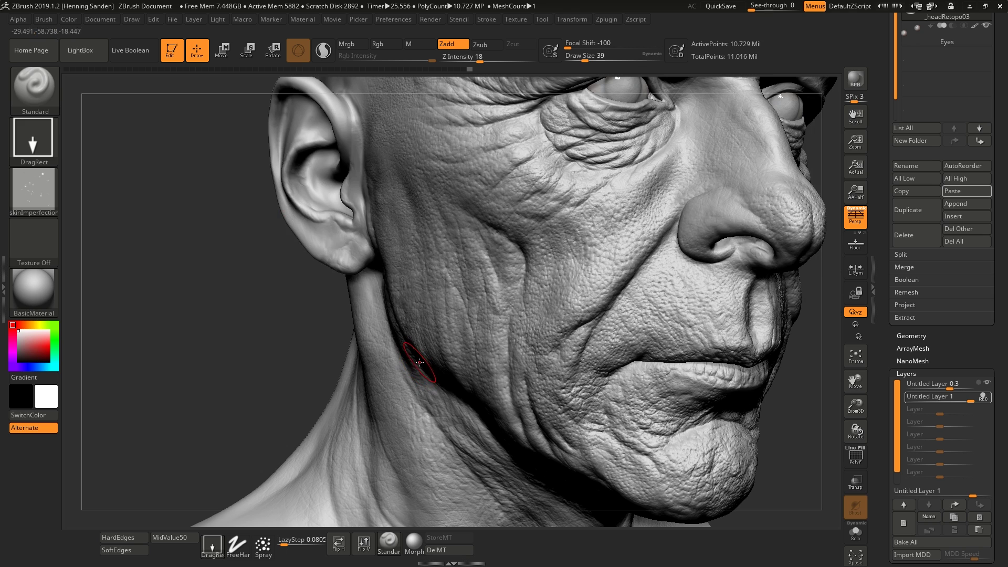
mouse_move(45, 196)
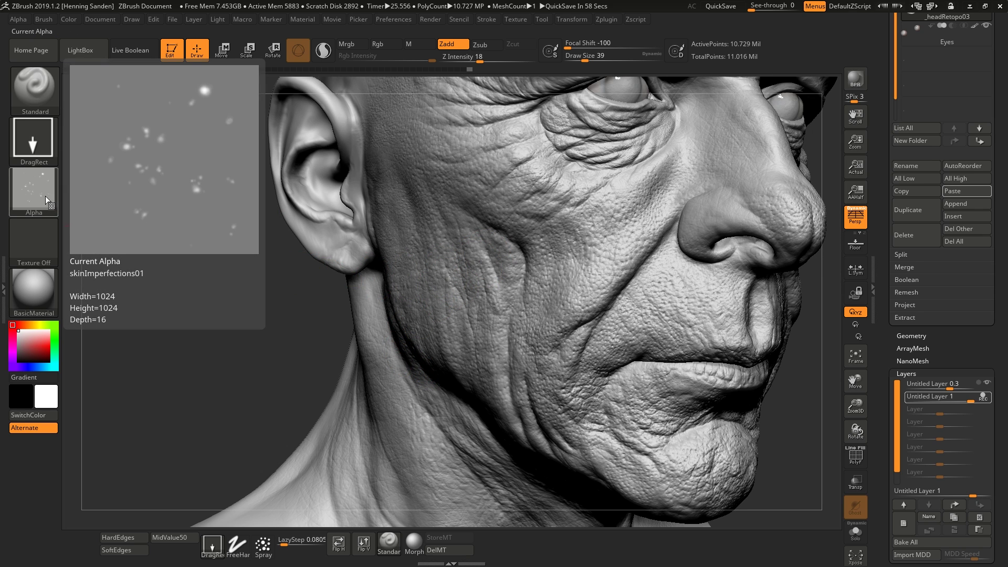
Set Draw Size to 27 and stamp the skinImperfections01 texture over the cheek below the eye and the forehead
right_click_drag(531, 216, 502, 284, "alt")
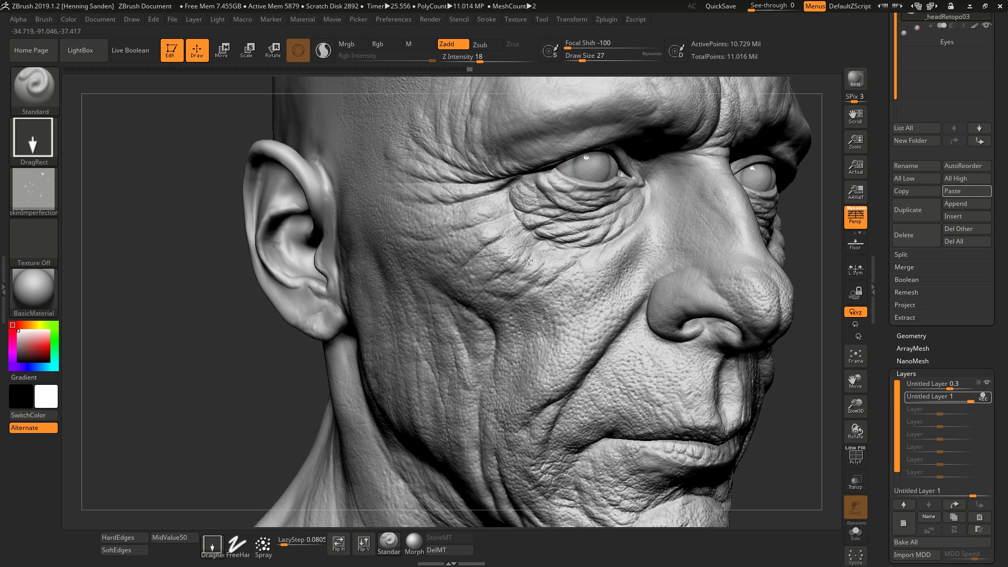
left_click_drag(528, 261, 534, 264)
right_click_drag(555, 289, 506, 346)
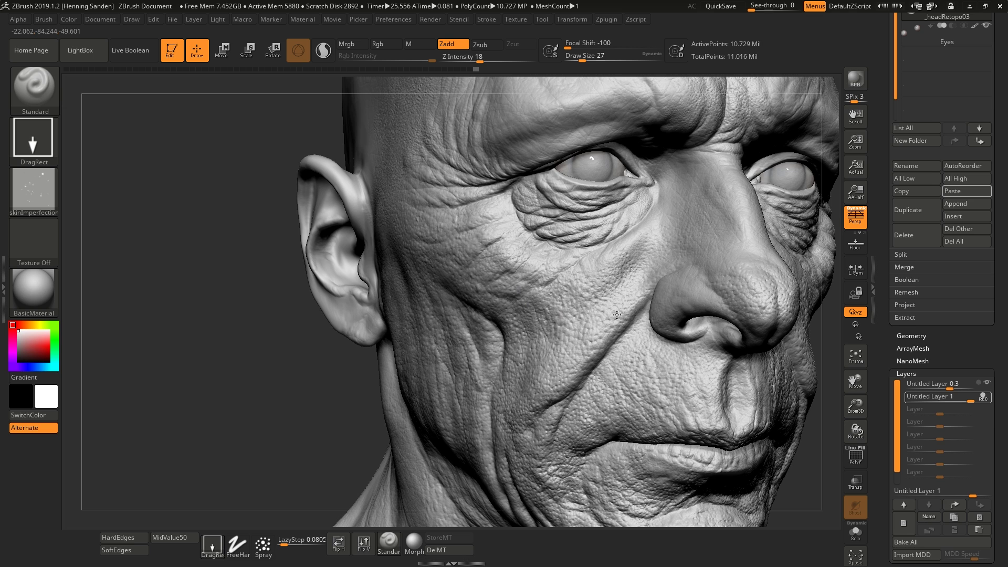
right_click_drag(580, 338, 561, 304)
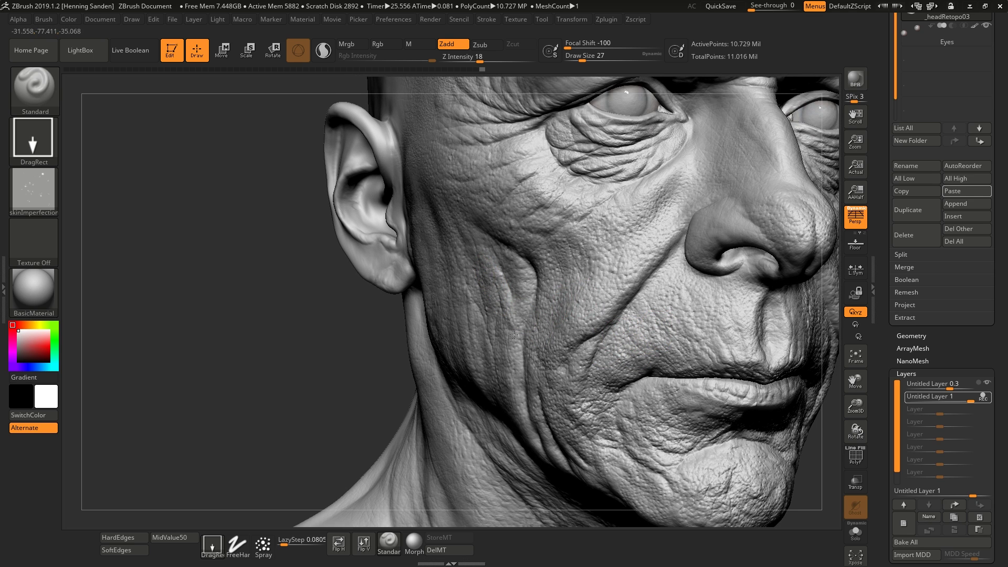
right_click_drag(509, 336, 525, 261)
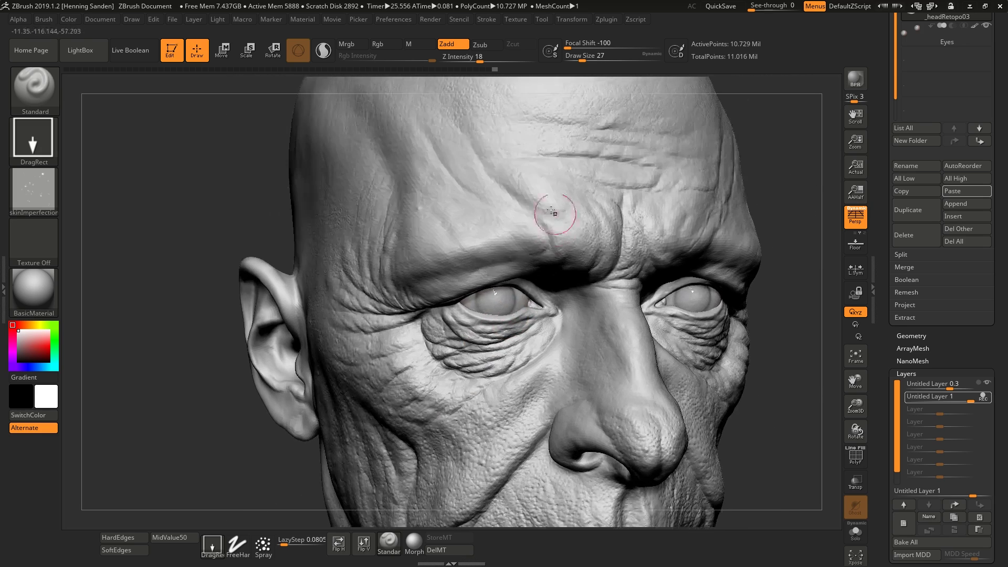
right_click_drag(563, 301, 571, 220, "ctrl")
right_click_drag(571, 221, 591, 257, "ctrl")
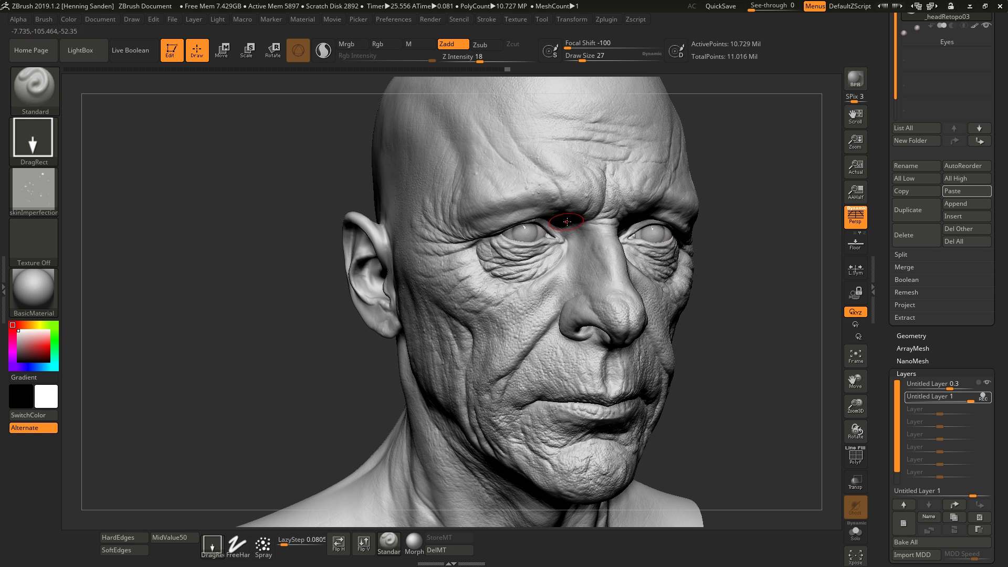
right_click_drag(567, 222, 528, 319)
mouse_move(562, 356)
right_mouse_down()
mouse_move(591, 294)
mouse_move(571, 313)
right_mouse_up()
Set Draw Size to 18 and stamp the skinImperfections01 texture on the skin between the nose and mouth
key("s")
left_click_drag(571, 313, 568, 314)
left_click_drag(562, 304, 589, 348)
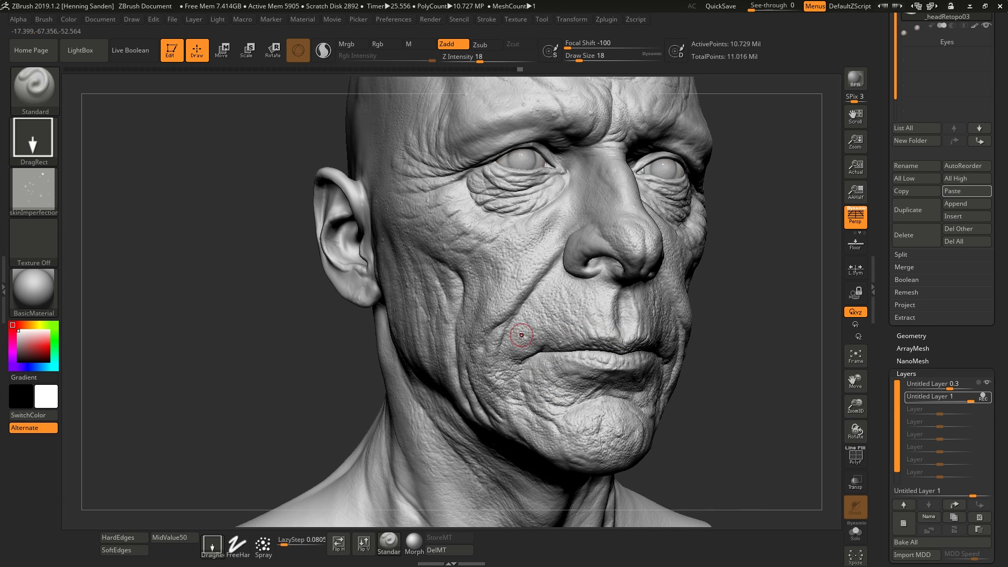
right_click_drag(477, 289, 477, 283)
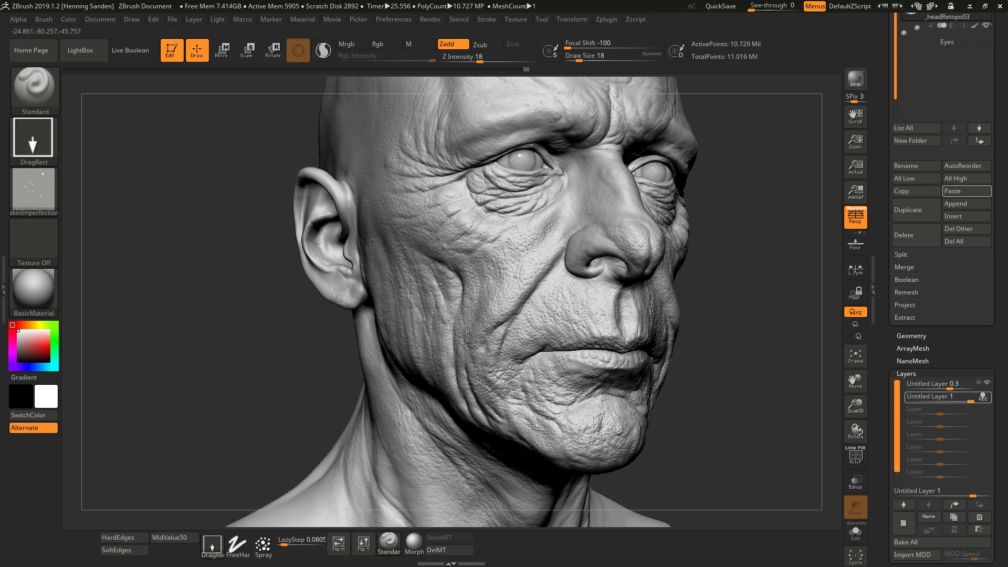
Switch the brush stroke to Spray and set Draw Size to 87 and Z Intensity to 14
right_click_drag(470, 326, 613, 307)
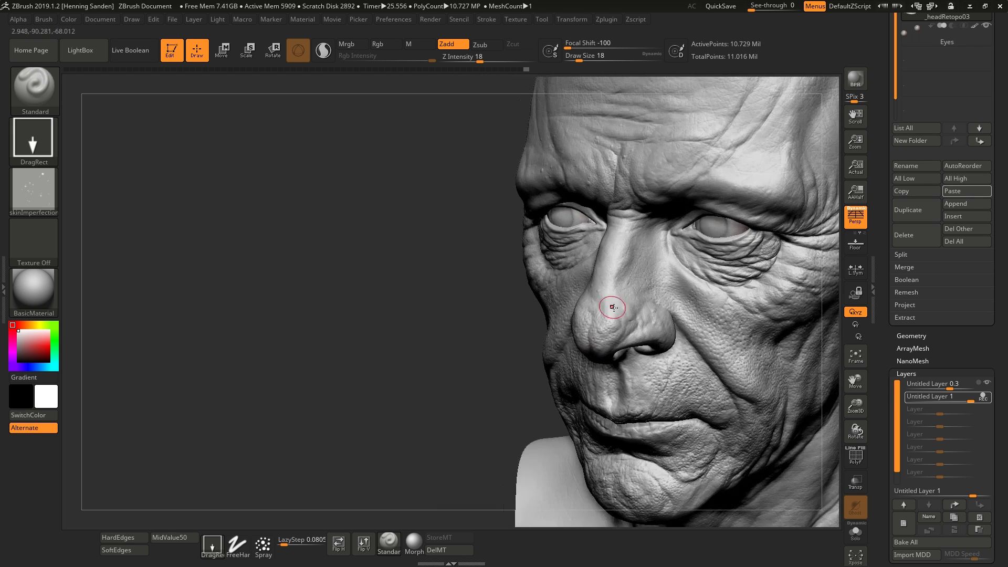
right_click_drag(672, 268, 591, 335, "shift")
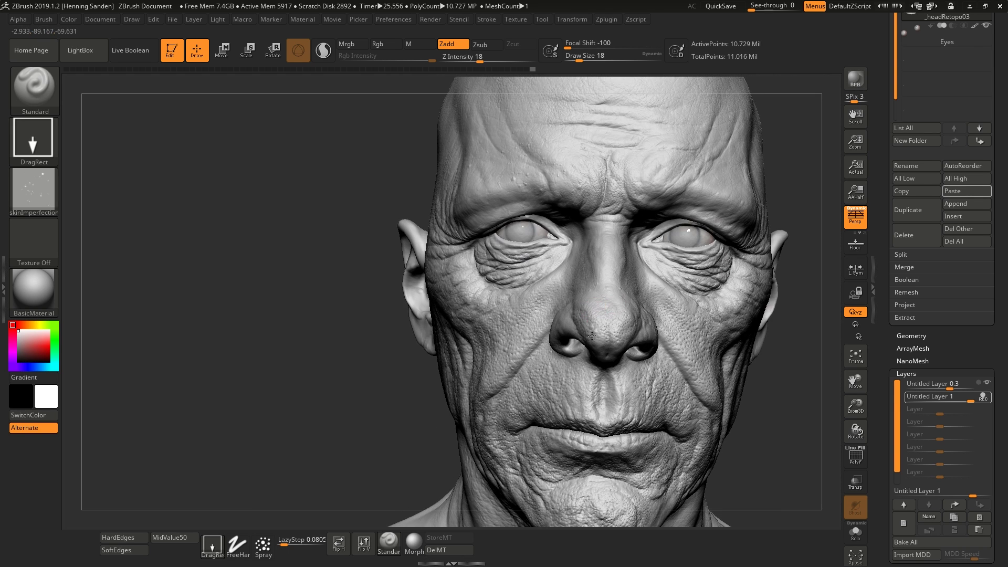
left_click(263, 546)
key("s")
left_click_drag(561, 296, 585, 302)
key("u")
right_click_drag(458, 352, 587, 360)
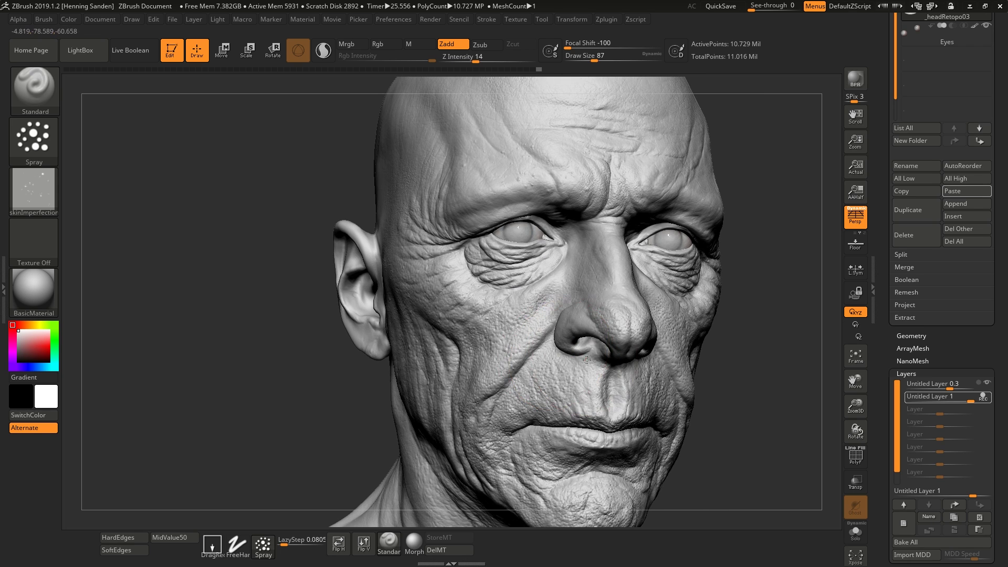
Increase Draw Size to 124 and spray the skinImperfections01 texture over the cheek and the side of the face
right_click_drag(543, 416, 585, 387, "alt")
right_click_drag(466, 340, 493, 214, "alt")
right_click_drag(493, 305, 549, 310)
key("bracketright")
key("bracketright")
key("bracketright")
key("bracketright")
key("bracketright")
key("bracketright")
key("bracketright")
key("bracketright")
key("bracketright")
key("bracketright")
key("bracketright")
left_click_drag(503, 354, 421, 404)
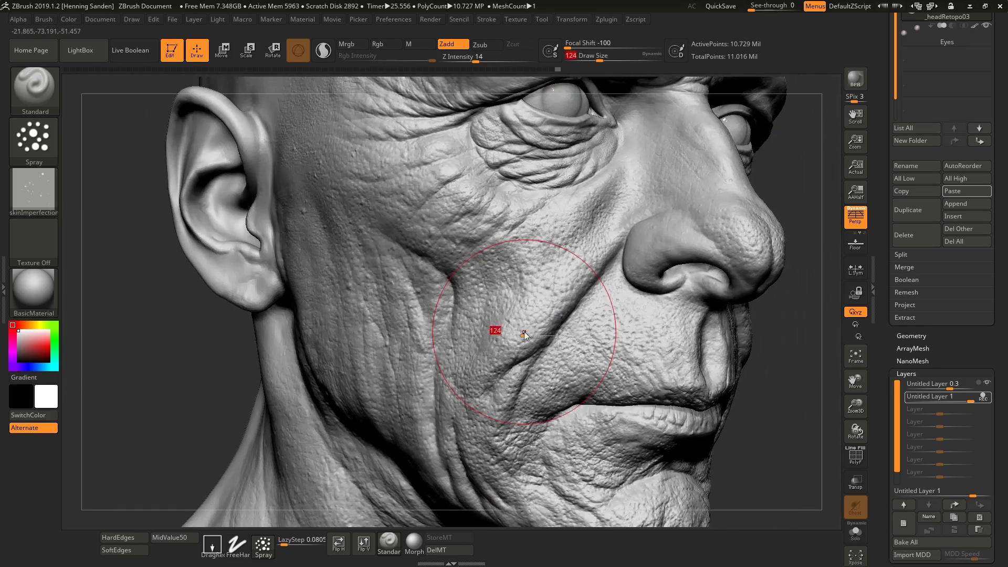
left_click_drag(523, 335, 519, 335)
left_click_drag(513, 310, 480, 242)
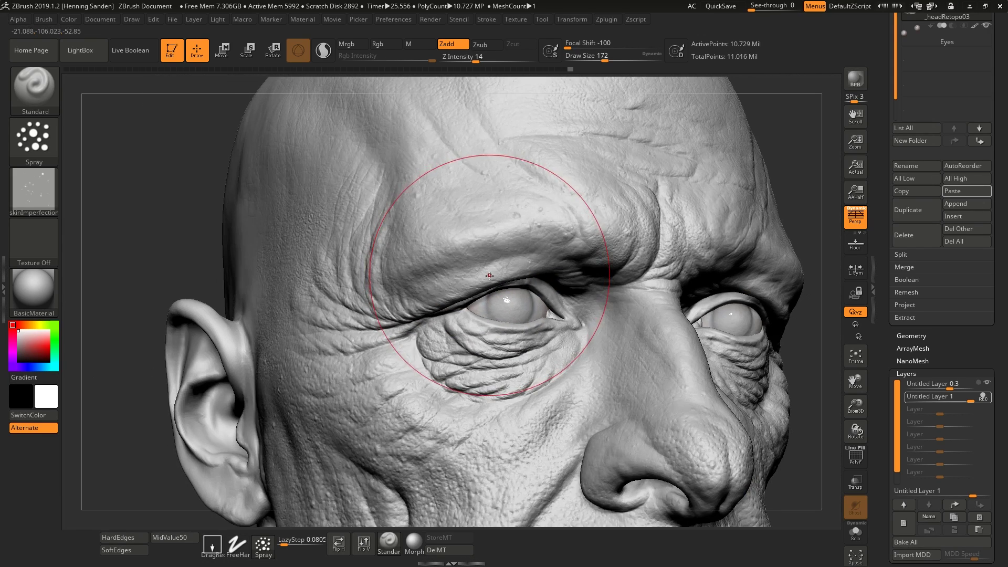
Load the holes01 alpha for the brush and switch the stroke to DragRect
key("comma")
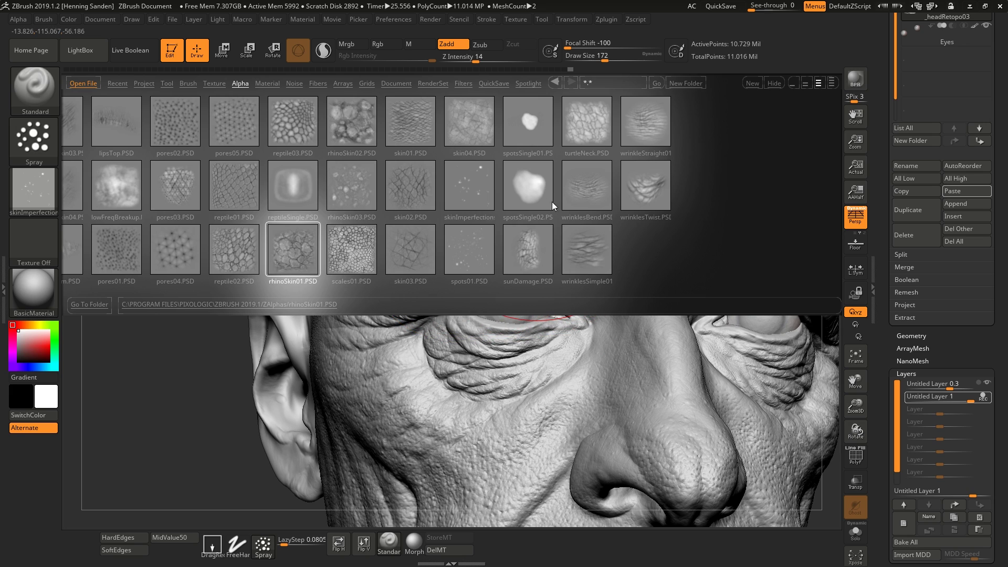
left_click_drag(552, 201, 648, 194)
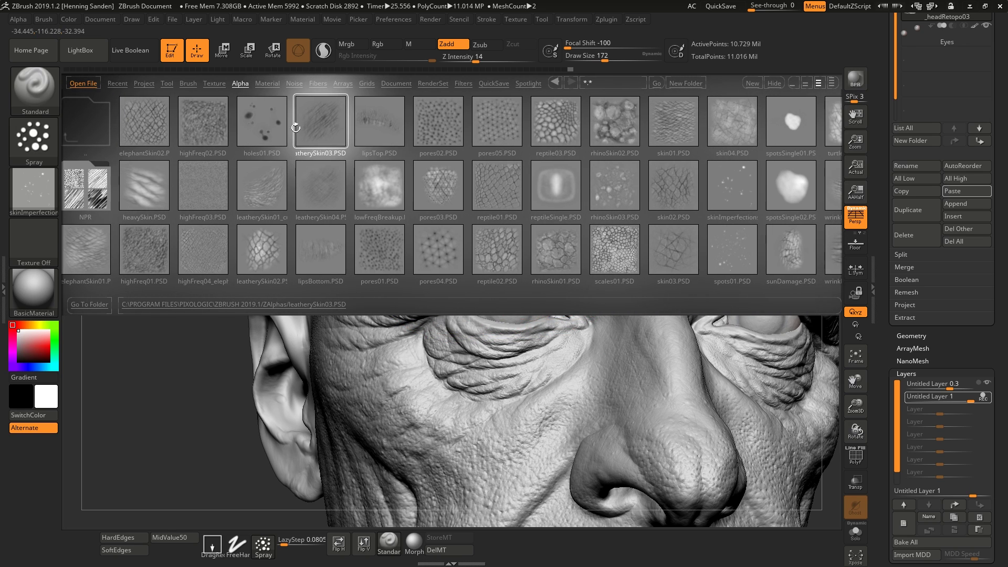
left_click(253, 133)
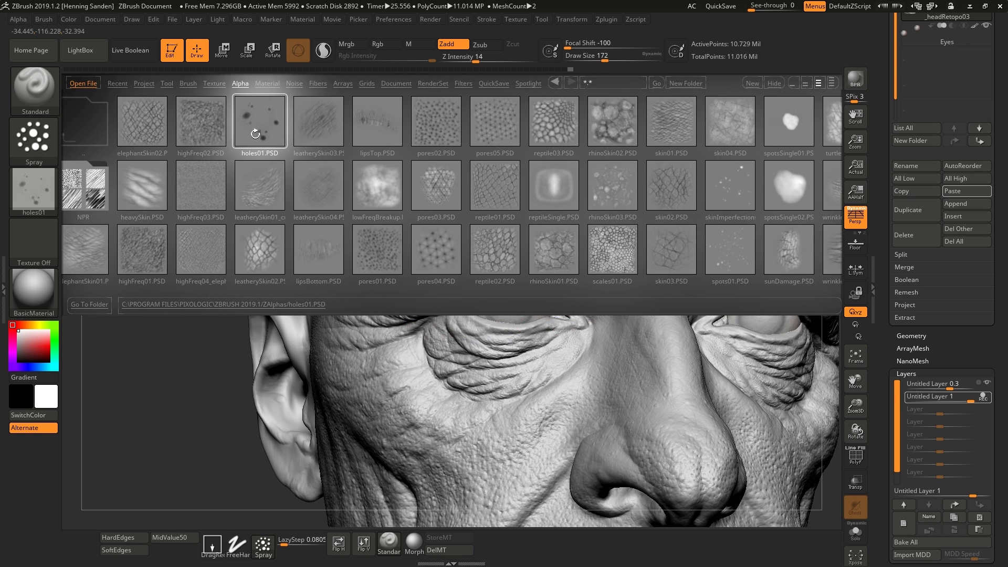
left_click(214, 544)
key("comma")
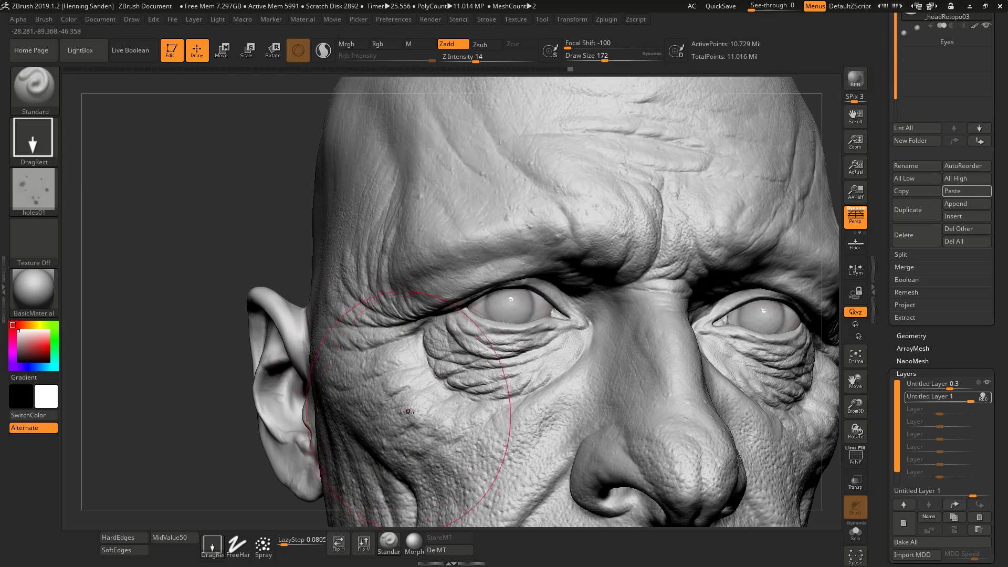
Set Draw Size to 49 and Z Intensity to 44, undoing the test stamp, and apply MidValue50 to the holes01 alpha
right_click_drag(439, 365, 456, 291, "alt")
key("s")
left_click_drag(456, 290, 450, 295)
key("s")
mouse_move(178, 488)
left_mouse_down()
mouse_move(221, 499)
mouse_move(211, 504)
left_mouse_up()
mouse_move(431, 349)
right_mouse_down()
mouse_move(454, 300)
mouse_move(444, 288)
mouse_move(458, 306)
right_mouse_up()
key("bracketleft")
key("u")
mouse_move(462, 322)
left_mouse_down()
mouse_move(476, 322)
mouse_move(443, 318)
mouse_move(397, 355)
mouse_move(490, 296)
left_mouse_up()
key("u")
key("ctrl+z")
left_click(175, 539)
Stamp holes01 pits over the cheek, the upper lip area and the skin around the mouth corner and chin
right_click_drag(489, 297, 494, 210, "alt")
right_click_drag(488, 320, 499, 320)
left_click_drag(441, 340, 492, 382)
left_click_drag(650, 287, 685, 306)
right_click_drag(612, 417, 604, 361, "alt")
right_click_drag(604, 361, 572, 365)
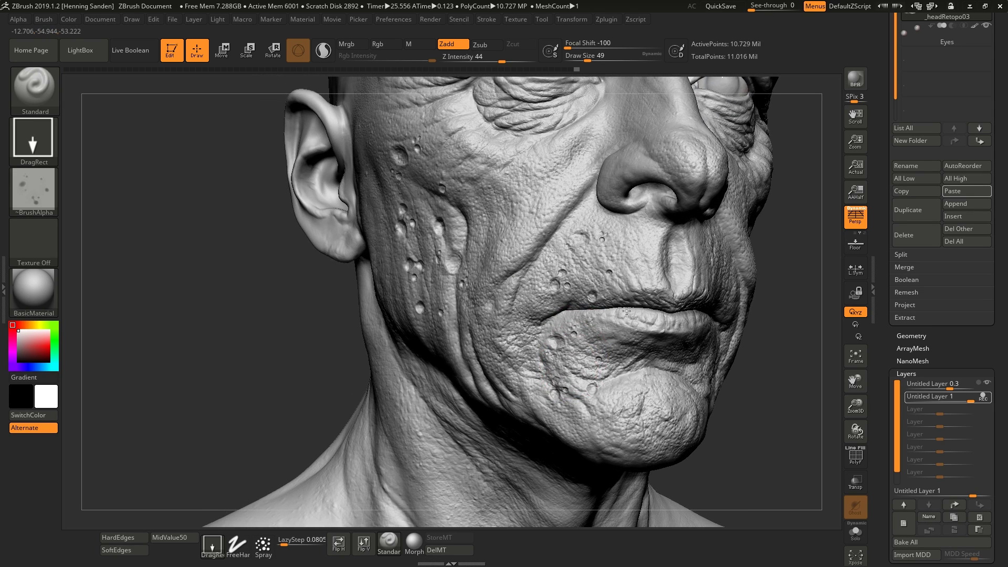
right_click_drag(603, 322, 518, 337)
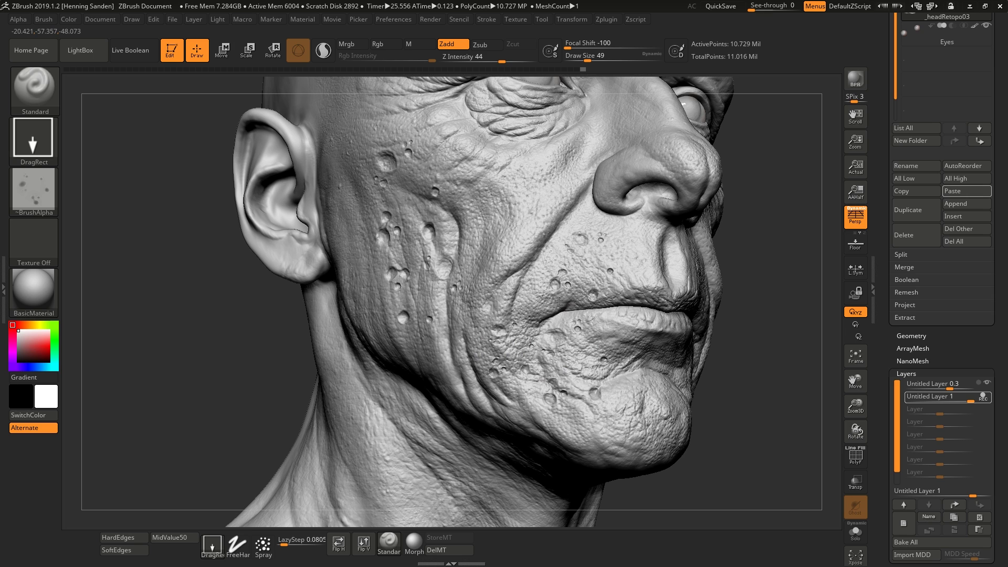
right_click_drag(558, 300, 599, 326)
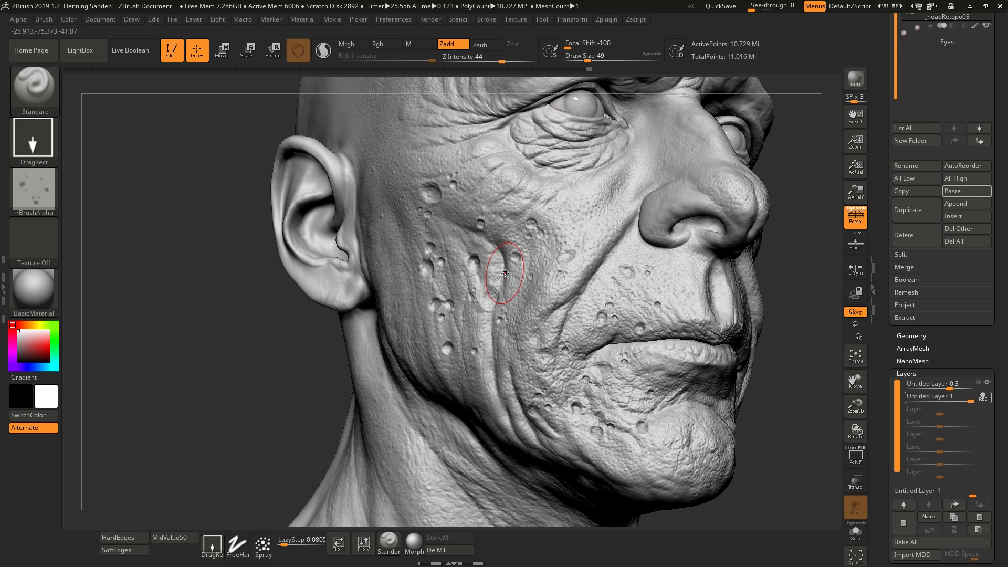
mouse_move(519, 268)
right_mouse_down()
mouse_move(551, 314)
mouse_move(524, 270)
mouse_move(568, 308)
mouse_move(537, 268)
mouse_move(496, 287)
right_mouse_up()
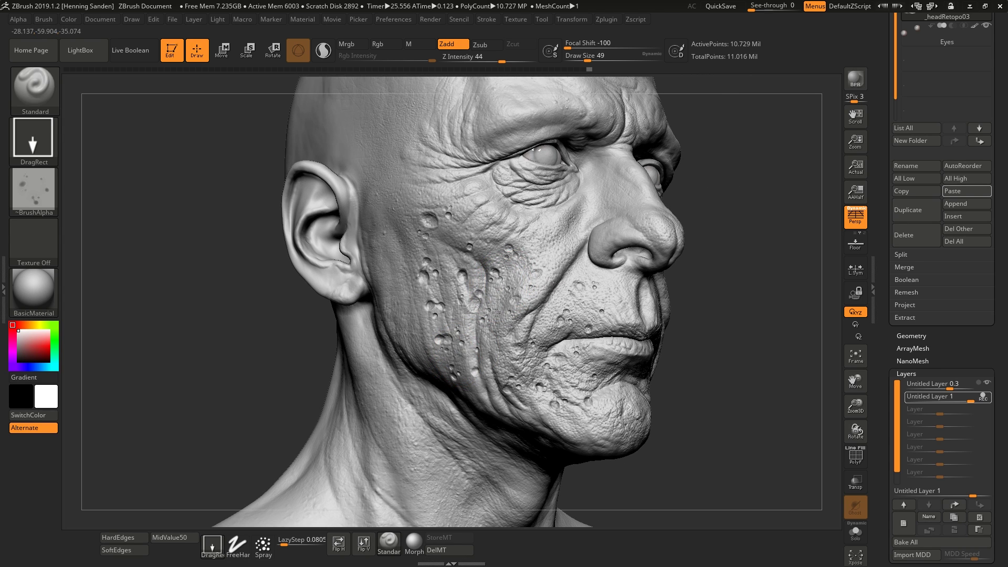
Stamp more holes01 pits over the temple, the upper cheek and the side of the face in front of the ear
left_click_drag(438, 213, 443, 215)
right_click_drag(444, 215, 436, 244)
left_click_drag(427, 271, 455, 254)
right_click_drag(455, 254, 444, 280)
left_click_drag(433, 244, 480, 218)
key("f")
right_click_drag(539, 268, 543, 306, "ctrl")
left_click_drag(515, 308, 554, 283)
key("f")
right_click_drag(437, 412, 437, 441, "ctrl")
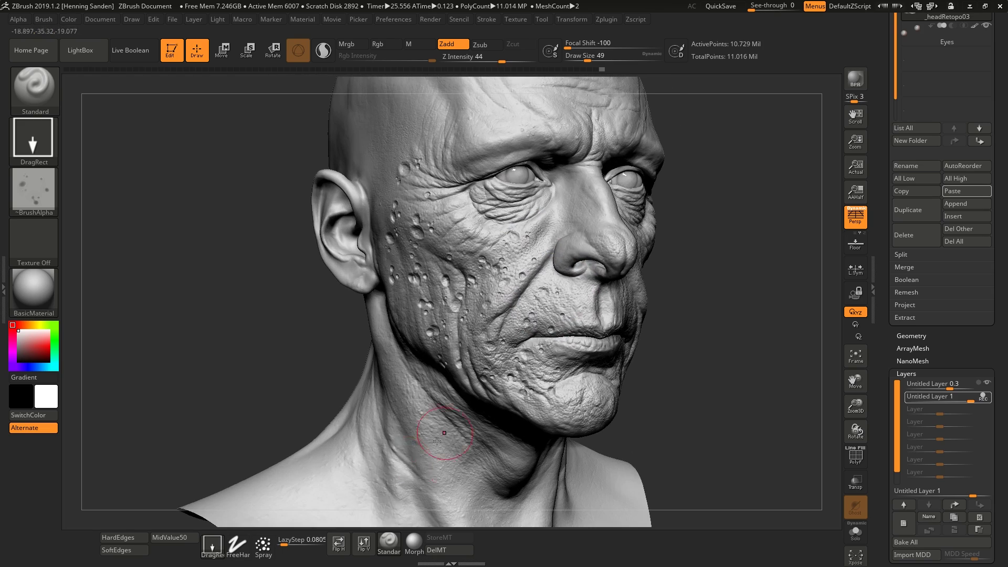
Switch to the Morph brush and brush over the pitted cheek to soften the holes, using Draw Size 207, and reduce the size to 167
left_click(414, 542)
right_click_drag(516, 248, 499, 294, "alt")
key("]")
key("]")
key("]")
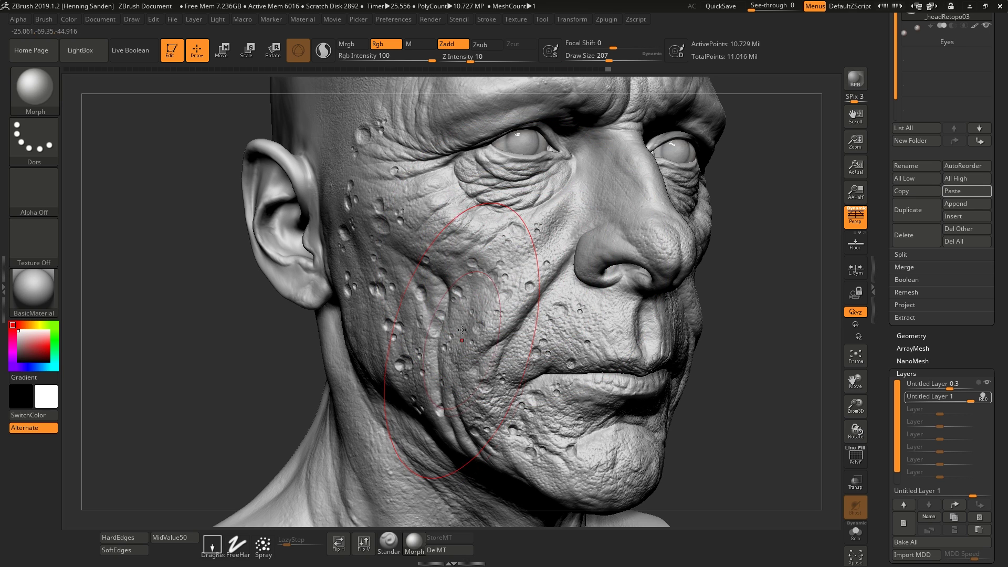
left_click_drag(406, 378, 395, 324)
right_click_drag(475, 377, 499, 339, "ctrl")
key("[")
key("[")
key("[")
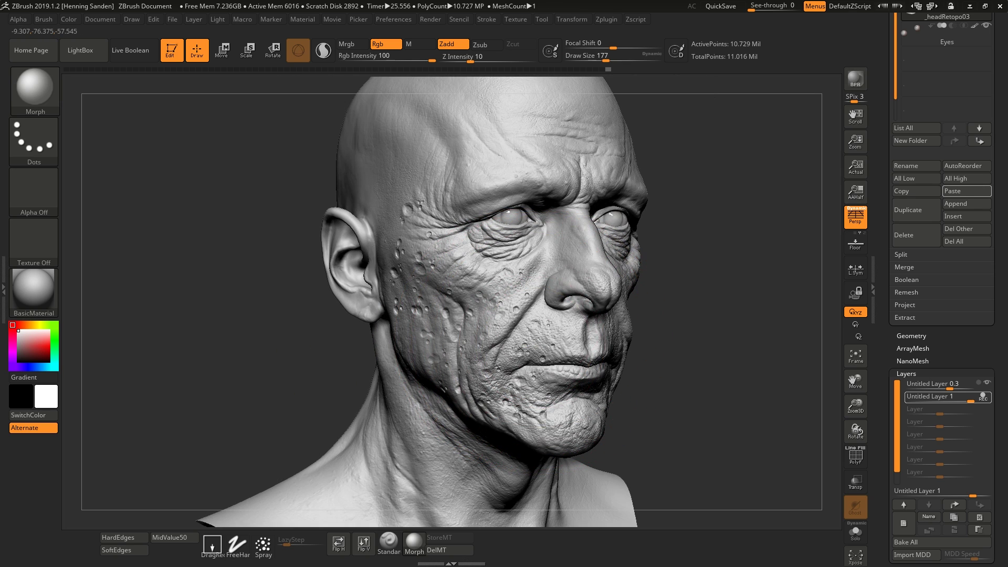
key("bracketleft")
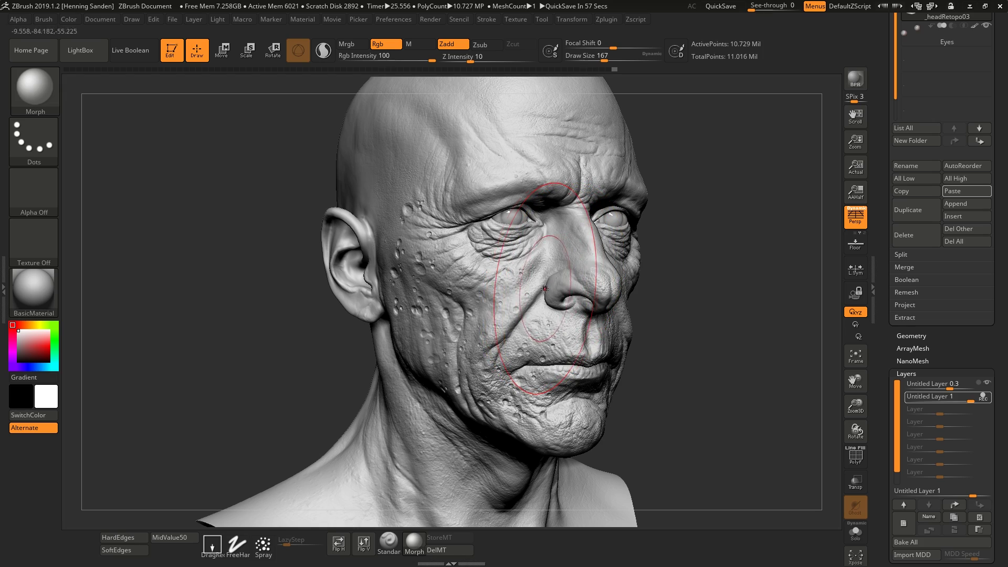
mouse_move(490, 320)
right_mouse_down()
mouse_move(470, 266)
mouse_move(425, 212)
mouse_move(495, 326)
mouse_move(651, 363)
mouse_move(614, 289)
right_mouse_up()
Set the Morph brush's Draw Size to 97 and switch to the Eyes tool that contains the _headRetopo04 head
scroll(876, 338, "up", 5)
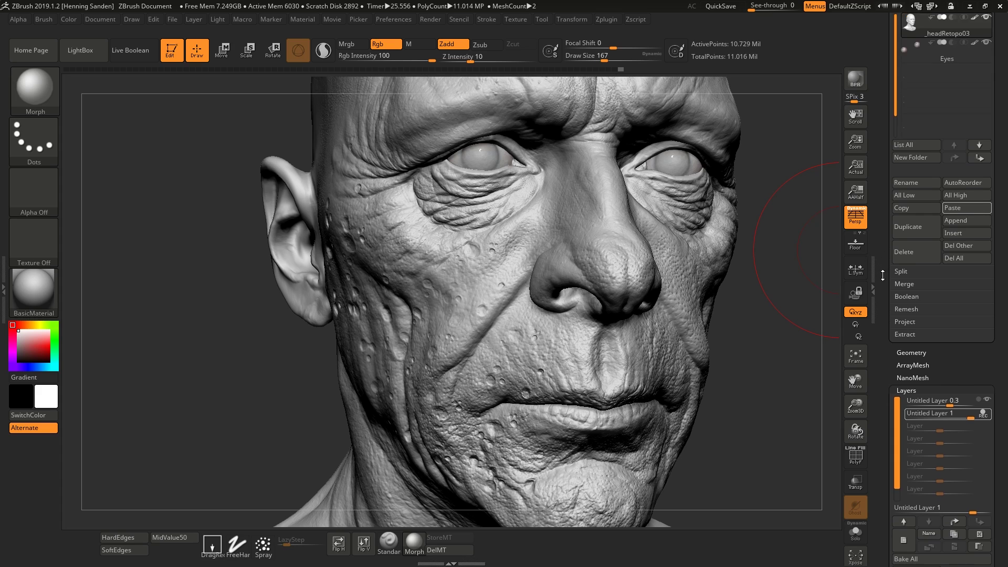
left_click_drag(876, 338, 876, 343)
mouse_move(583, 357)
right_mouse_down("alt")
mouse_move(559, 246)
mouse_move(532, 265)
mouse_move(530, 283)
right_mouse_up("alt")
key("s")
left_click_drag(530, 281, 522, 281)
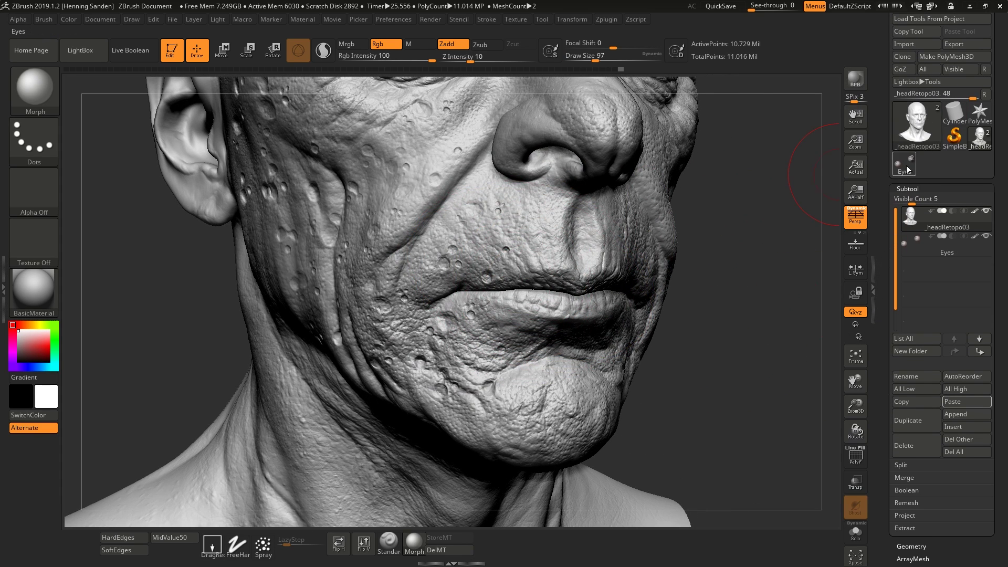
left_click_drag(907, 168, 683, 261)
Try to paint around the mouth with the Morph brush and dismiss the resulting notes
left_click_drag(535, 347, 534, 342)
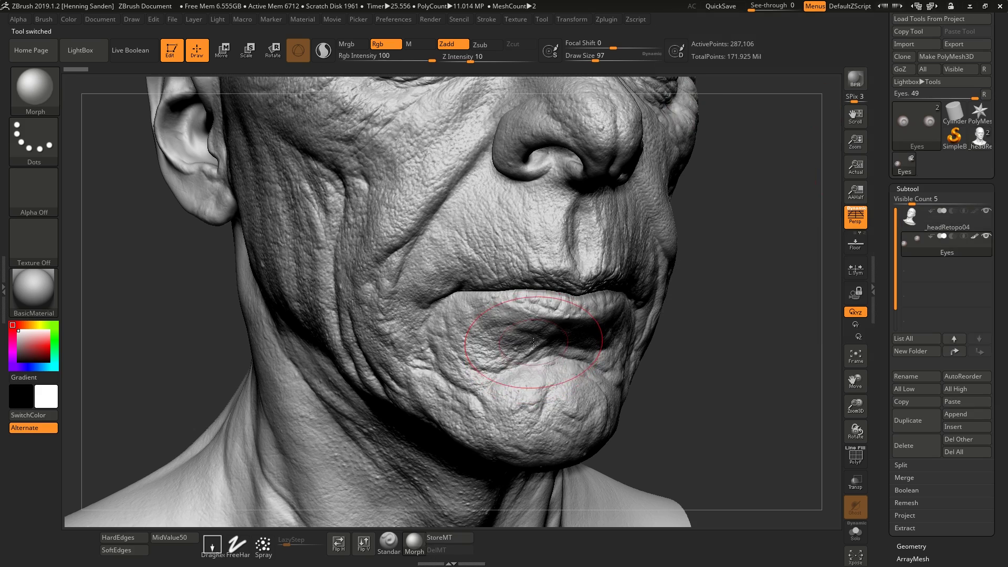
left_click(538, 337)
left_click(506, 353)
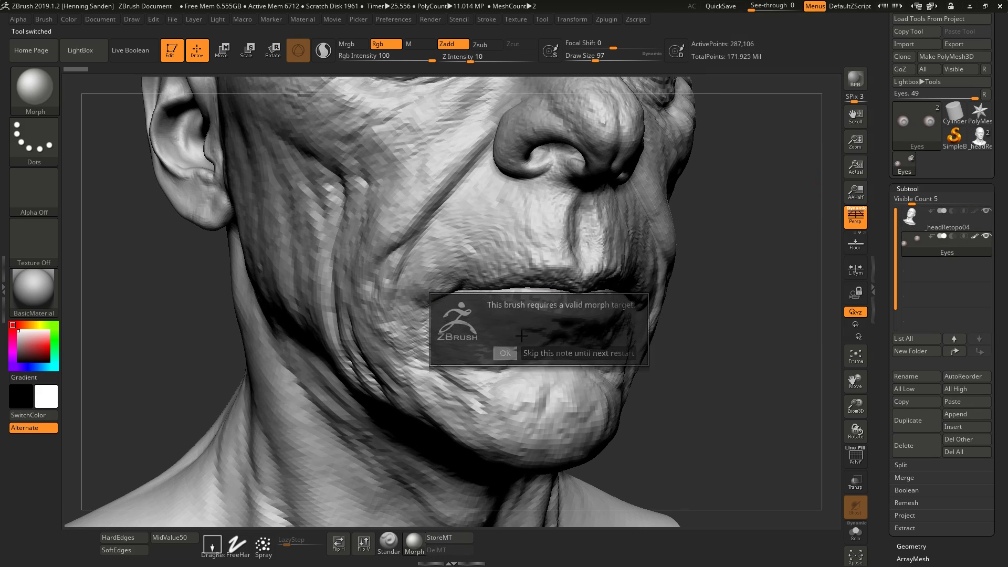
right_click_drag(510, 349, 584, 336)
left_click(585, 338)
left_click(553, 361)
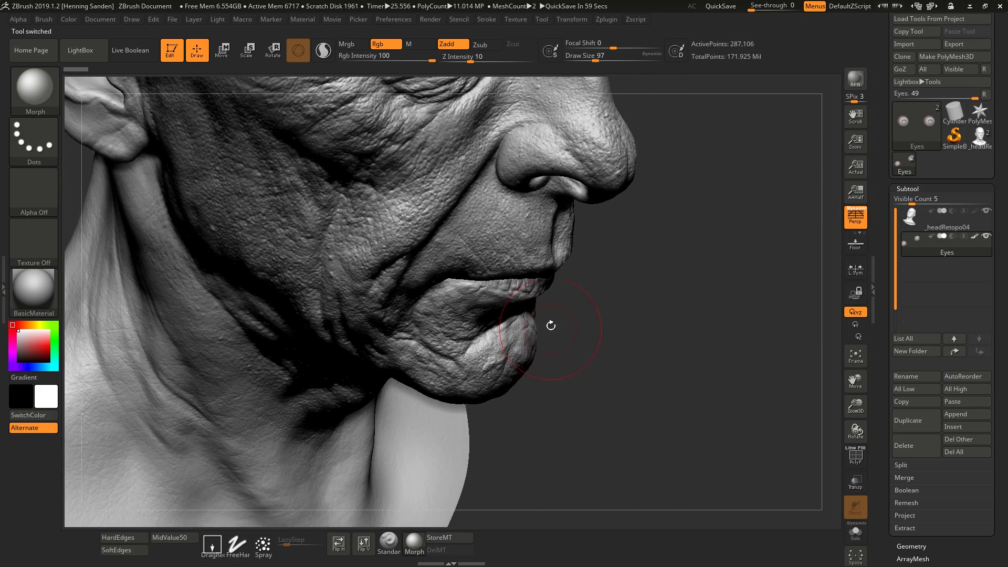
Switch to the ClayBuildup brush and set its Draw Size to 49
key("b")
key("c")
key("b")
right_click_drag(551, 303, 512, 252)
key("s")
left_click_drag(568, 286, 560, 287)
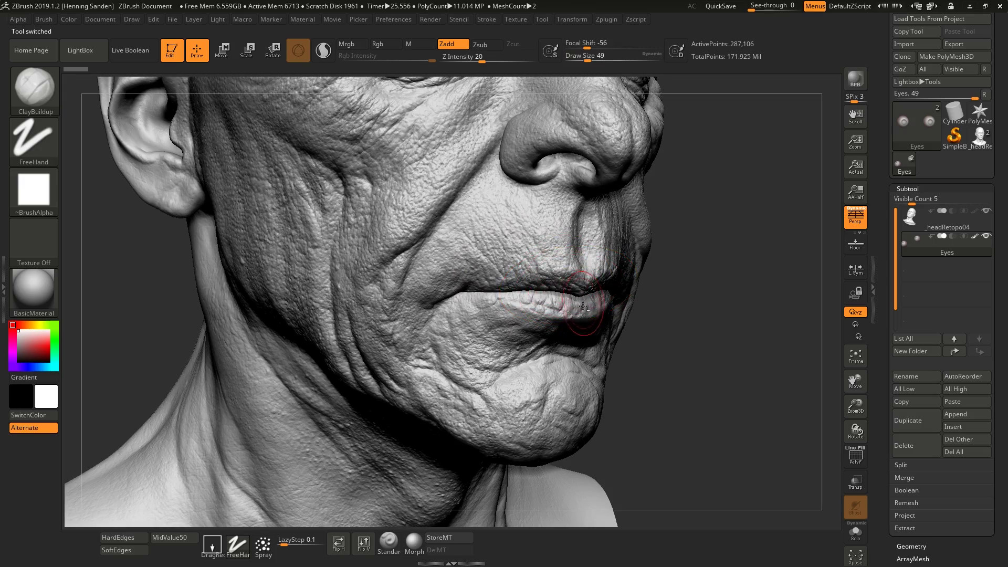
Examine the skin detail of the _headRetopo04 head on the chin, lips, nose, cheeks and around the eyes
mouse_move(588, 309)
right_mouse_down("ctrl")
mouse_move(603, 378)
mouse_move(488, 441)
mouse_move(539, 300)
mouse_move(561, 358)
right_mouse_up("ctrl")
right_click_drag(581, 300, 546, 266, "ctrl")
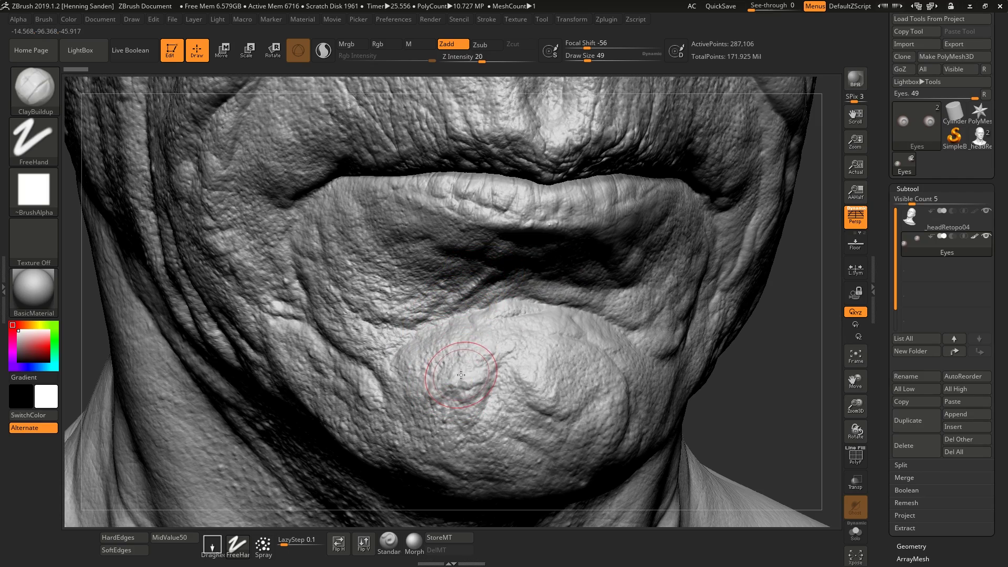
mouse_move(486, 357)
right_mouse_down("ctrl")
mouse_move(499, 306)
mouse_move(482, 361)
mouse_move(499, 360)
right_mouse_up("ctrl")
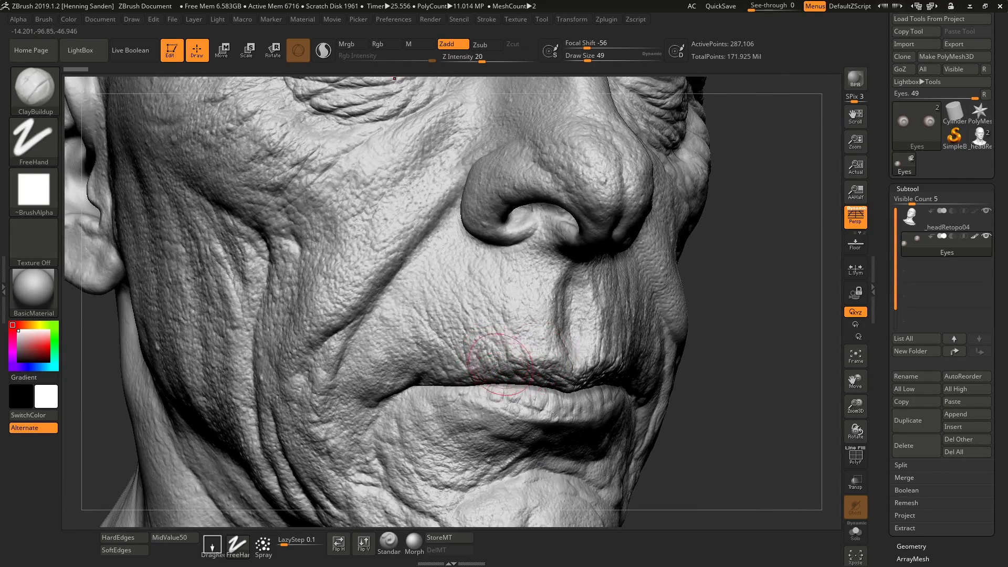
mouse_move(450, 331)
right_mouse_down()
mouse_move(472, 320)
mouse_move(494, 351)
right_mouse_up()
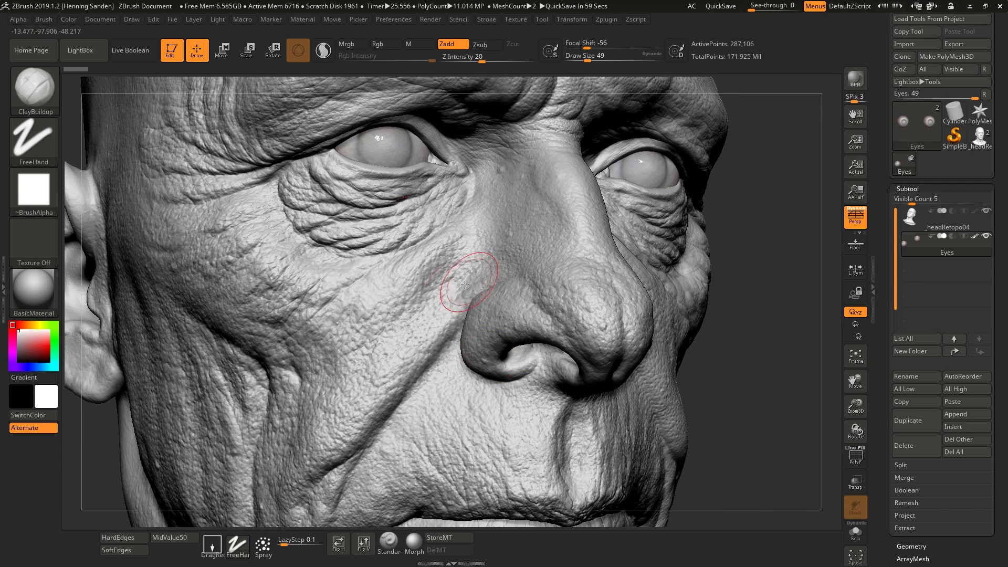
mouse_move(465, 285)
right_mouse_down()
mouse_move(450, 281)
mouse_move(461, 303)
right_mouse_up()
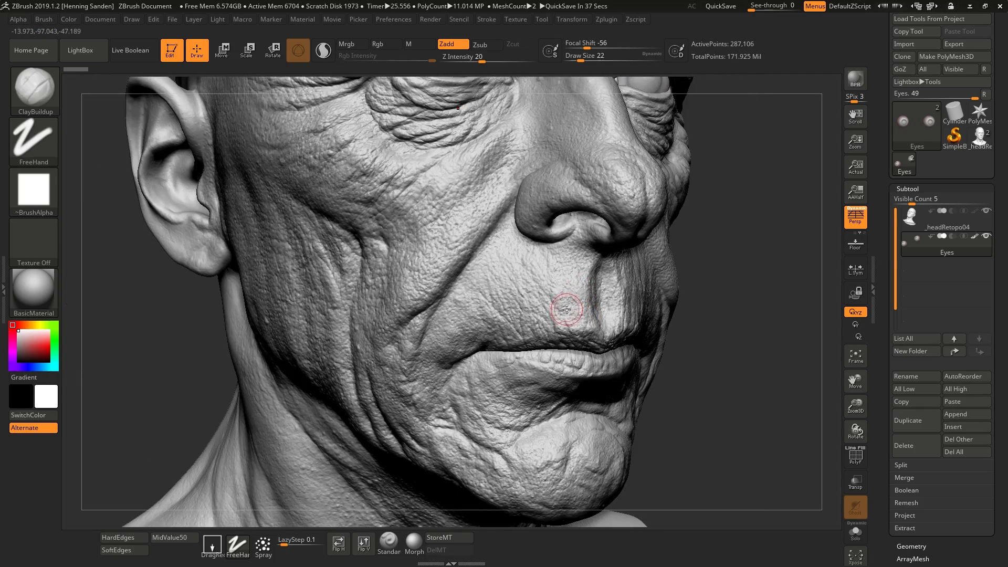
mouse_move(566, 310)
right_mouse_down()
mouse_move(549, 304)
mouse_move(571, 333)
right_mouse_up()
mouse_move(622, 197)
right_mouse_down("alt")
mouse_move(577, 271)
mouse_move(713, 349)
mouse_move(661, 345)
right_mouse_up("alt")
right_click_drag(658, 379, 527, 275, "ctrl")
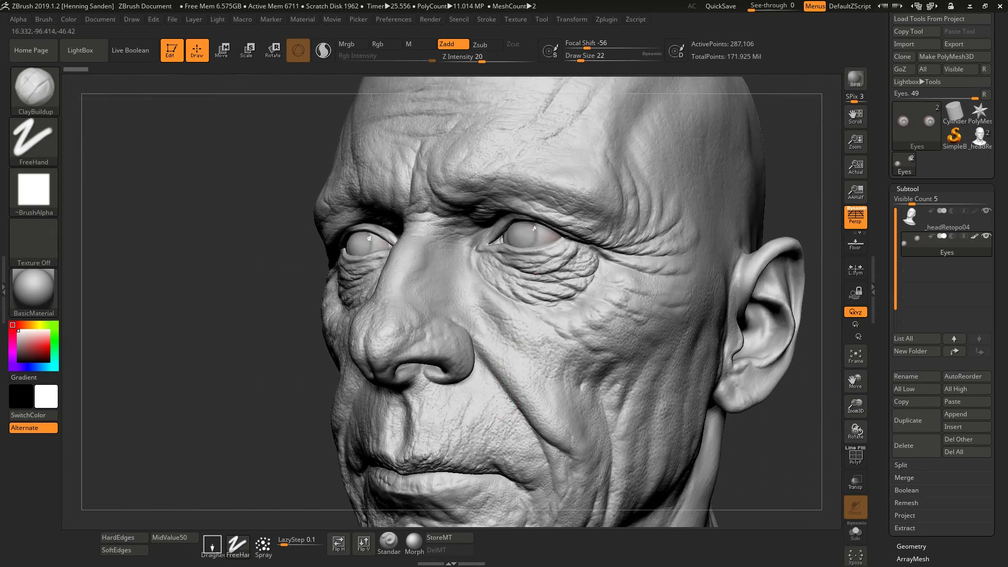
mouse_move(503, 425)
right_mouse_down("alt")
mouse_move(522, 324)
mouse_move(593, 326)
mouse_move(501, 409)
right_mouse_up("alt")
mouse_move(502, 409)
right_mouse_down("ctrl")
mouse_move(558, 434)
mouse_move(613, 327)
mouse_move(704, 311)
mouse_move(597, 364)
mouse_move(629, 379)
mouse_move(618, 387)
right_mouse_up("ctrl")
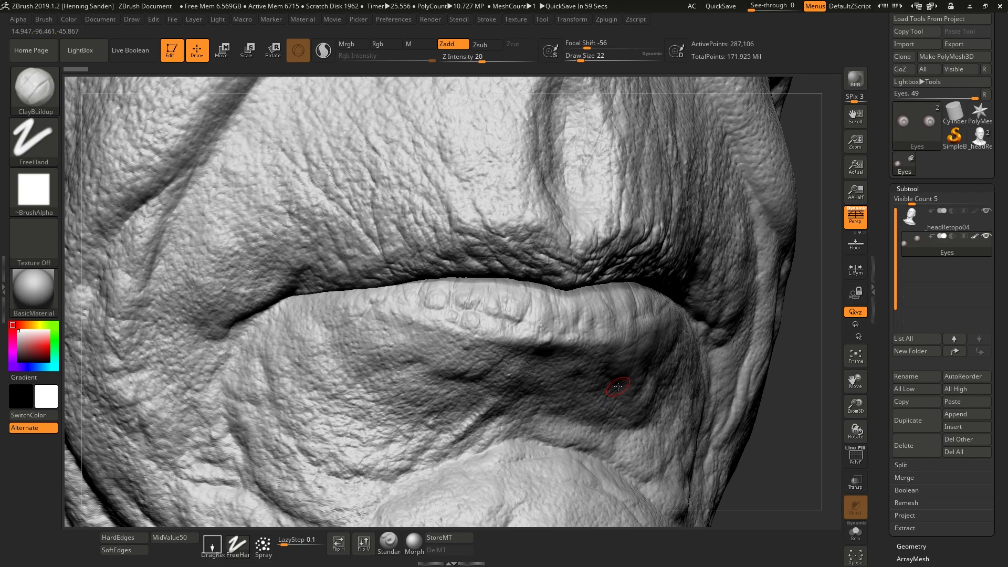